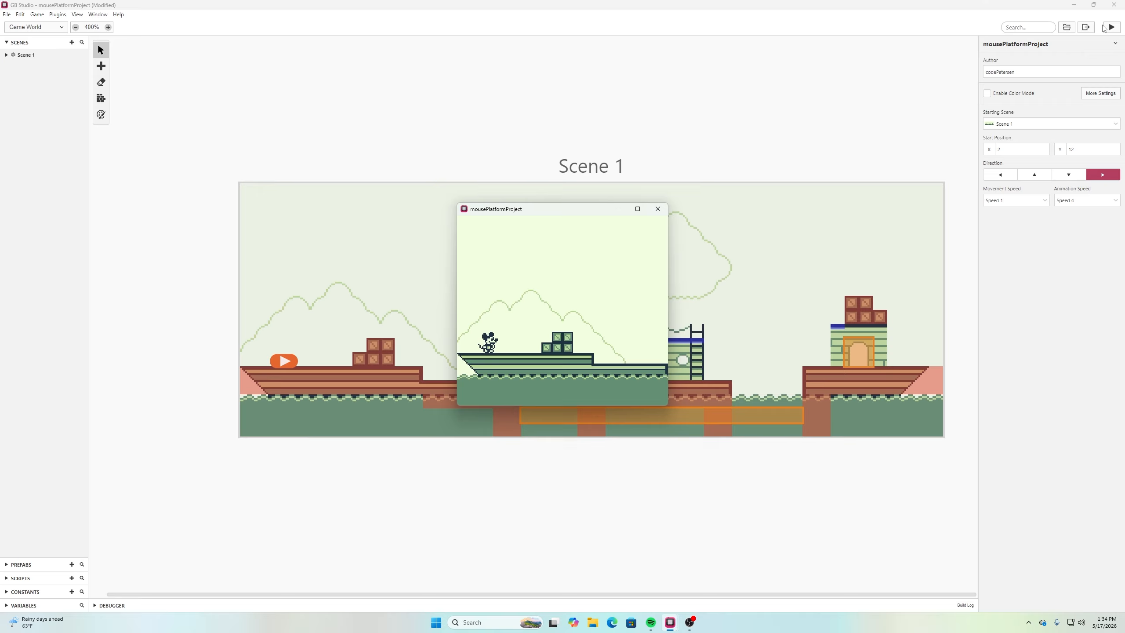
Playtest the mouse character's walking and jumping over the stacked crates on the first ship deck
key("Right")
key("Right")
key("x")
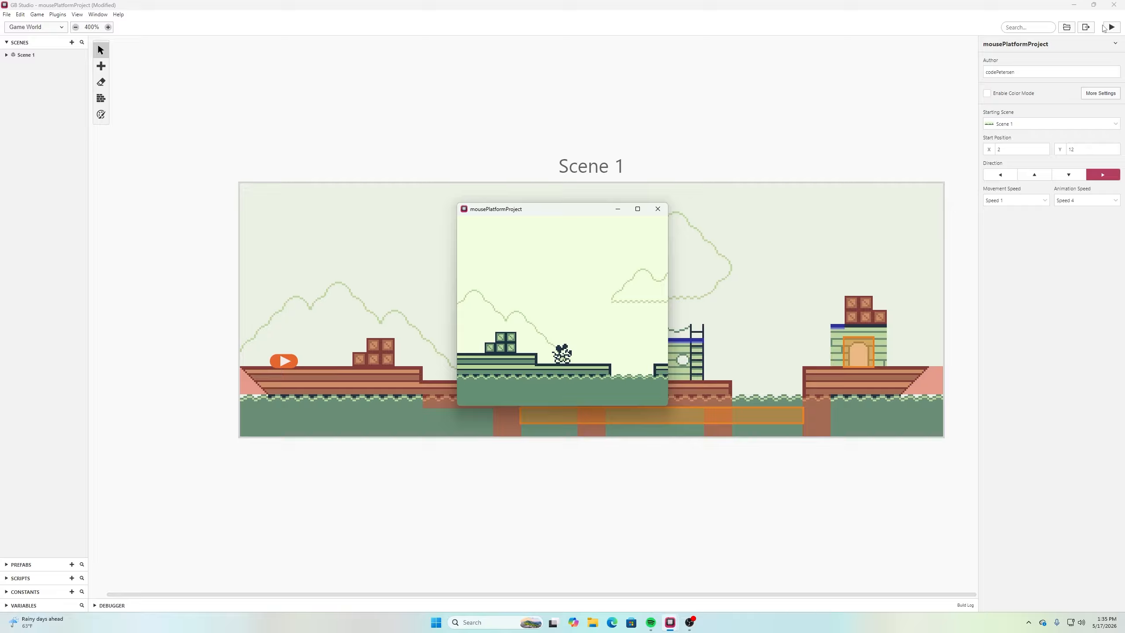
key("Left")
key("x")
key("Right")
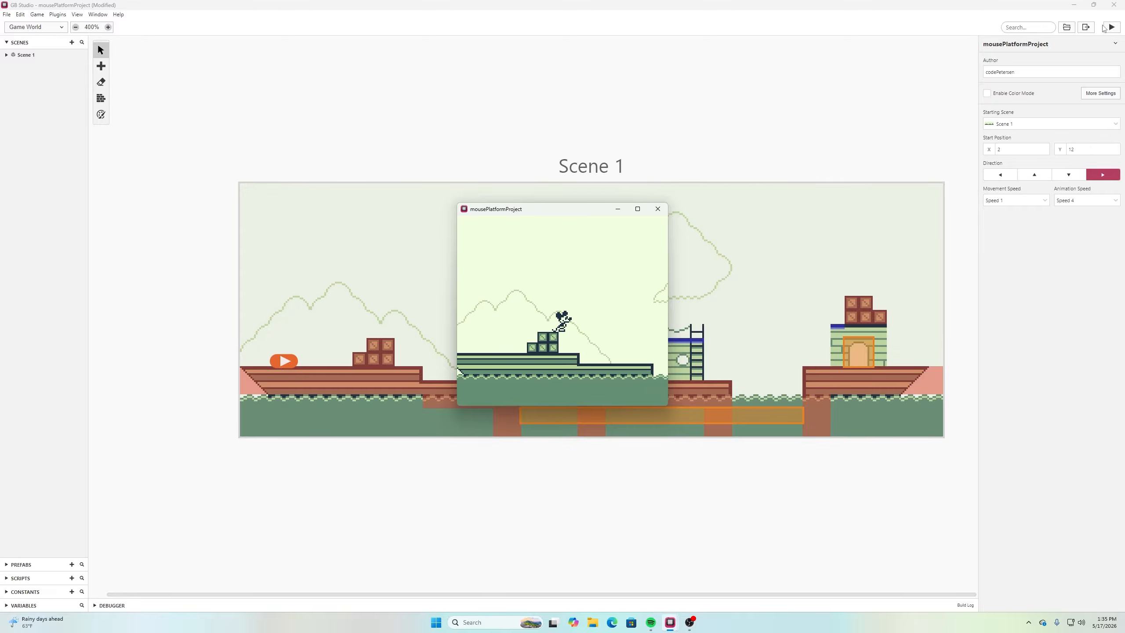
key("Left")
key("x")
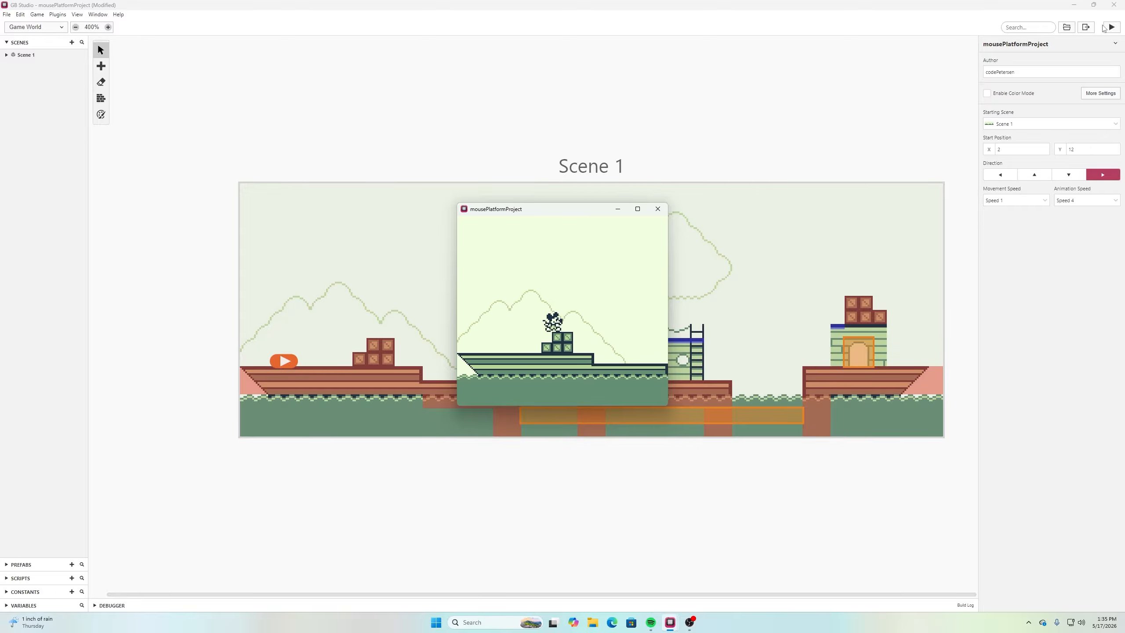
key("Right")
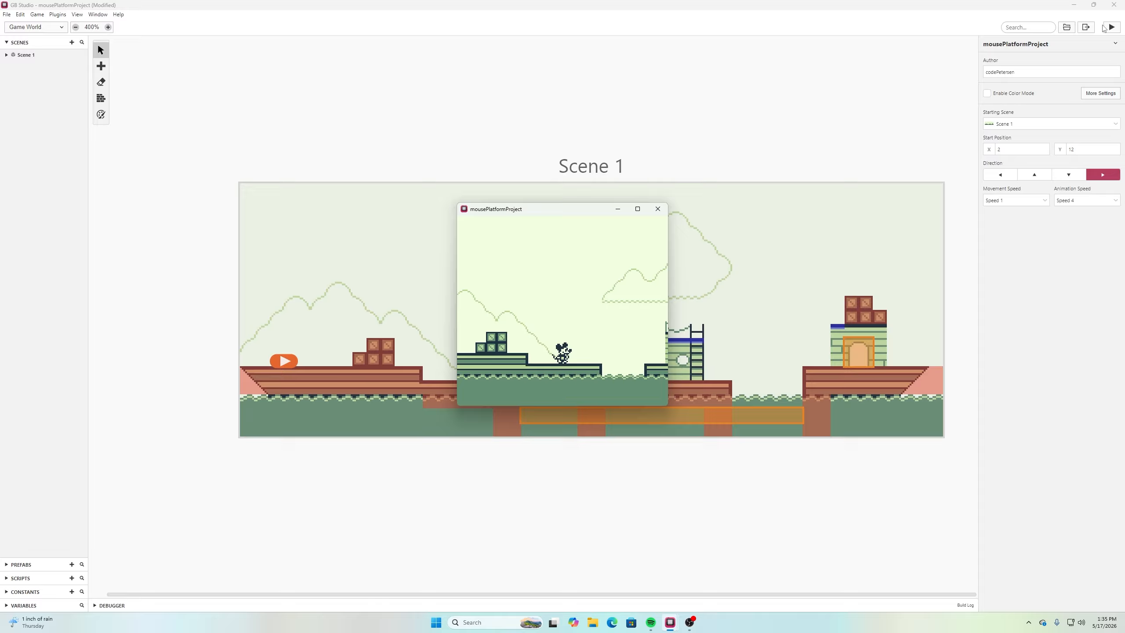
Test the mouse's running and direction changes on the lower deck before the first water gap
key("Left")
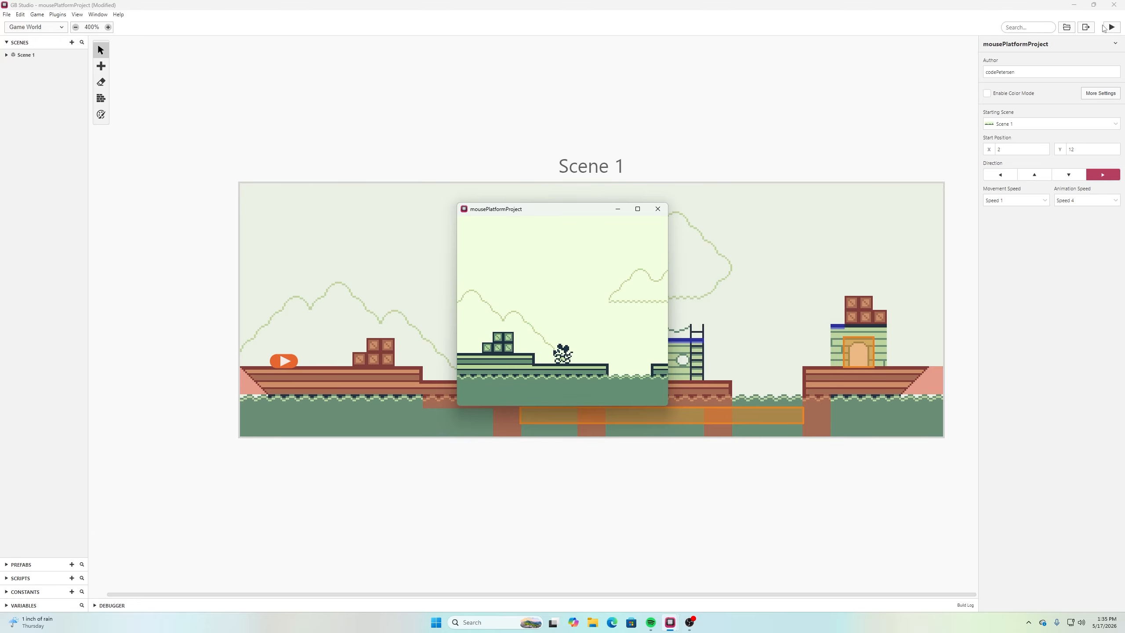
key("Right")
key("z")
key("Left")
key("z")
key("Right")
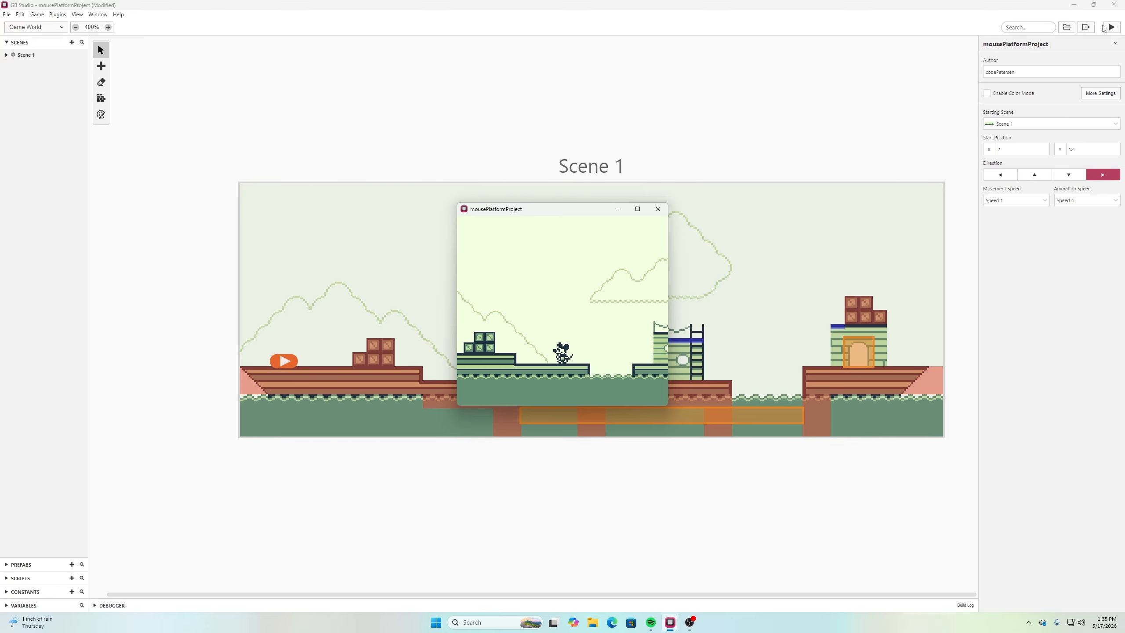
key("Left")
key("z")
key("z")
key("Left")
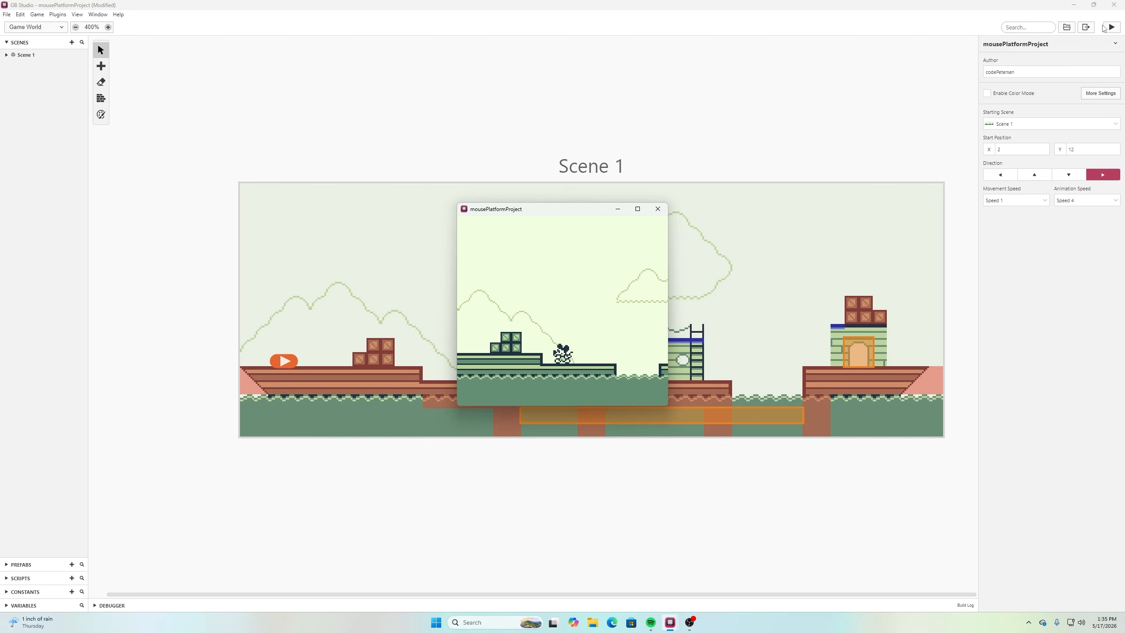
Playtest jumping the mouse across the first water gap to the cabin platform and back to the first deck
key("z")
key("Right")
key("z")
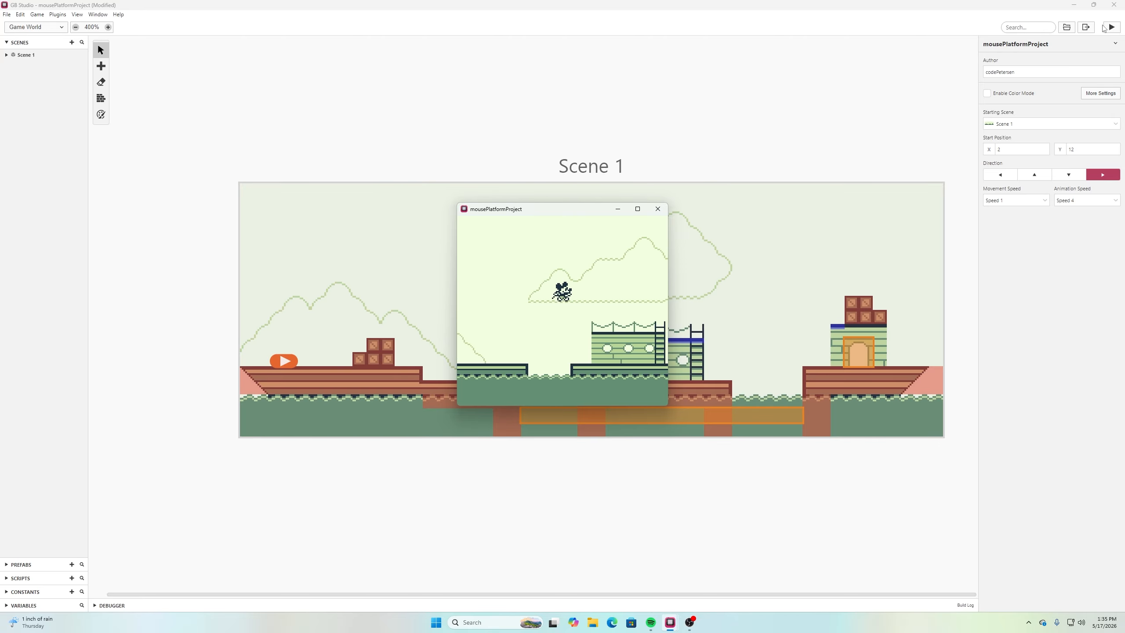
key("z")
key("Left")
key("z")
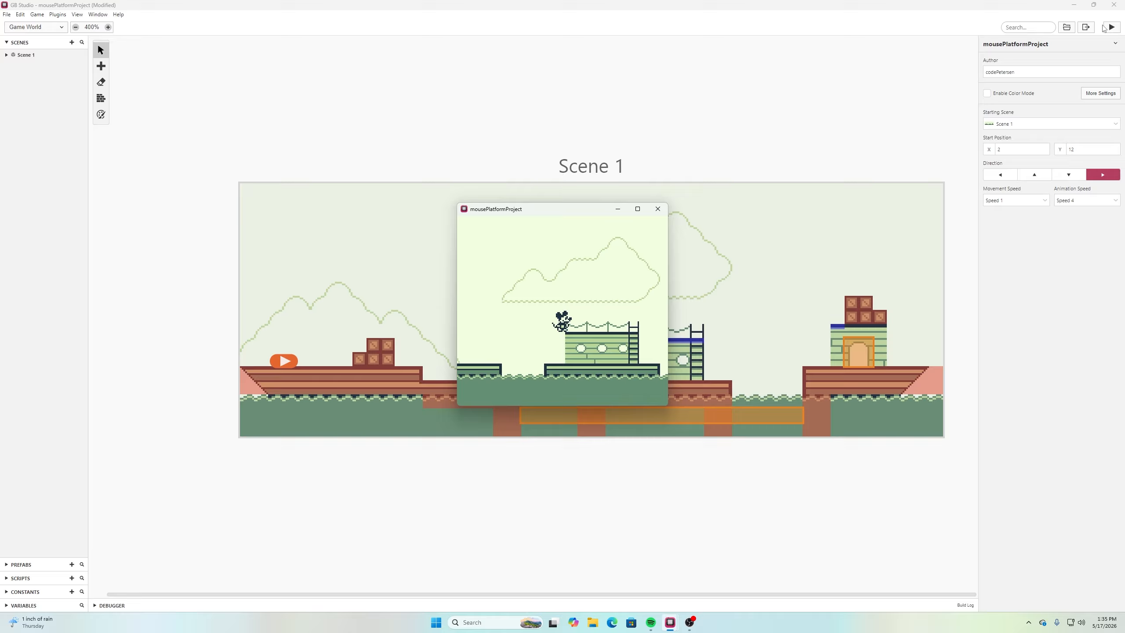
key("Right")
key("Left")
key("Right")
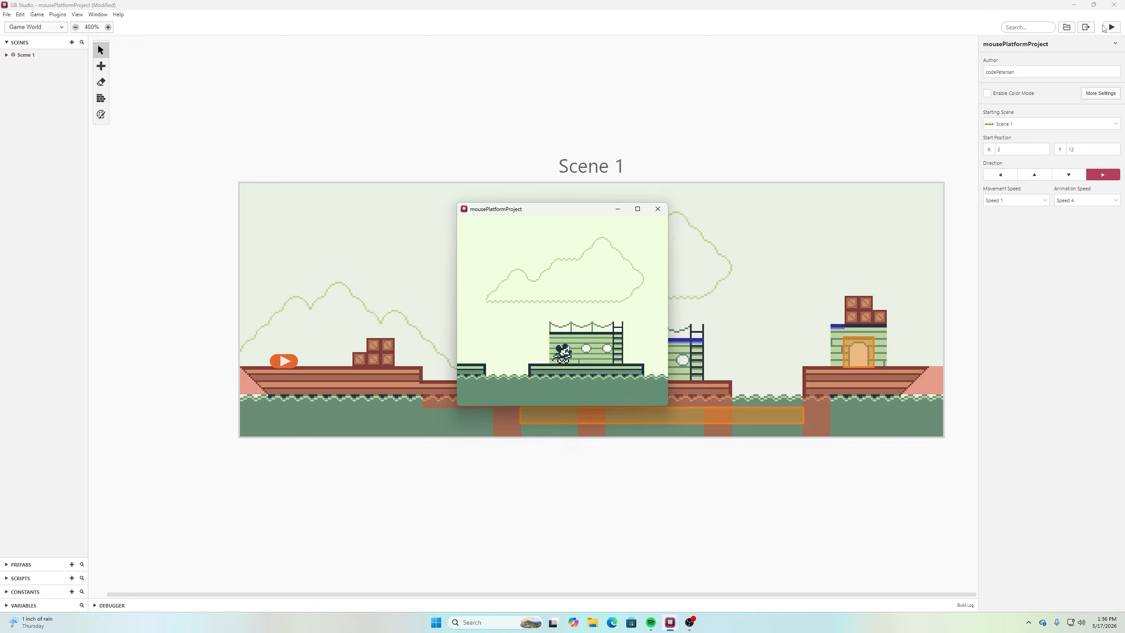
key("Left")
key("z")
key("Left")
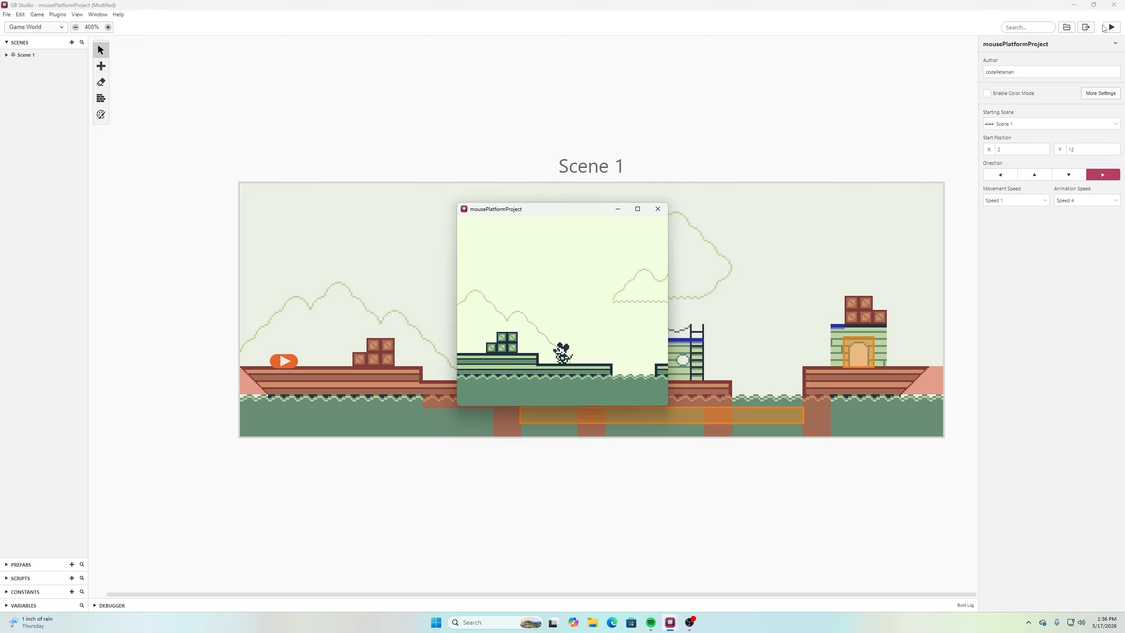
key("z")
key("Left")
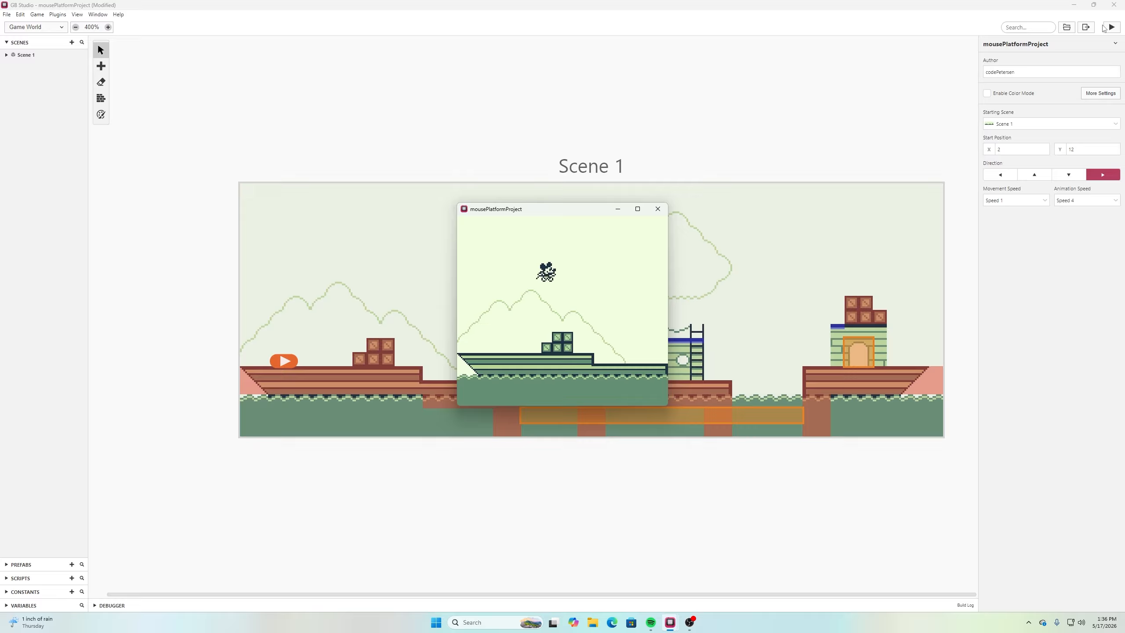
Test the mouse's movement between the ship's bow and the crates, and run it across the gap to the cabin platform
key("Right")
key("Left")
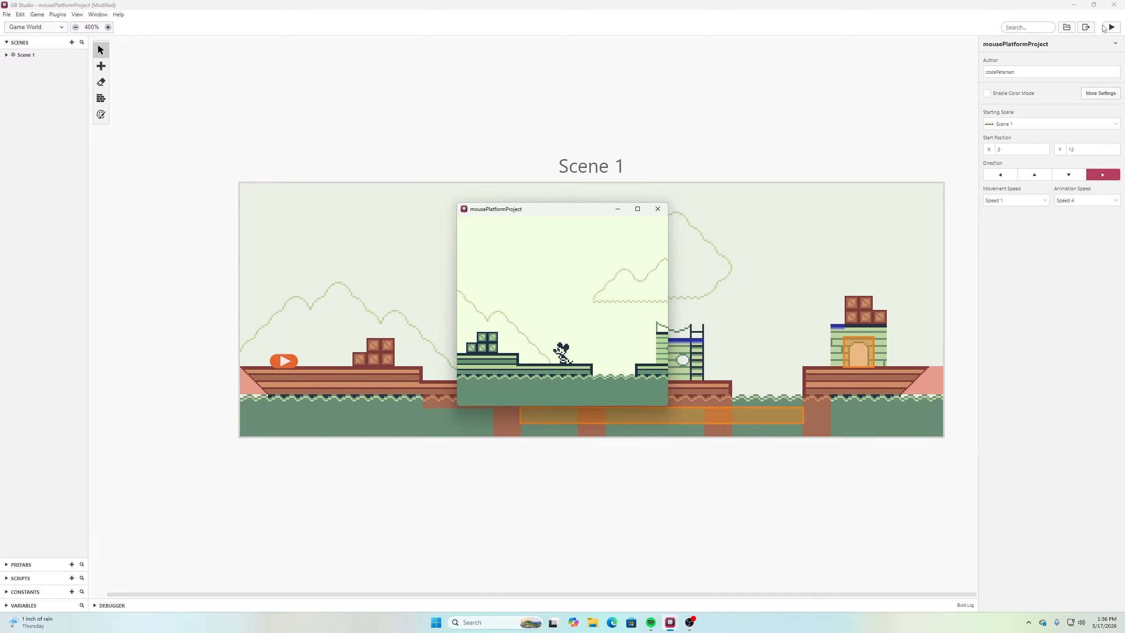
key("Right")
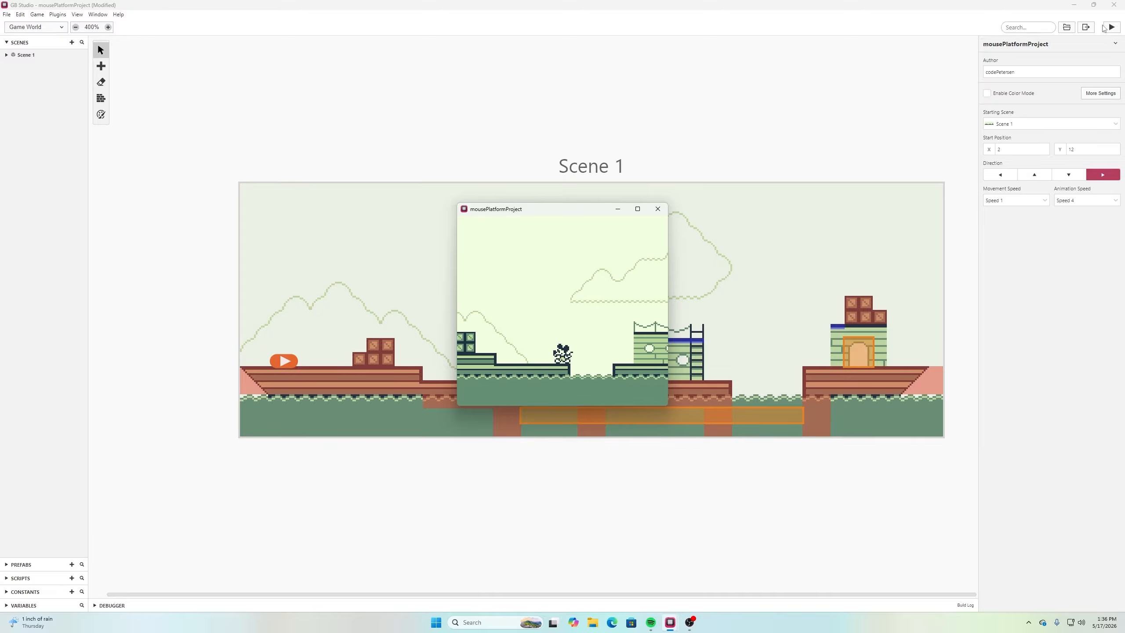
key("z")
key("Left")
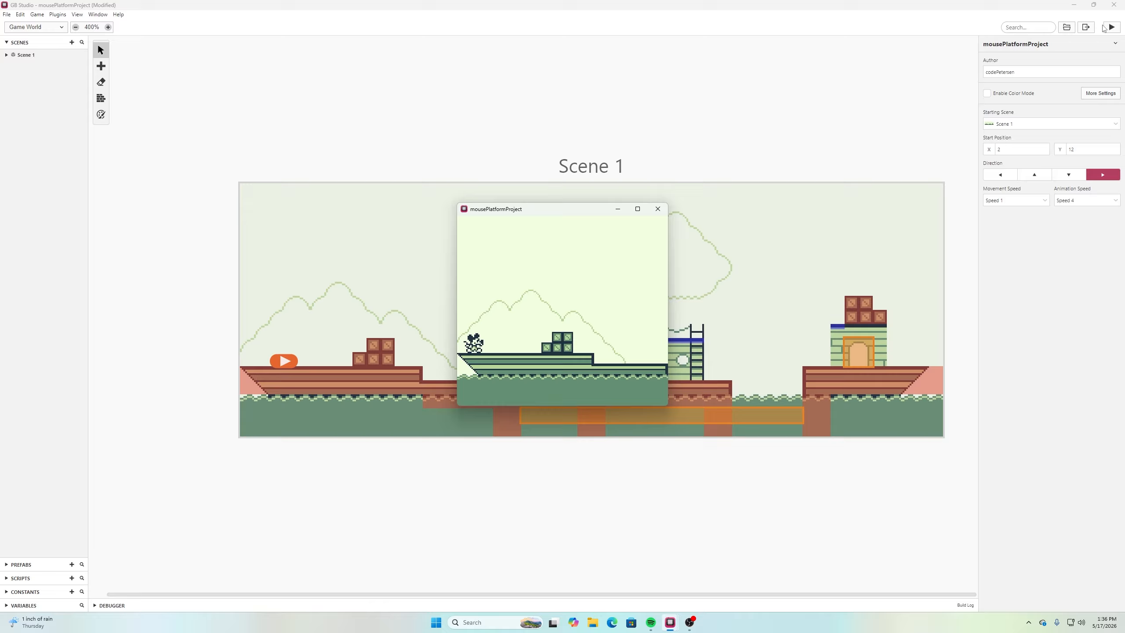
key("z")
key("Right")
key("z")
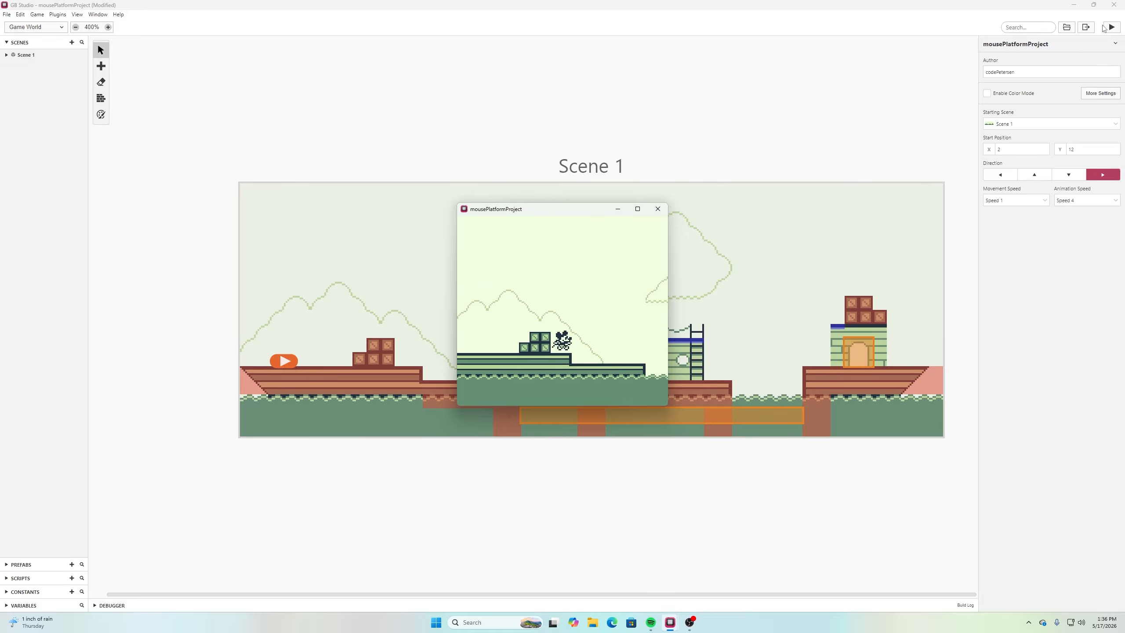
key("z")
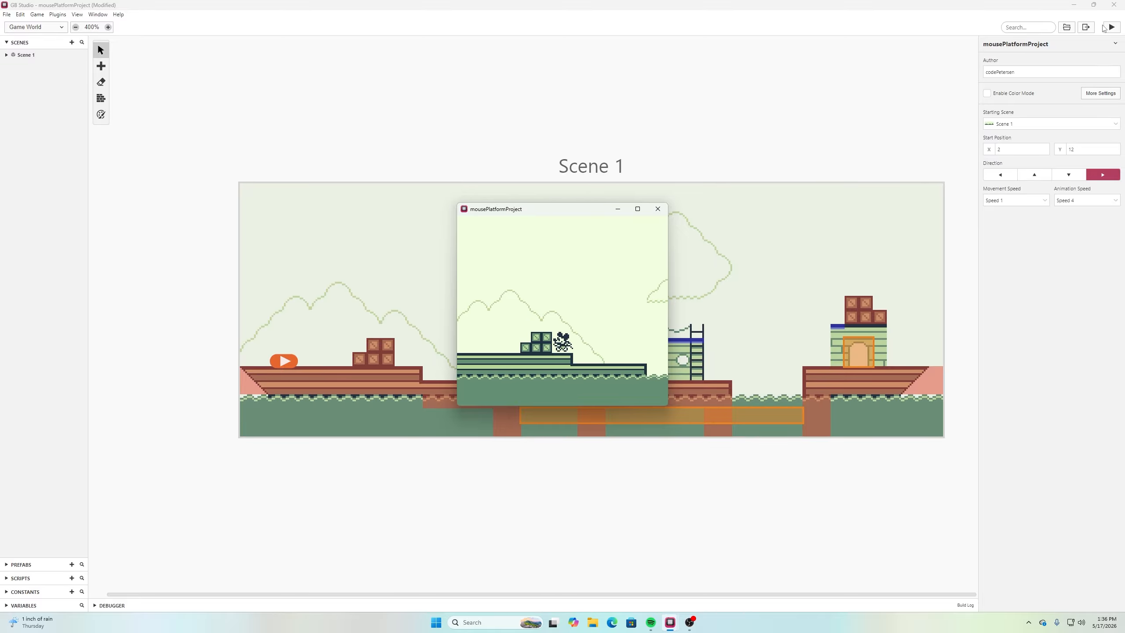
key("z")
key("Right")
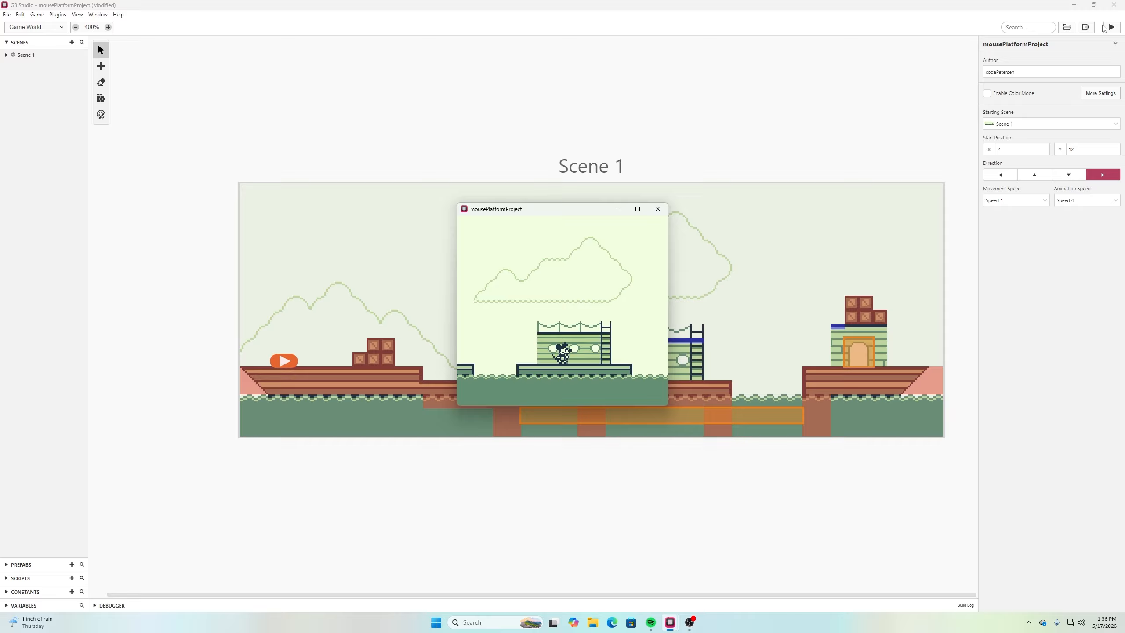
key("Right")
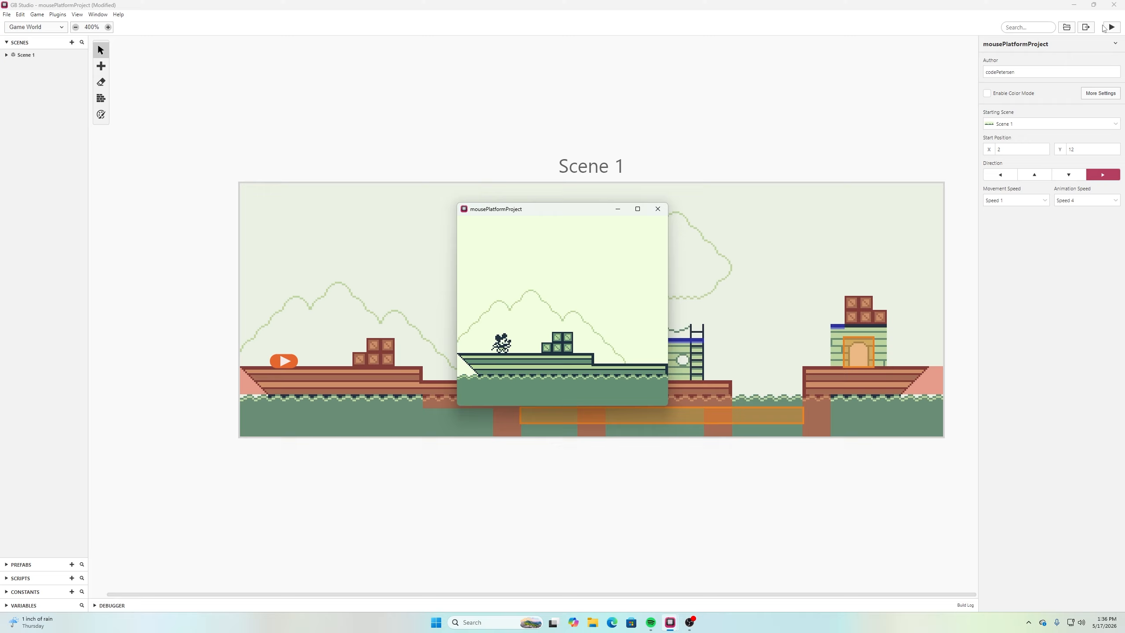
Run the mouse from the starting deck and jump it onto the cabin roof, testing turns in both directions
key("z")
key("Right")
key("z")
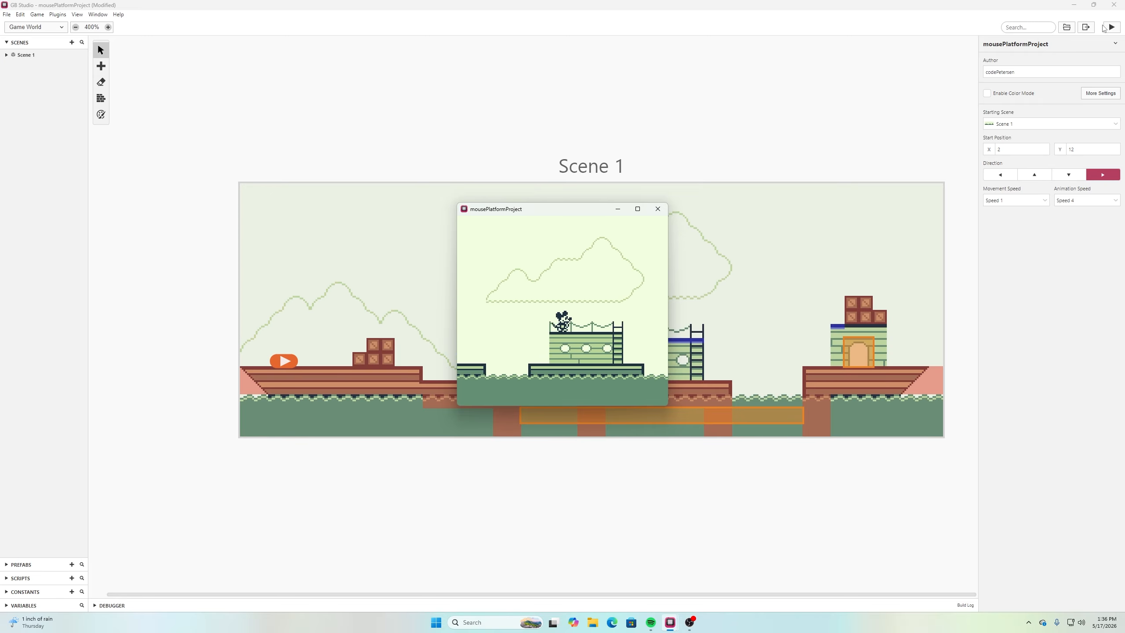
key("Right")
key("Left")
key("z")
key("Right")
key("Left")
key("z")
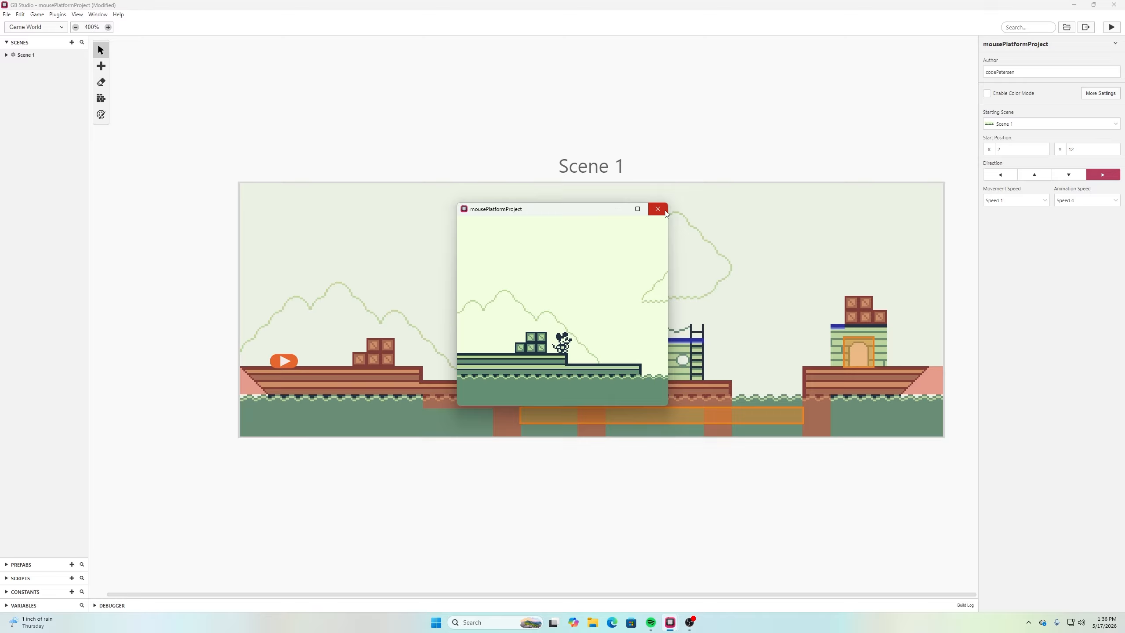
Check the mouse's walking animation in both directions near the first gap and close the game preview
key("Right")
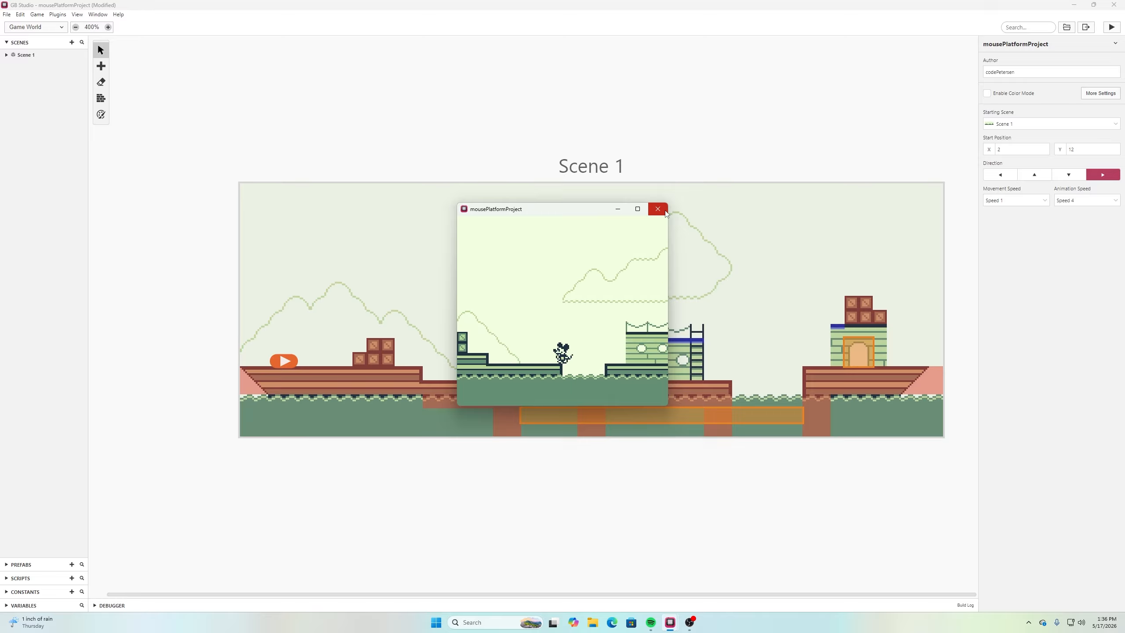
key("Left")
key("Right")
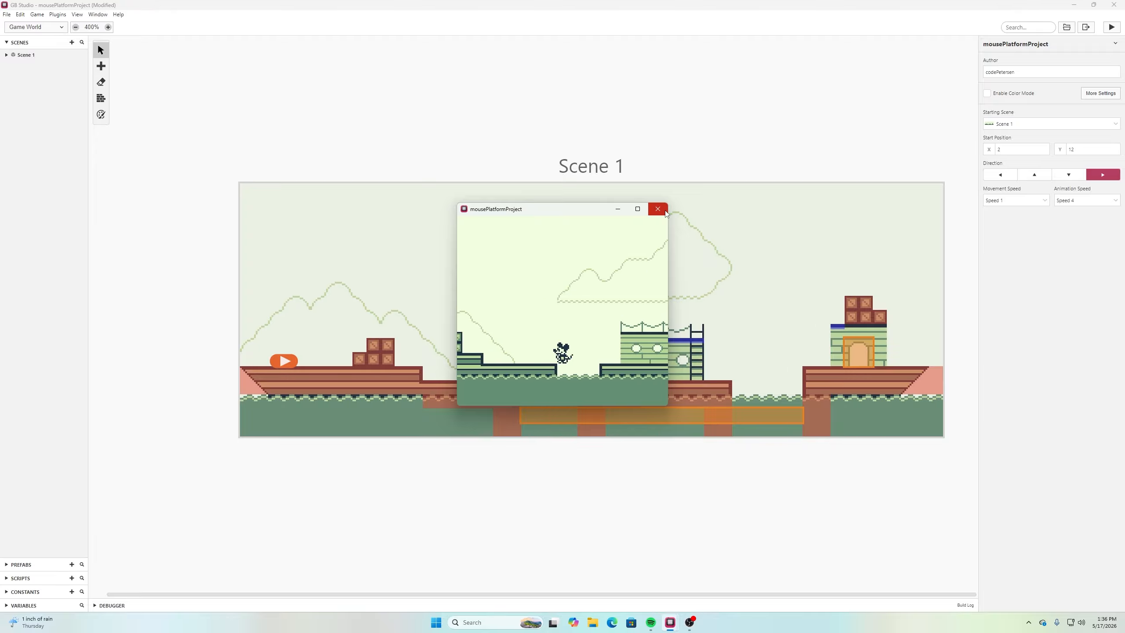
key("Left")
left_click(666, 211)
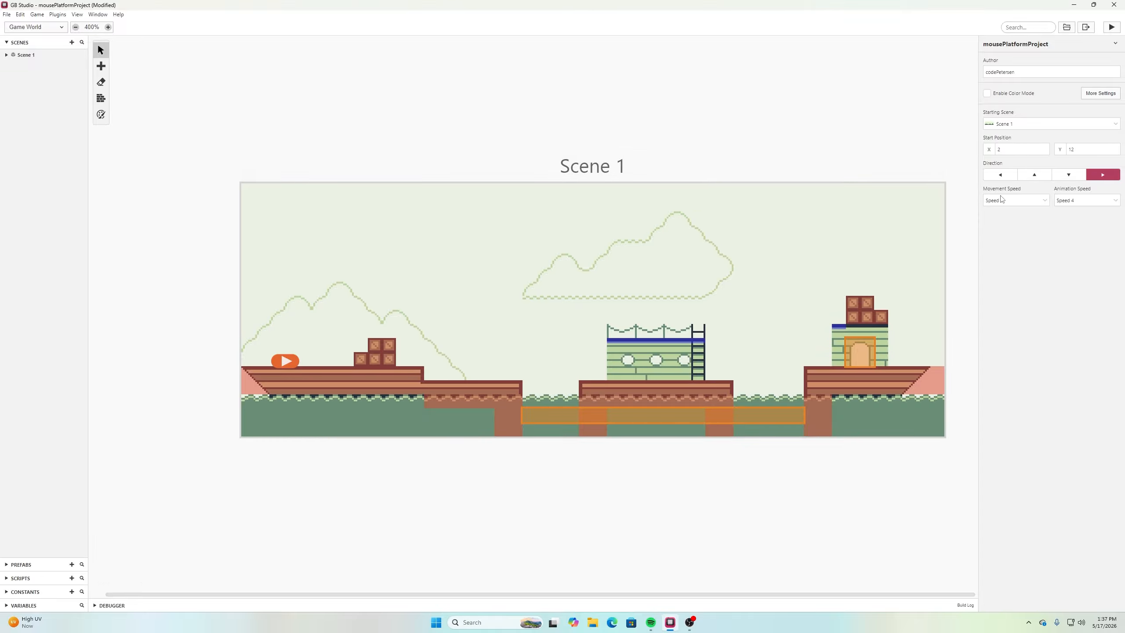
Set the project's player animation speed to Speed 6 and save the project
left_click(1092, 204)
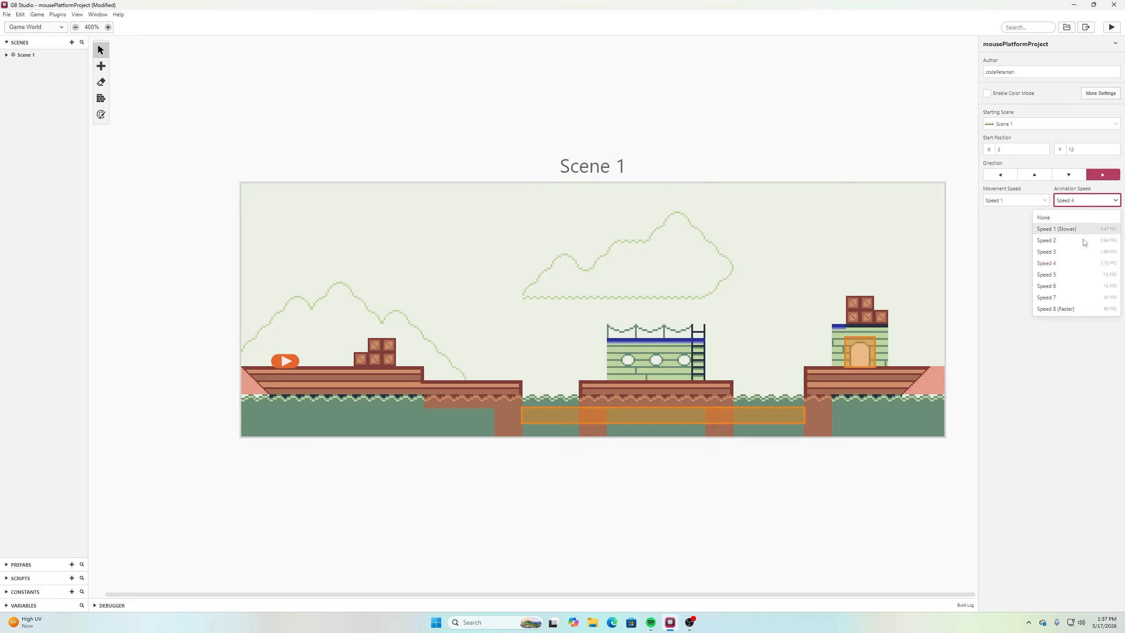
left_click(1063, 286)
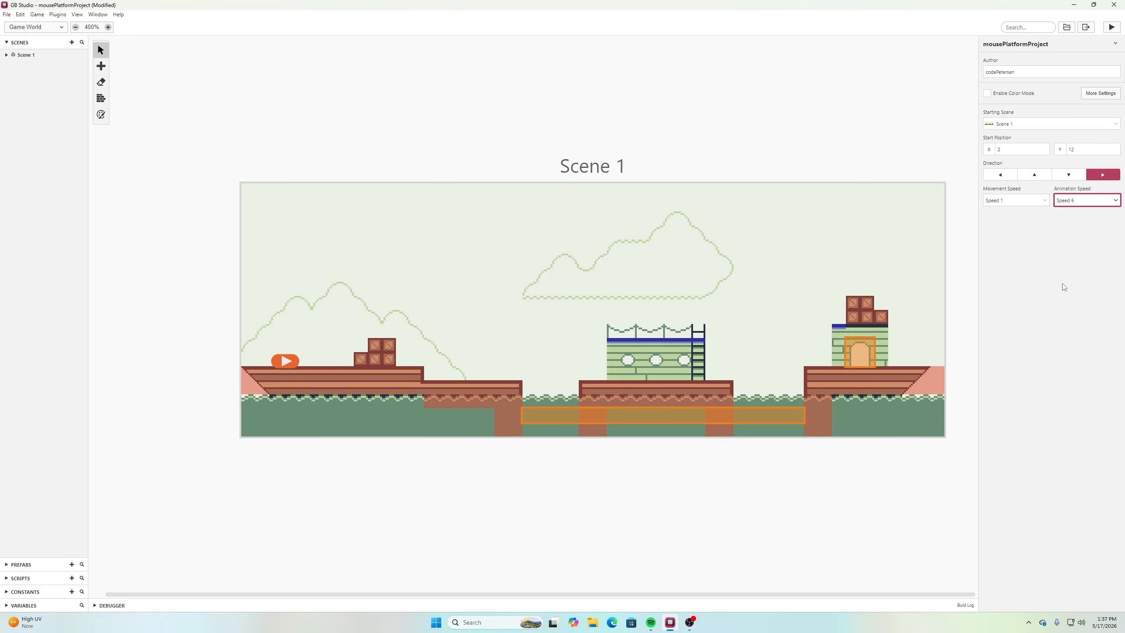
left_click(11, 16)
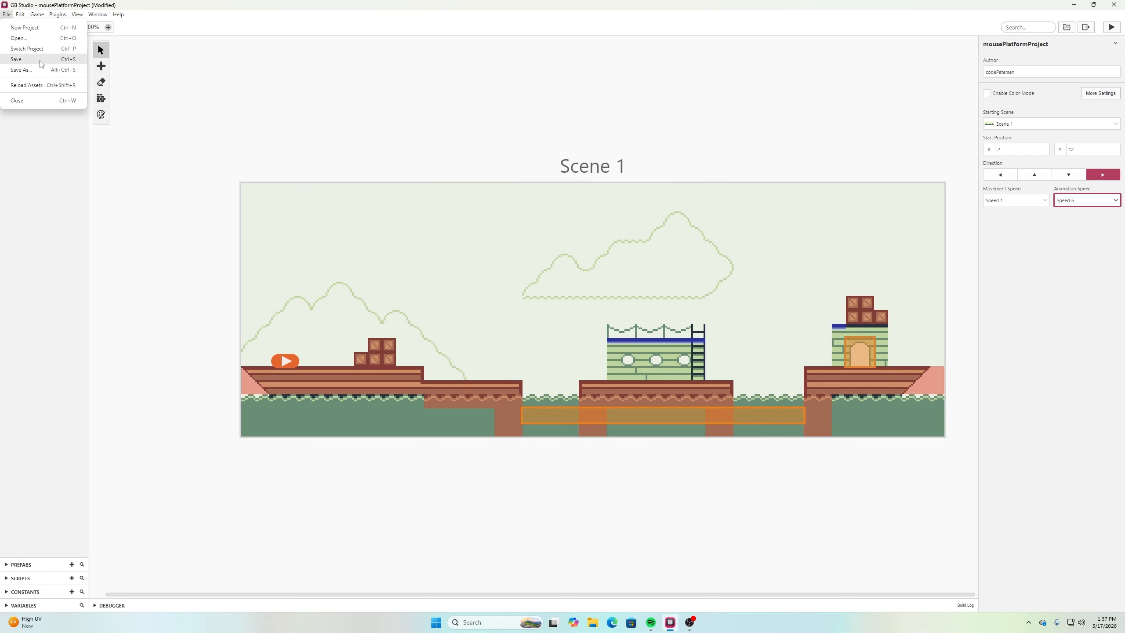
left_click(79, 52)
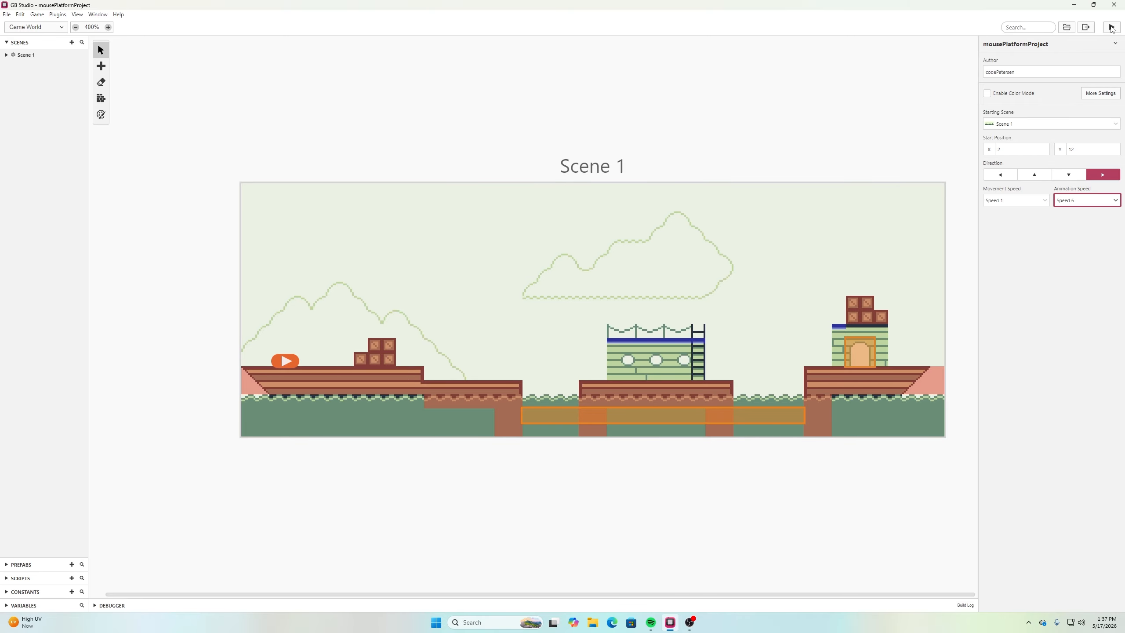
Launch the game preview and test the mouse's running and jumping animation on the way to the cabin platform
left_click(1113, 28)
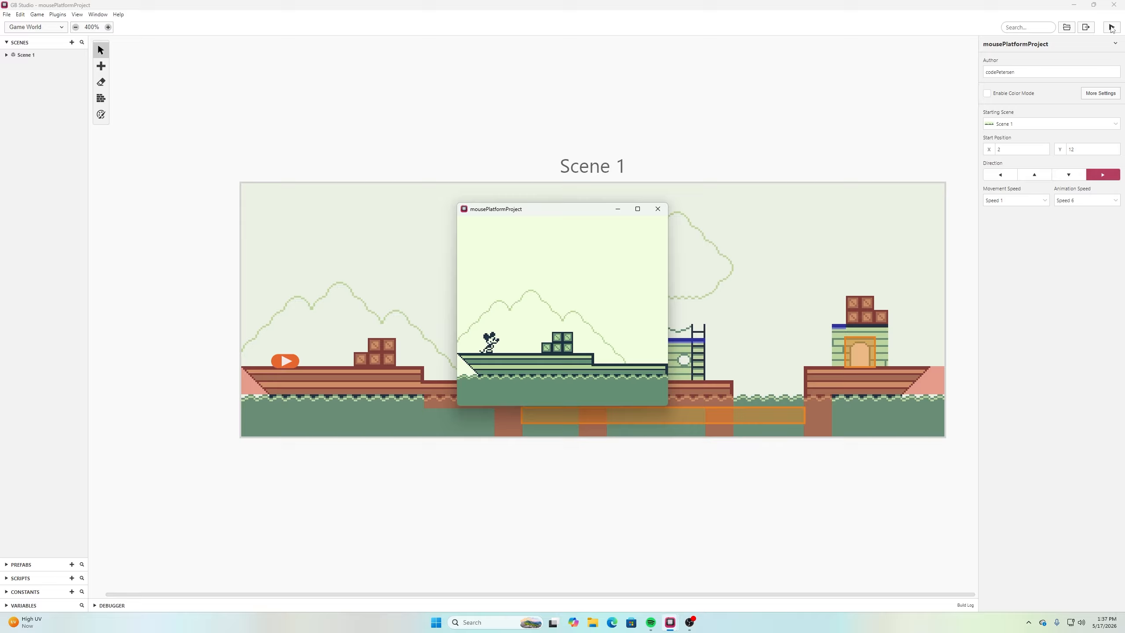
key("Left")
key("Right")
key("z")
key("Left")
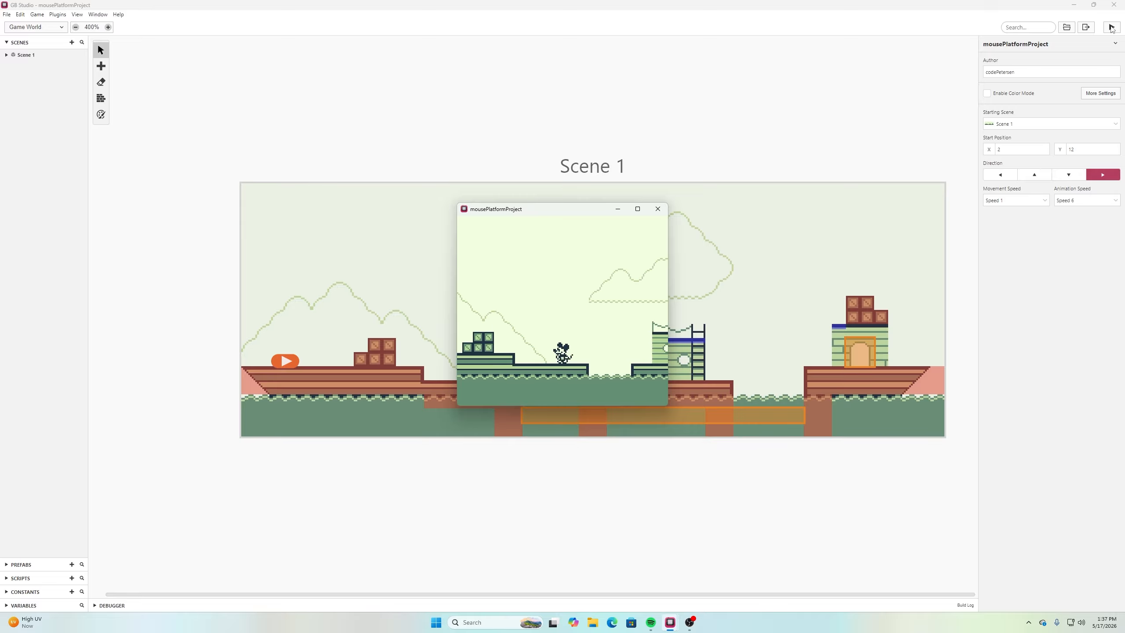
key("Right")
key("Right")
key("z")
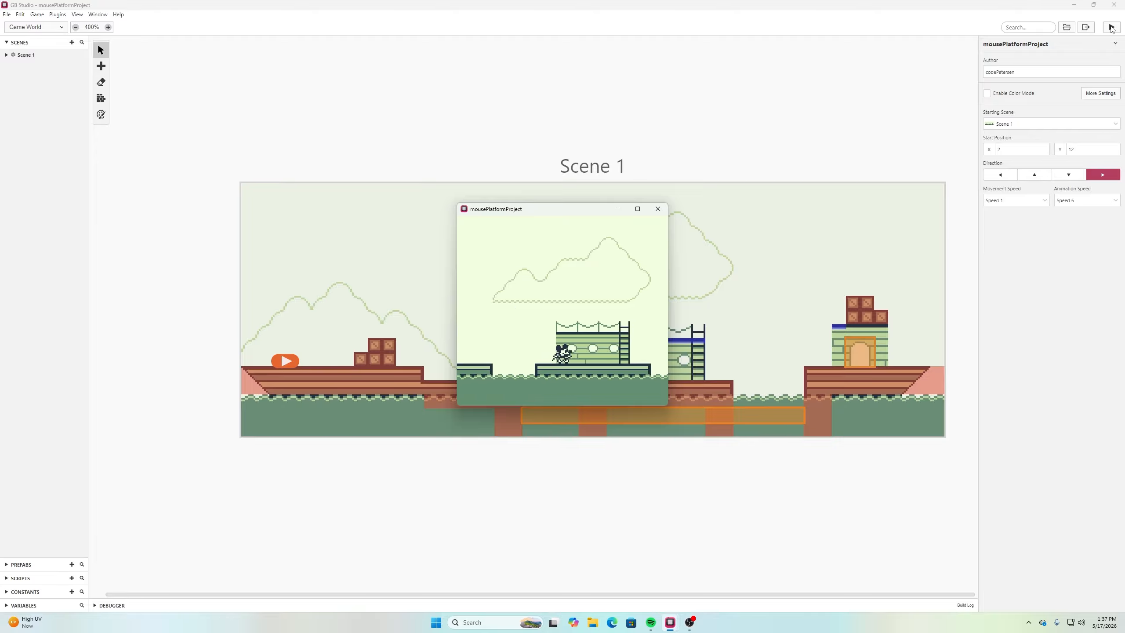
Playtest the mouse's animation while moving back and forth between the cabin platform and the first deck
key("Left")
key("z")
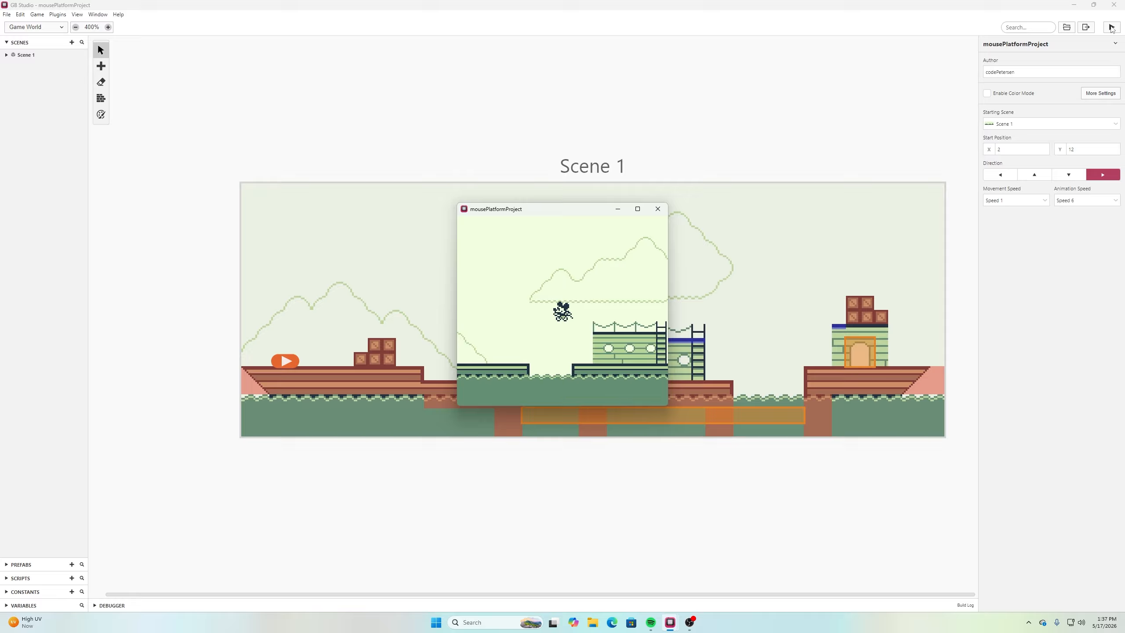
key("Left")
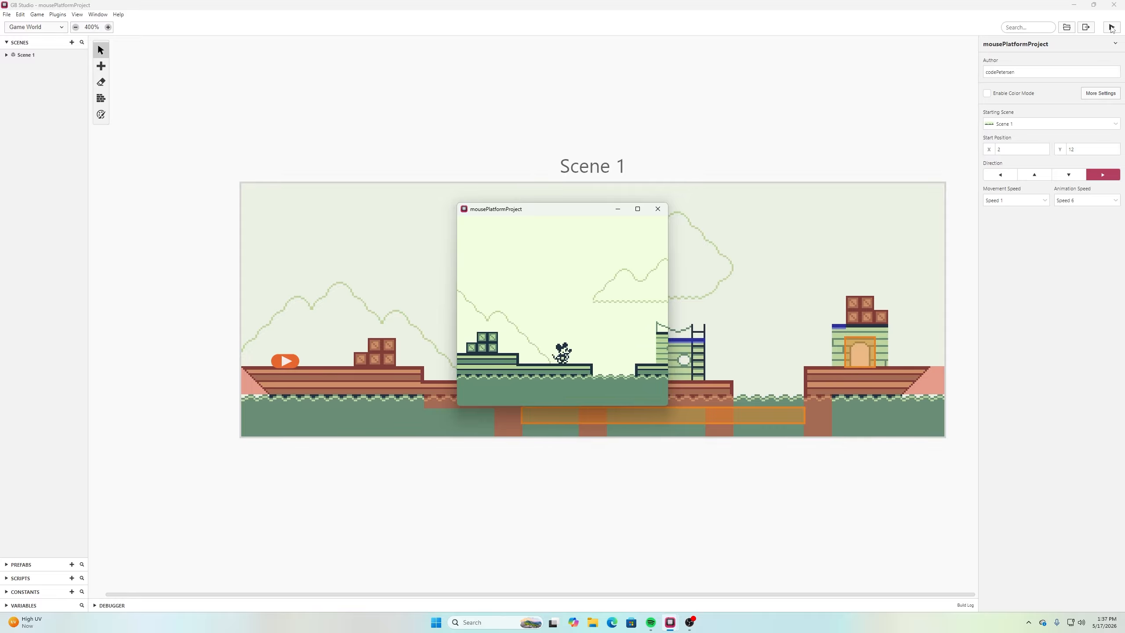
key("Left")
key("Right")
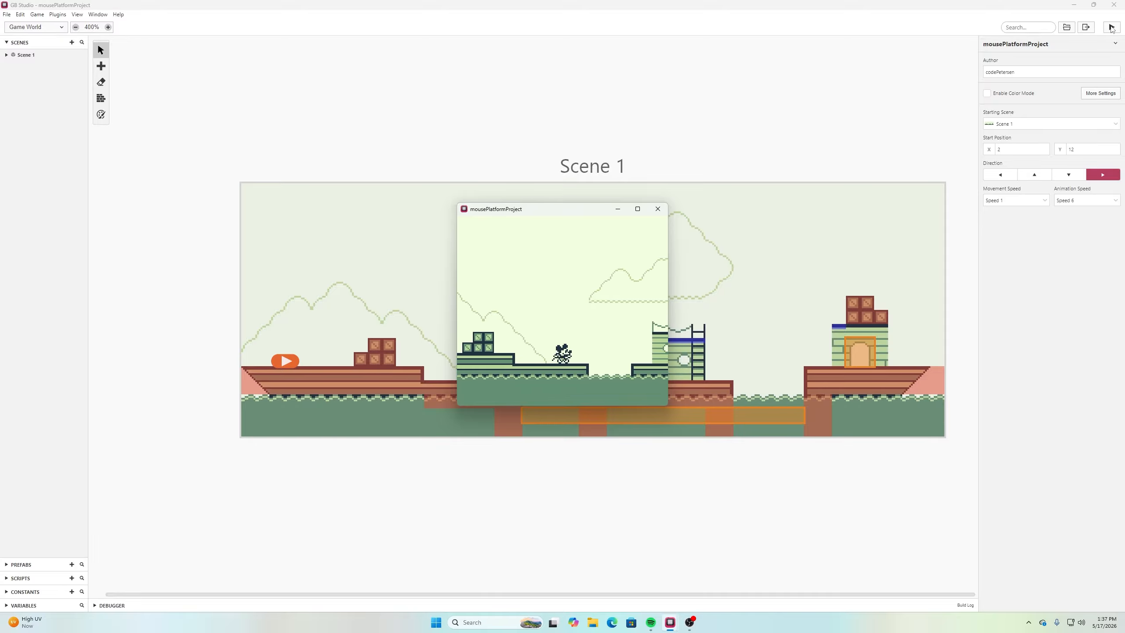
key("Left")
key("Right")
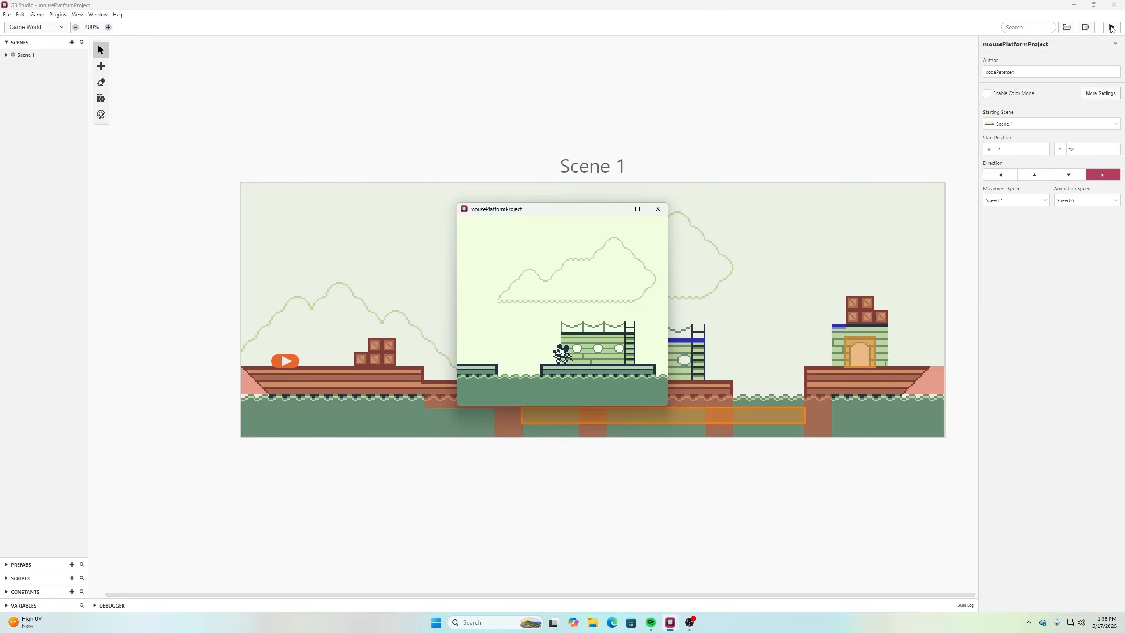
Test the mouse's running and jumping between the first deck and the cabin platform, and close the game preview
key("Left")
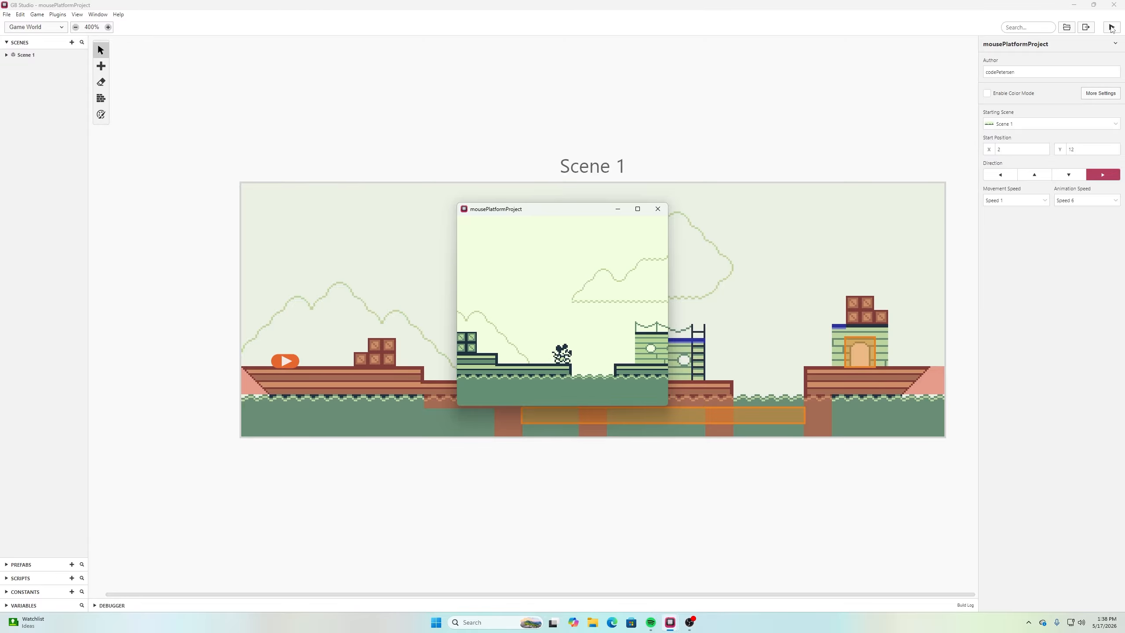
key("Right")
key("z")
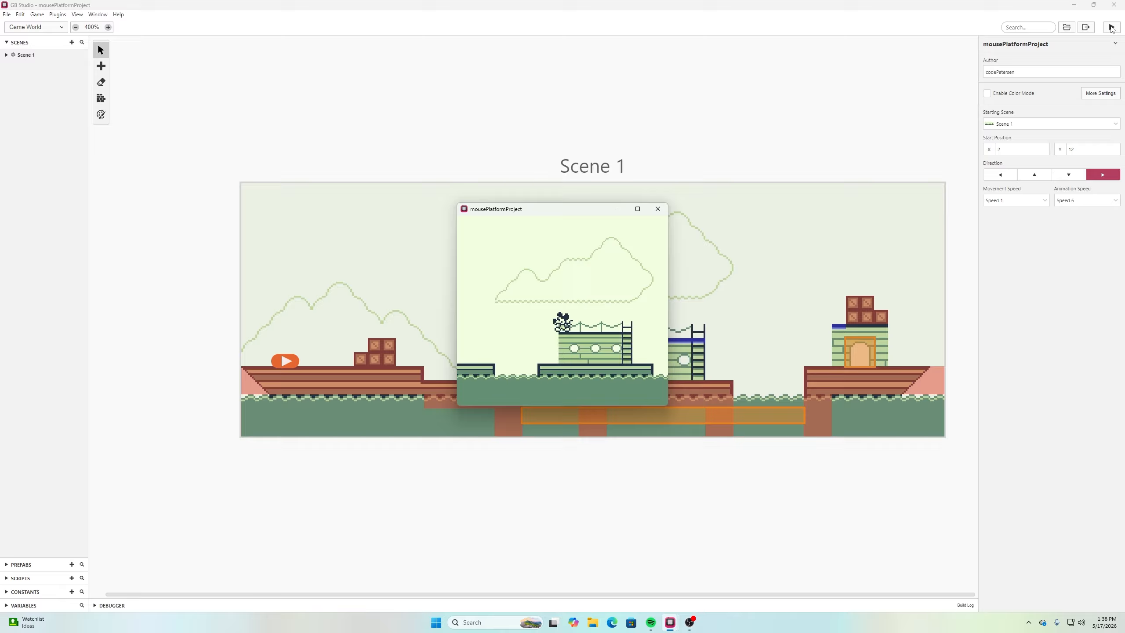
key("Left")
key("z")
left_click(658, 209)
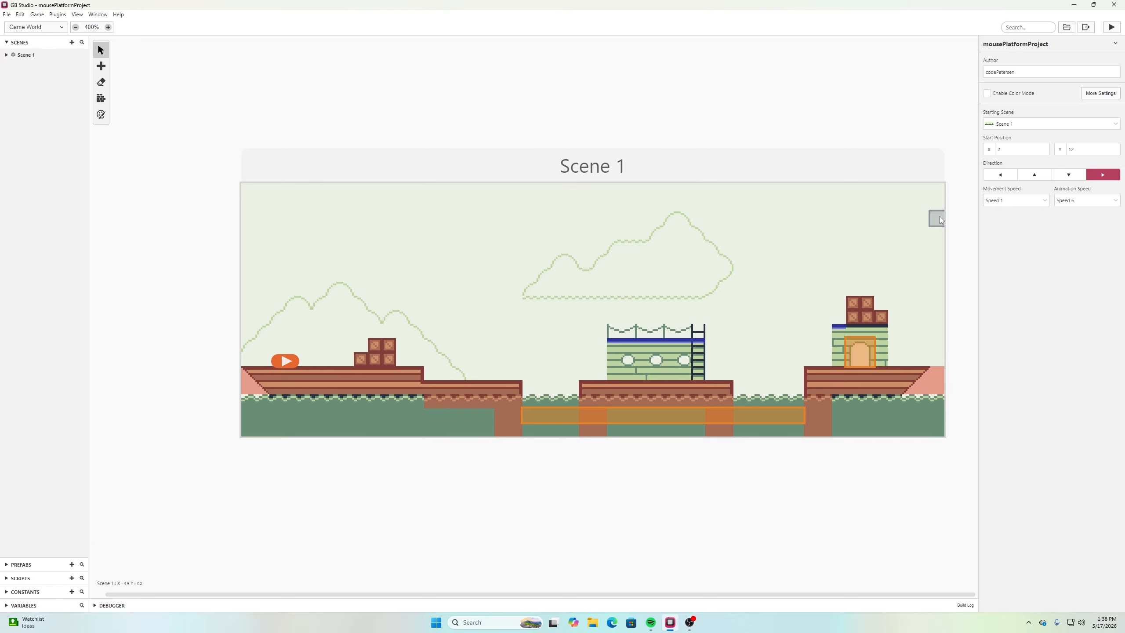
Open the project settings and set the Platformer scene type's Walk Velocity to 1.5
left_click(38, 27)
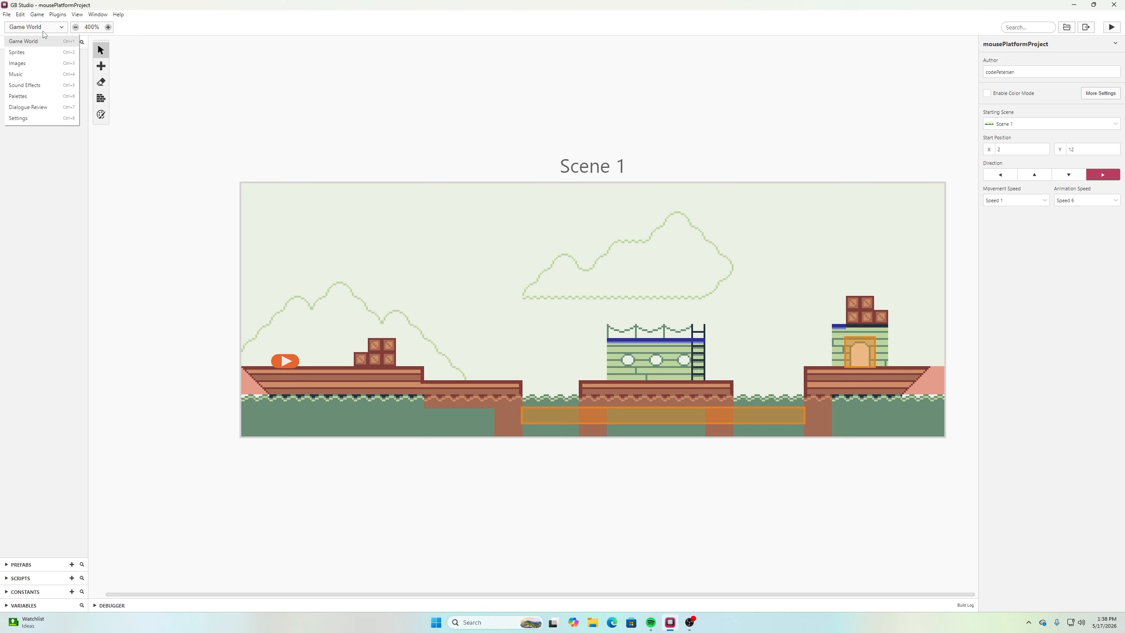
left_click(44, 118)
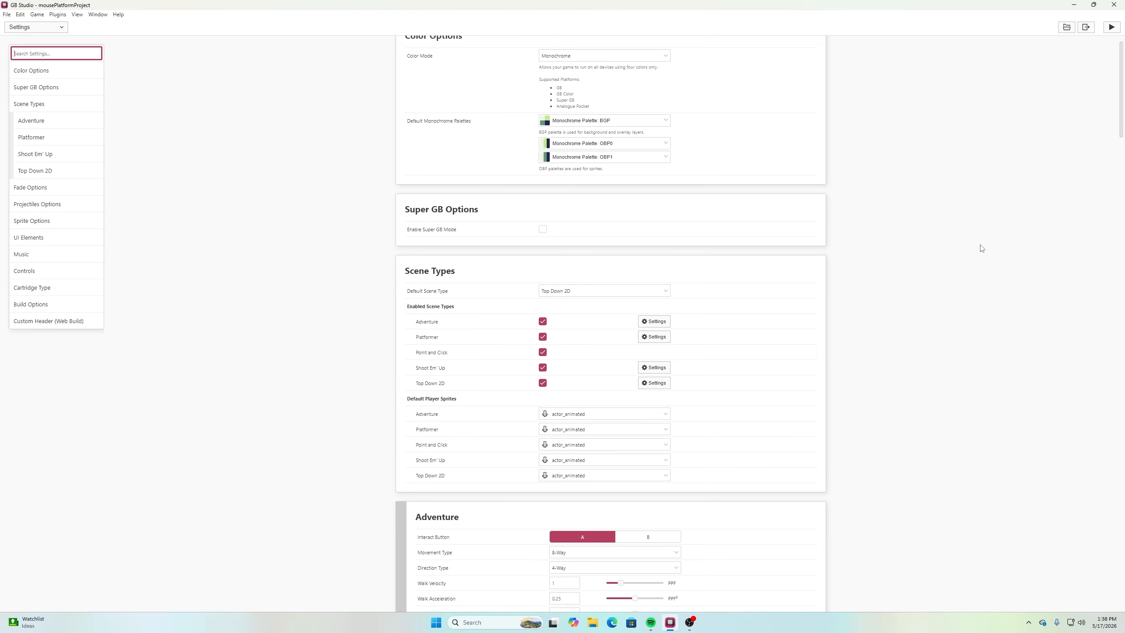
scroll(979, 246, "down", 2)
scroll(402, 181, "up", 1)
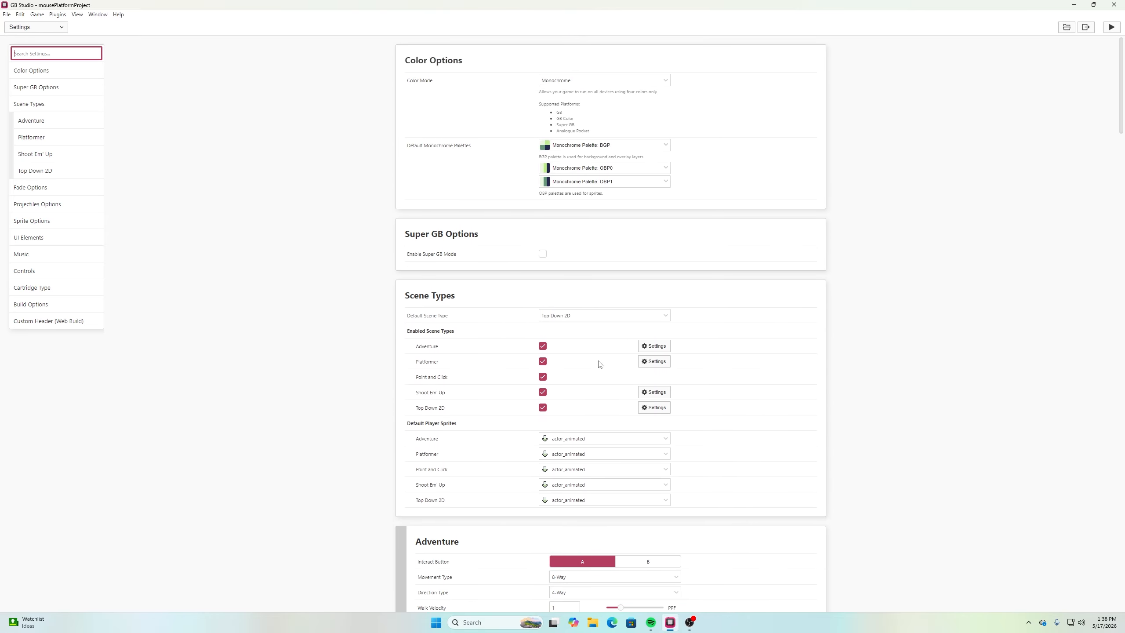
scroll(656, 310, "down", 3)
scroll(660, 309, "down", 4)
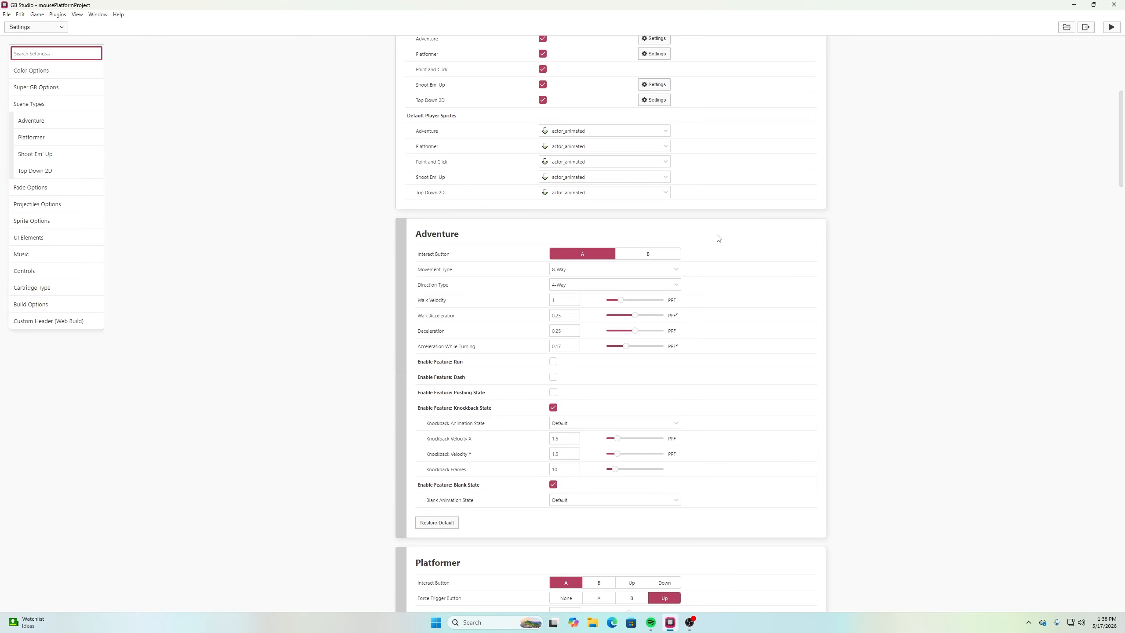
scroll(691, 208, "down", 3)
scroll(613, 153, "down", 9)
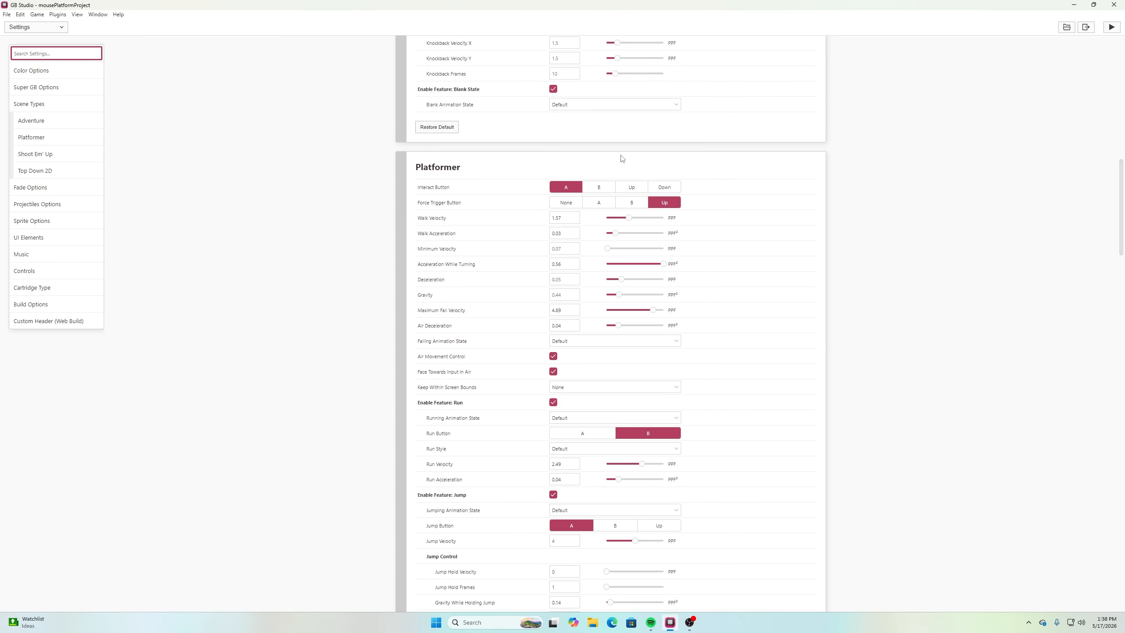
scroll(855, 218, "up", 1)
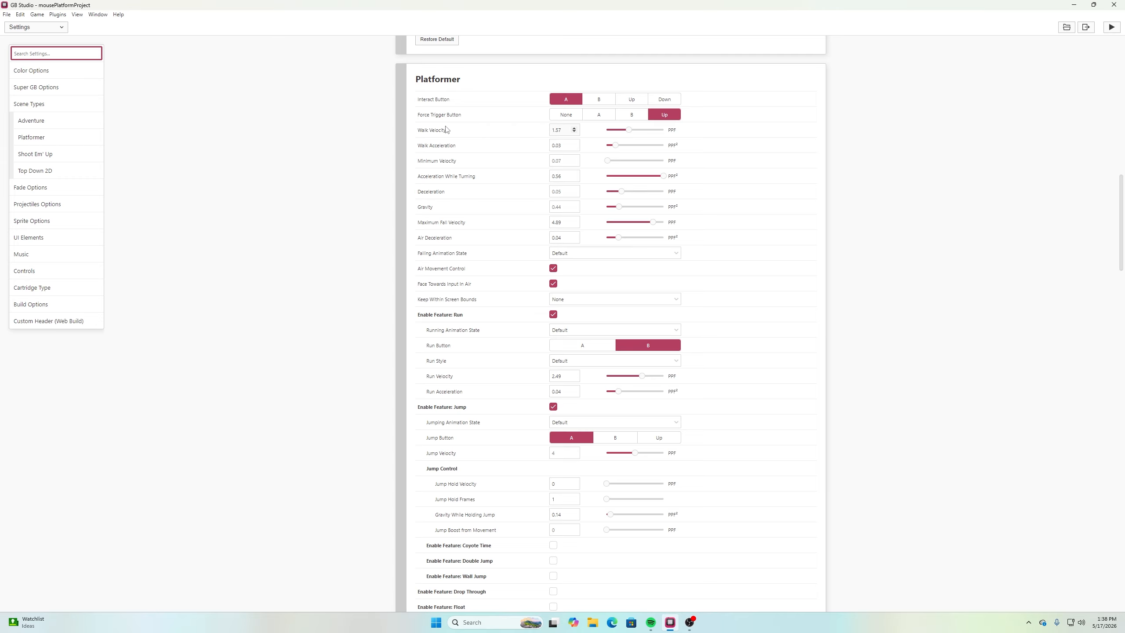
left_click(574, 128)
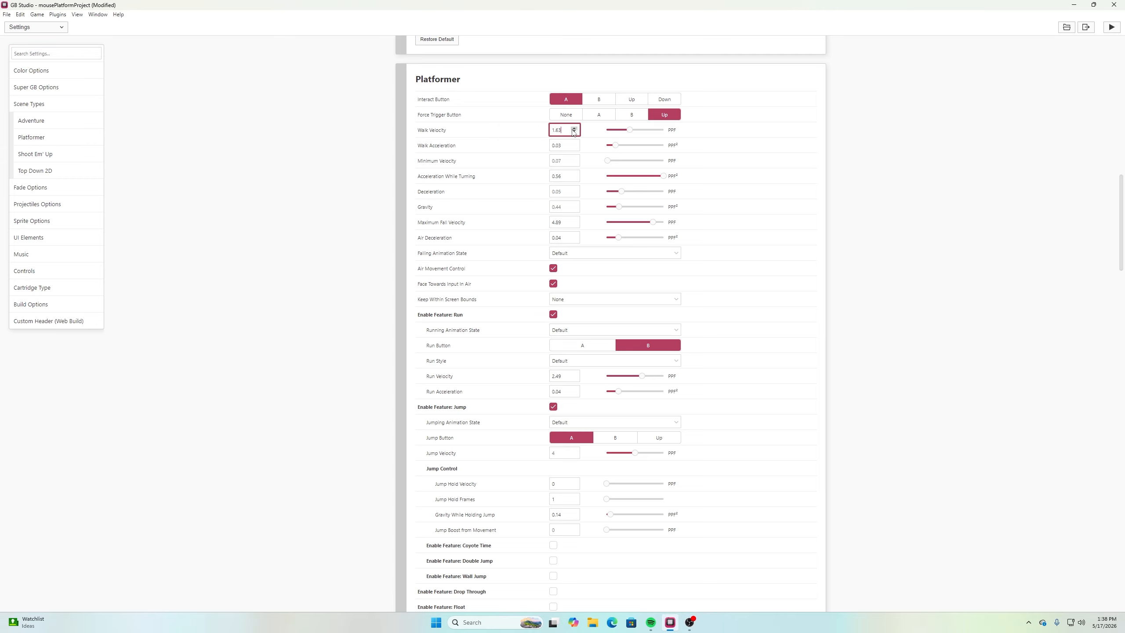
left_click_drag(565, 130, 543, 125)
type("1.5")
left_click(1038, 171)
Raise the Platformer Walk Acceleration to 0.19 and set the Minimum Velocity to 0
mouse_move(445, 147)
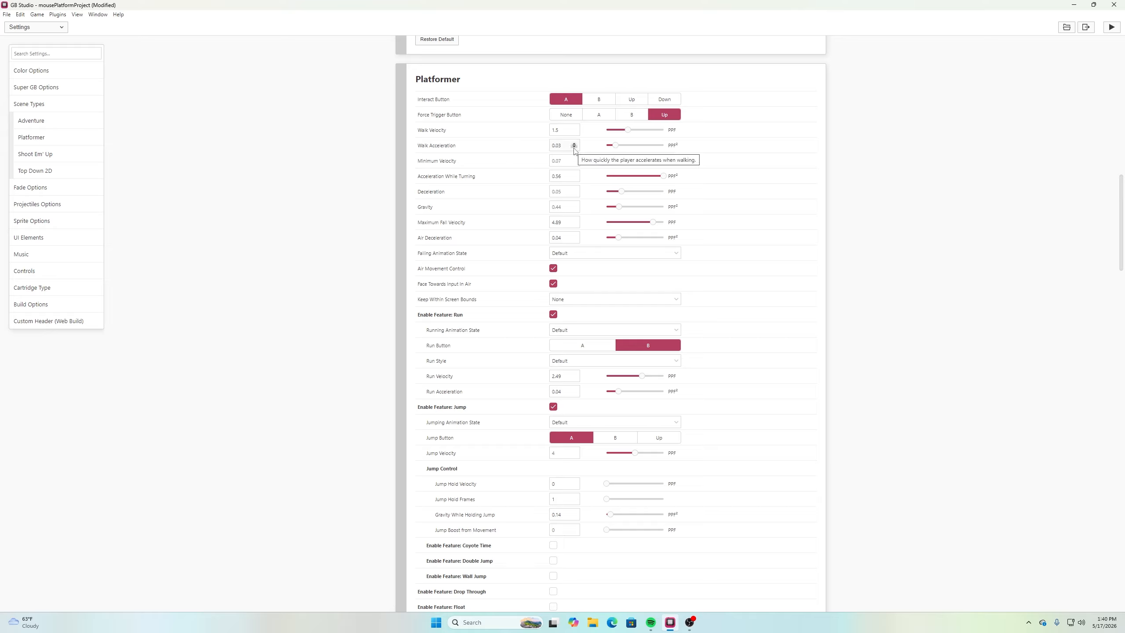
left_click_drag(616, 145, 701, 151)
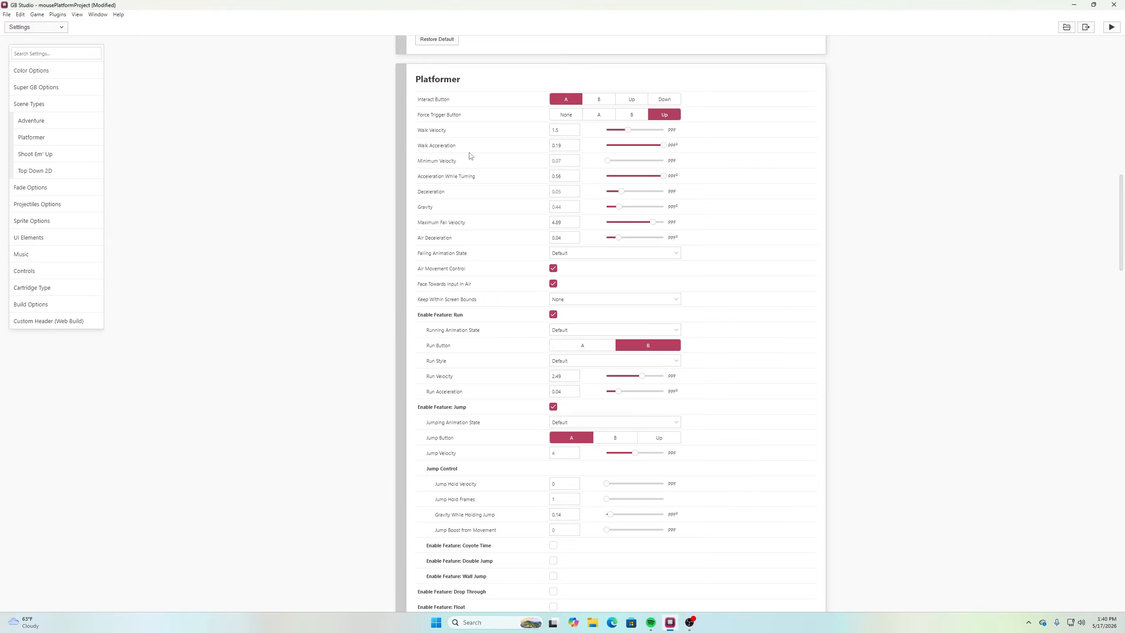
mouse_move(448, 161)
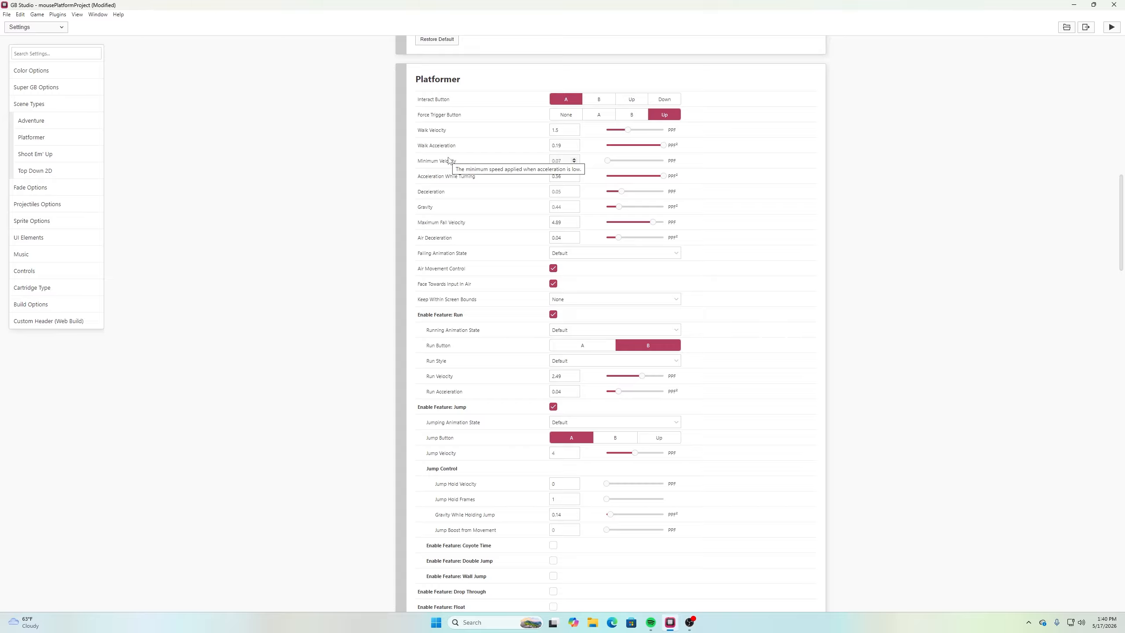
left_click(574, 162)
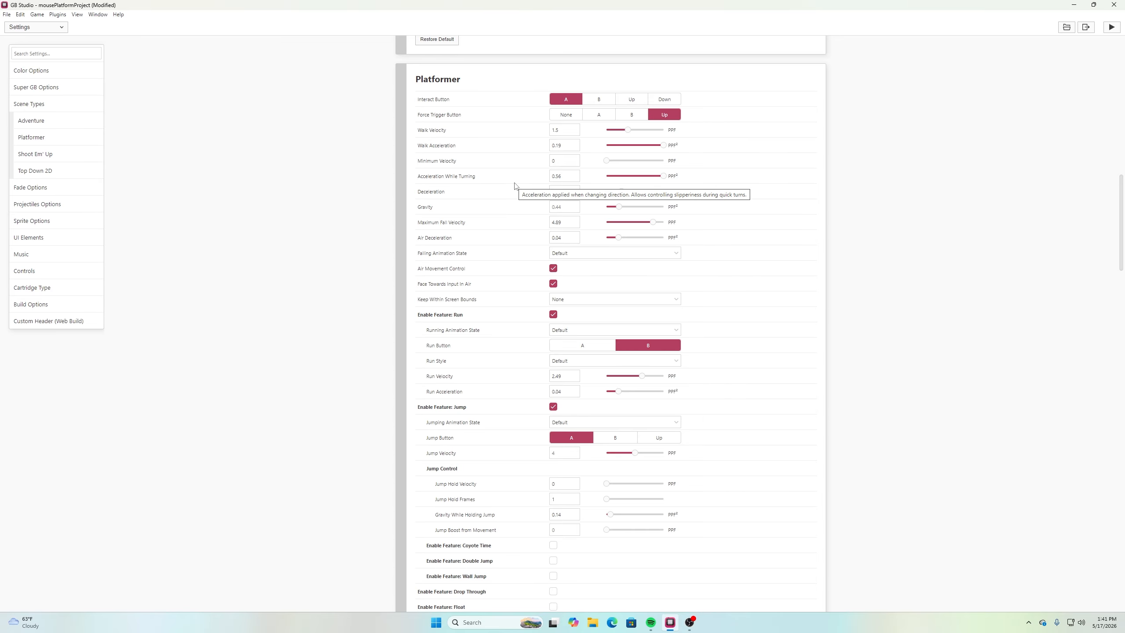
Set the Platformer Acceleration While Turning and Deceleration both to 0.19 and save the project
double_click(560, 175)
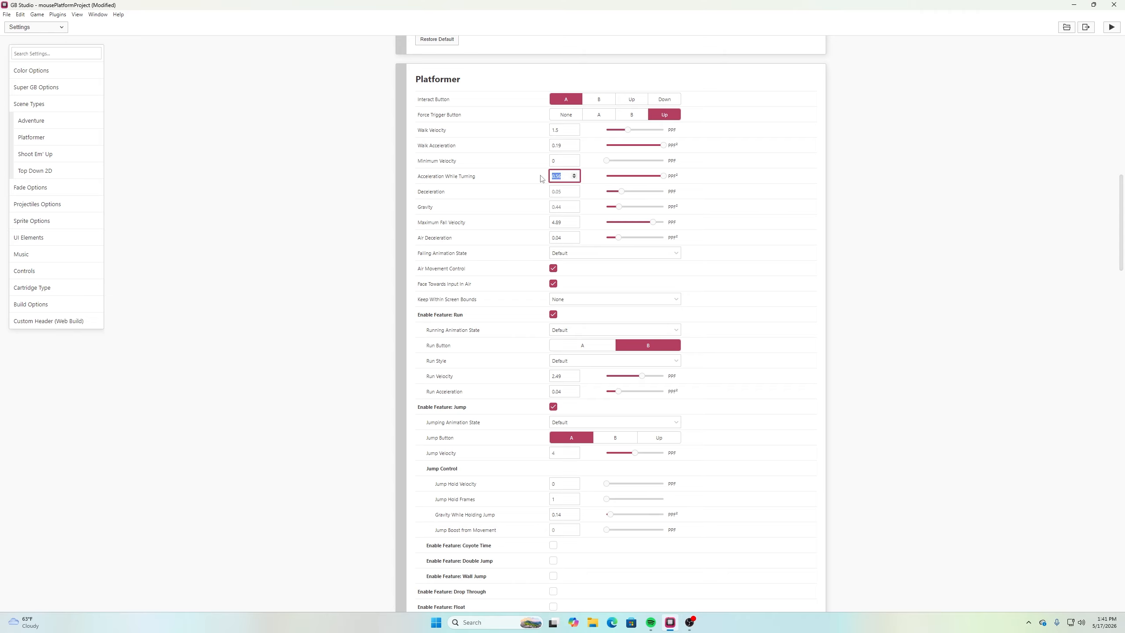
type("0.19")
left_click(463, 178)
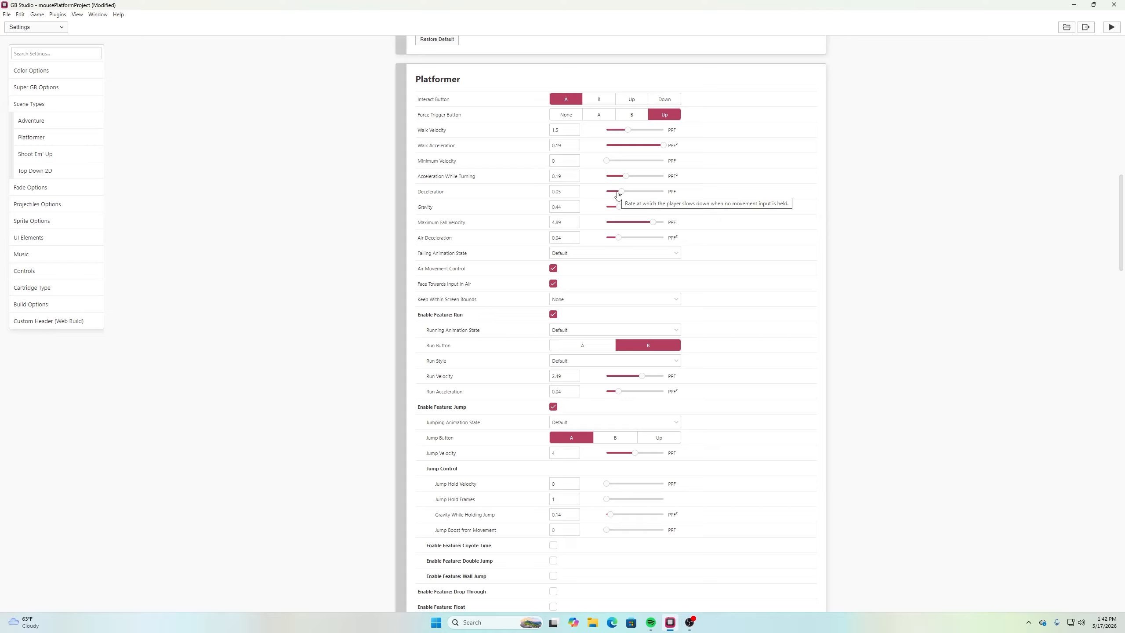
mouse_move(527, 193)
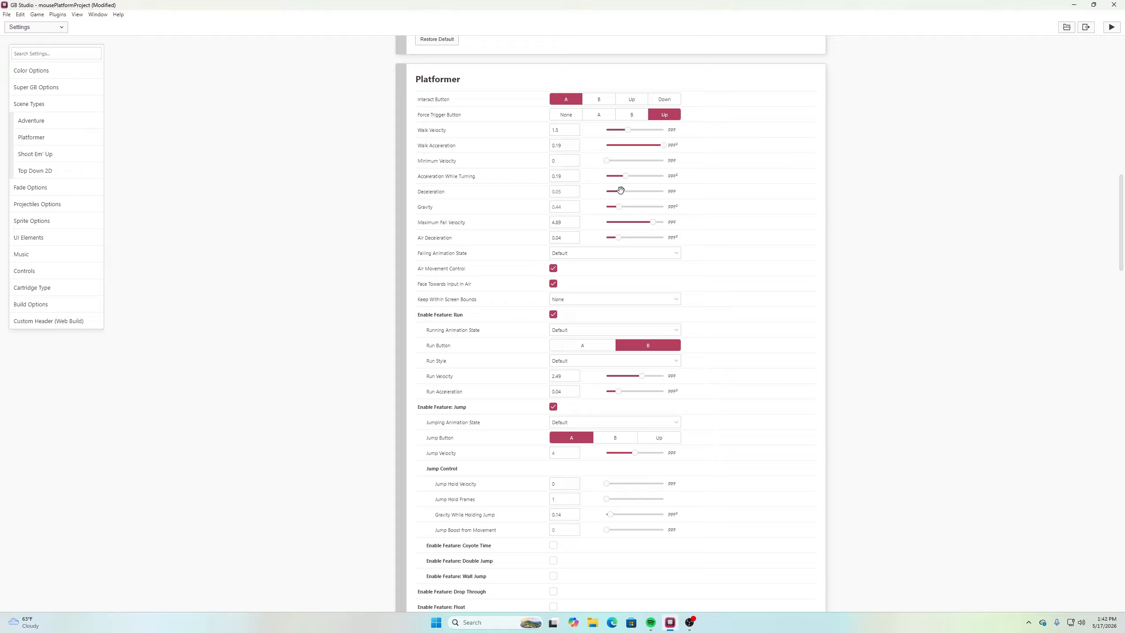
left_click_drag(621, 190, 703, 199)
key("ctrl+s")
Launch the game preview and test how the mouse starts, stops and turns while walking back and forth on the first deck
left_click(1113, 27)
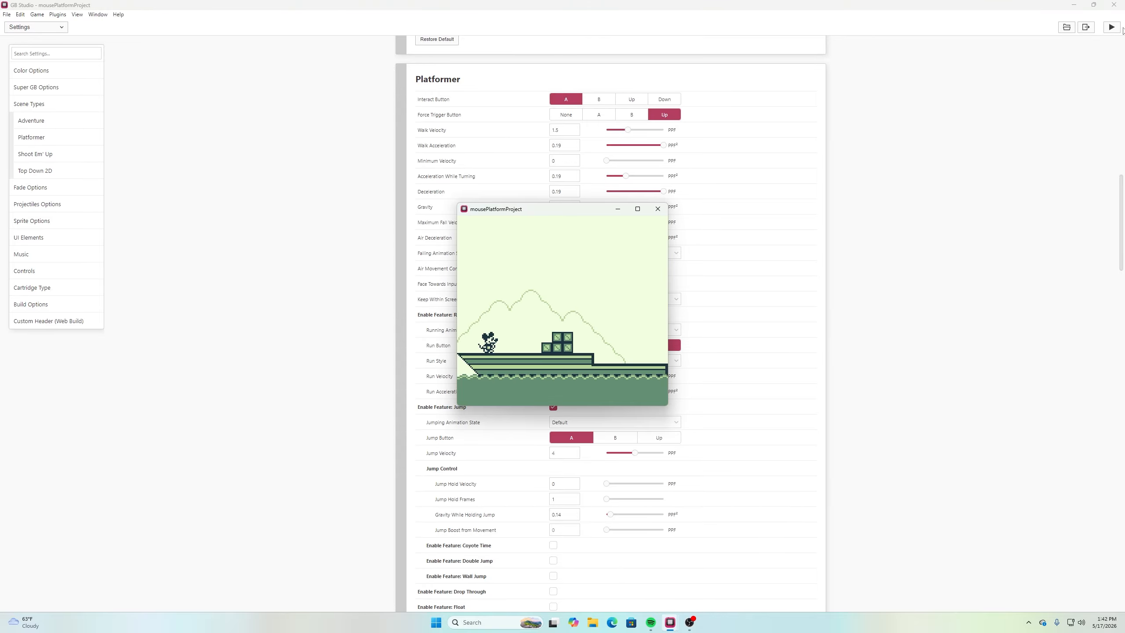
key("Right")
key("Left")
key("Right")
key("Left")
key("Right")
key("Left")
key("Right")
key("Left")
key("Right")
key("Left")
key("Right")
key("z")
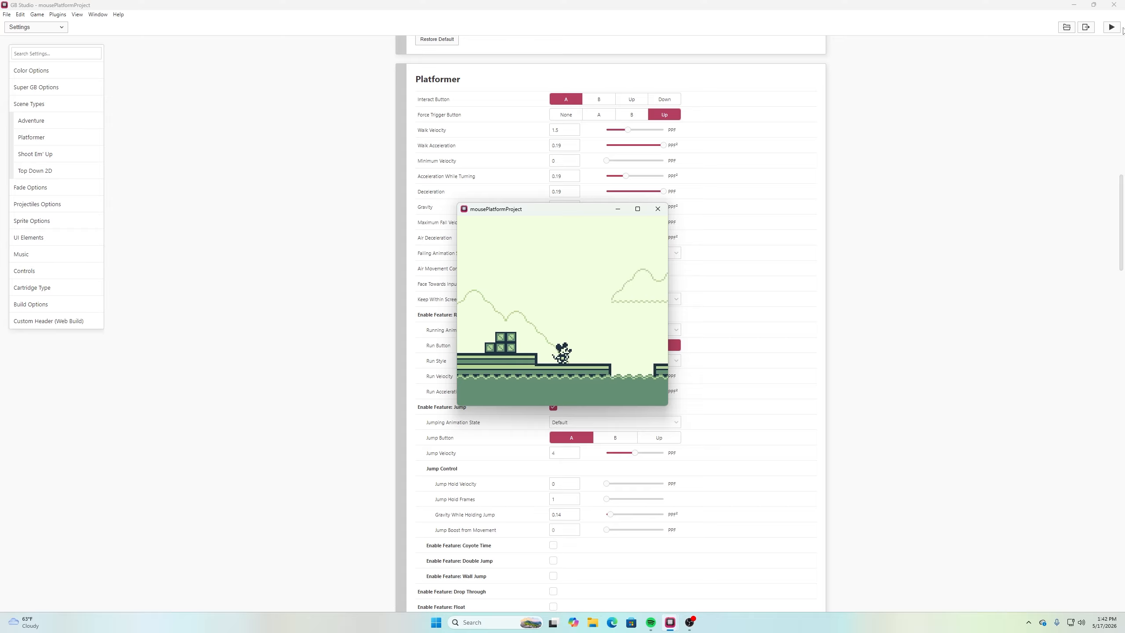
Test the mouse's quick direction changes on the lower deck near the first gap
key("Right")
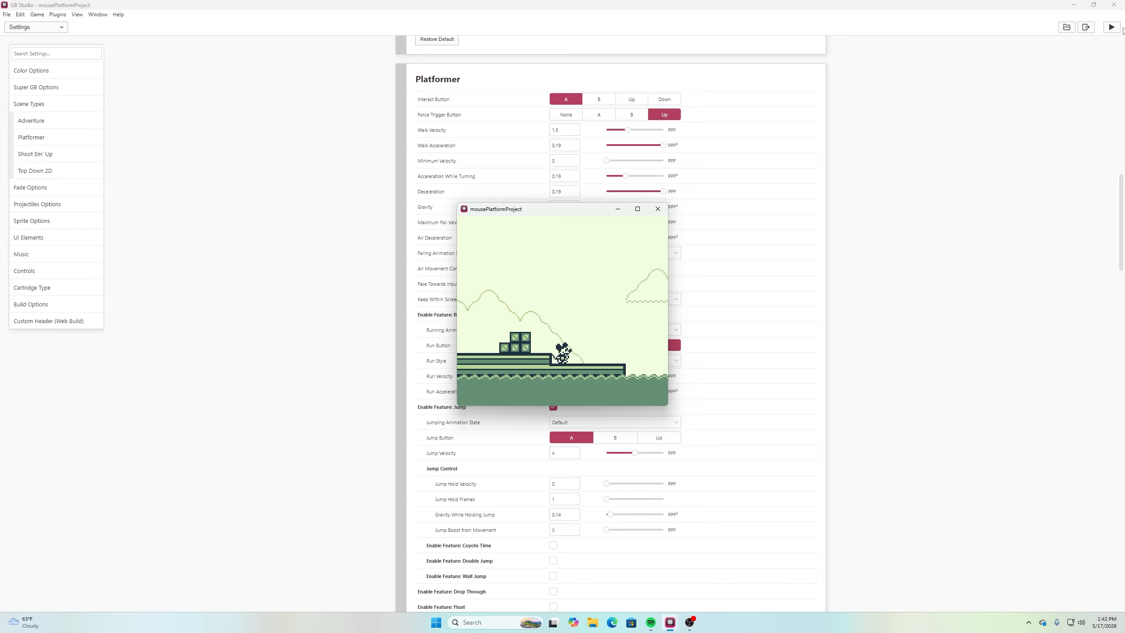
key("Left")
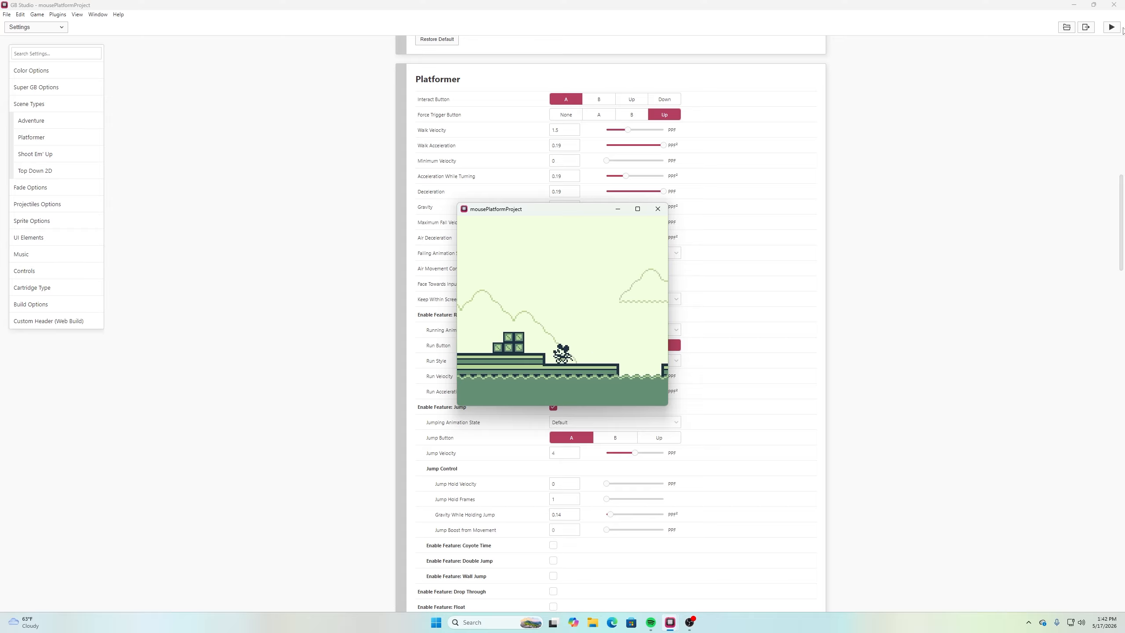
key("Right")
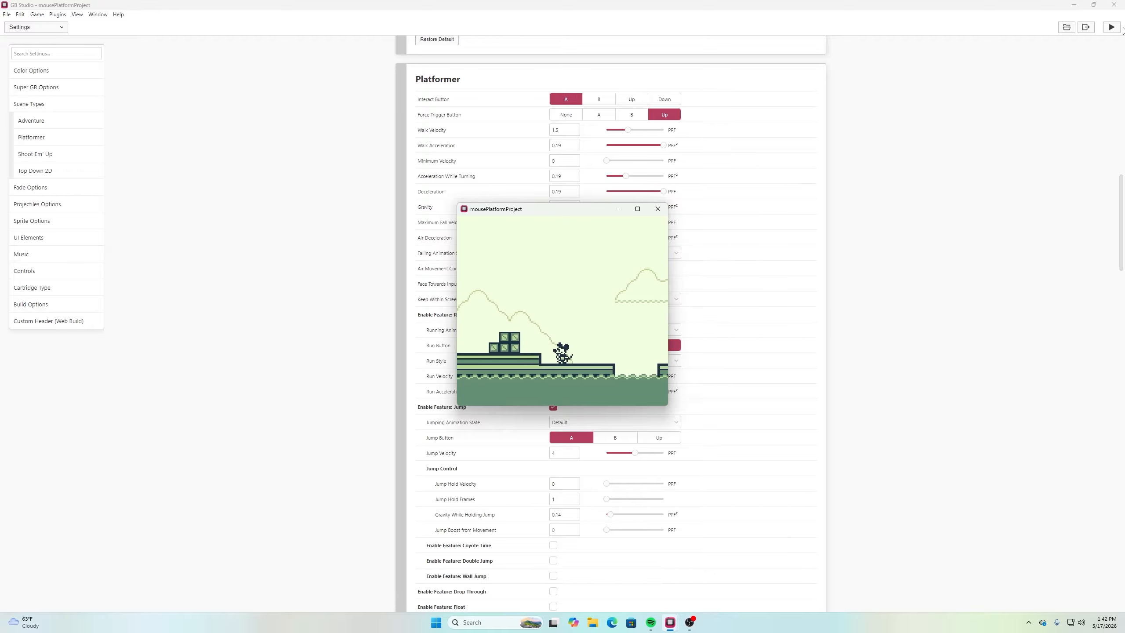
key("Right")
key("Left")
key("Right")
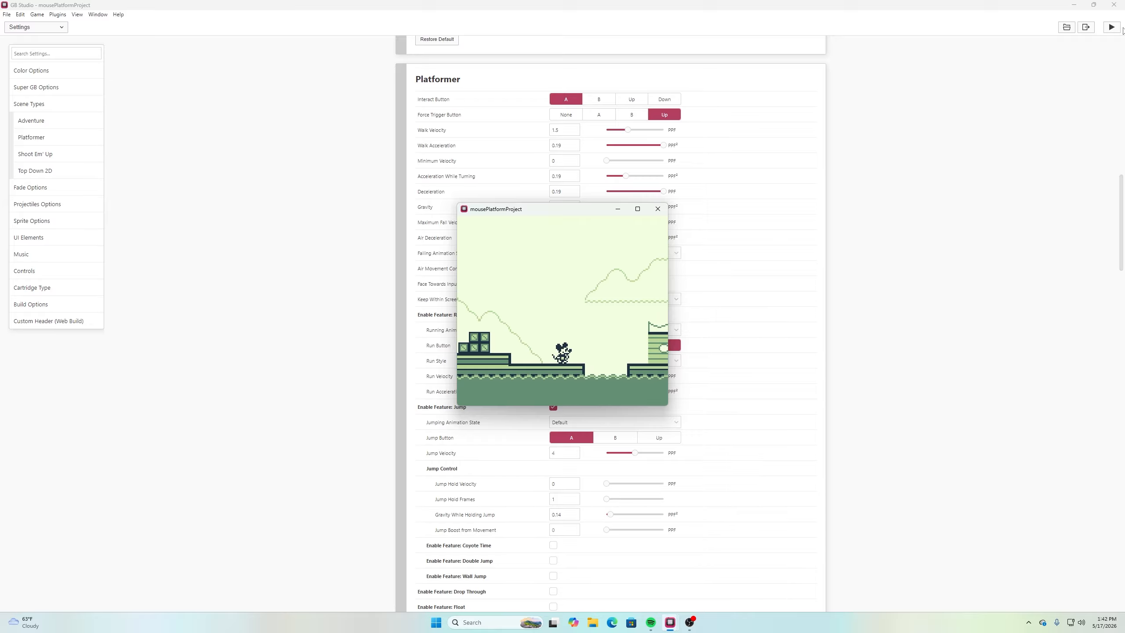
Test running and jumping from the start of the deck to the cabin platform and back, and leave the game preview
key("Left")
key("z")
key("Right")
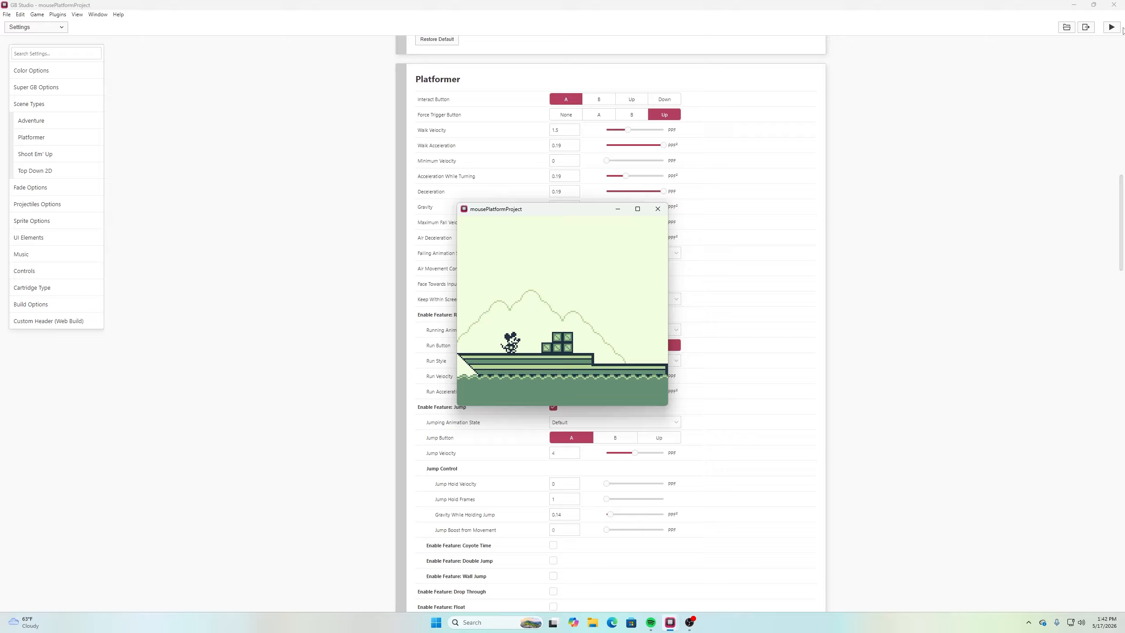
key("z")
key("z")
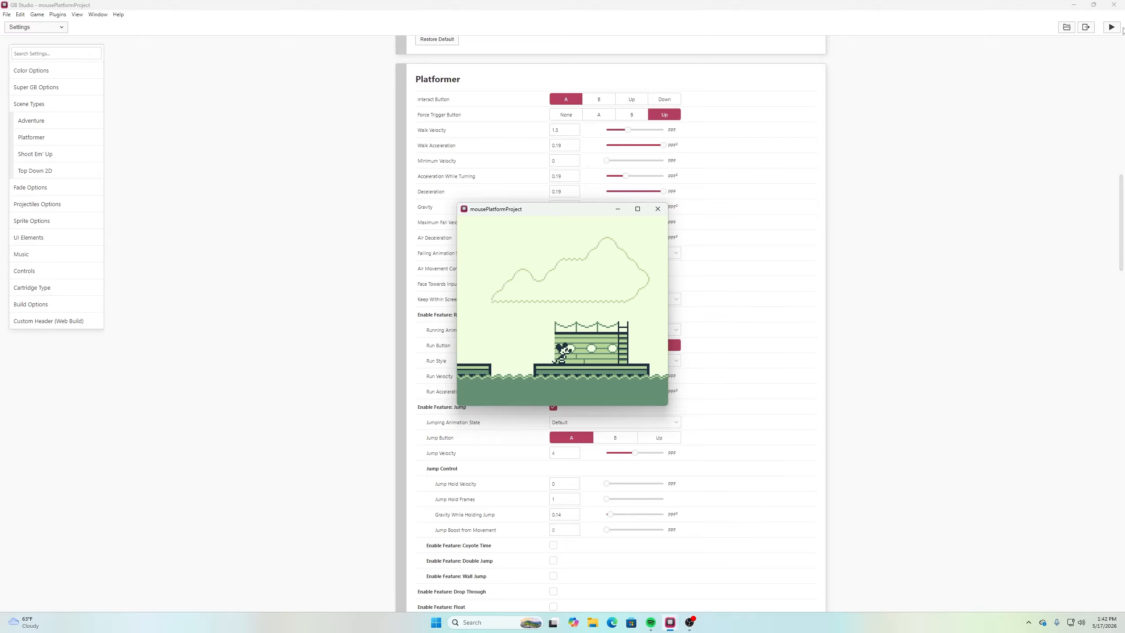
key("Left")
key("z")
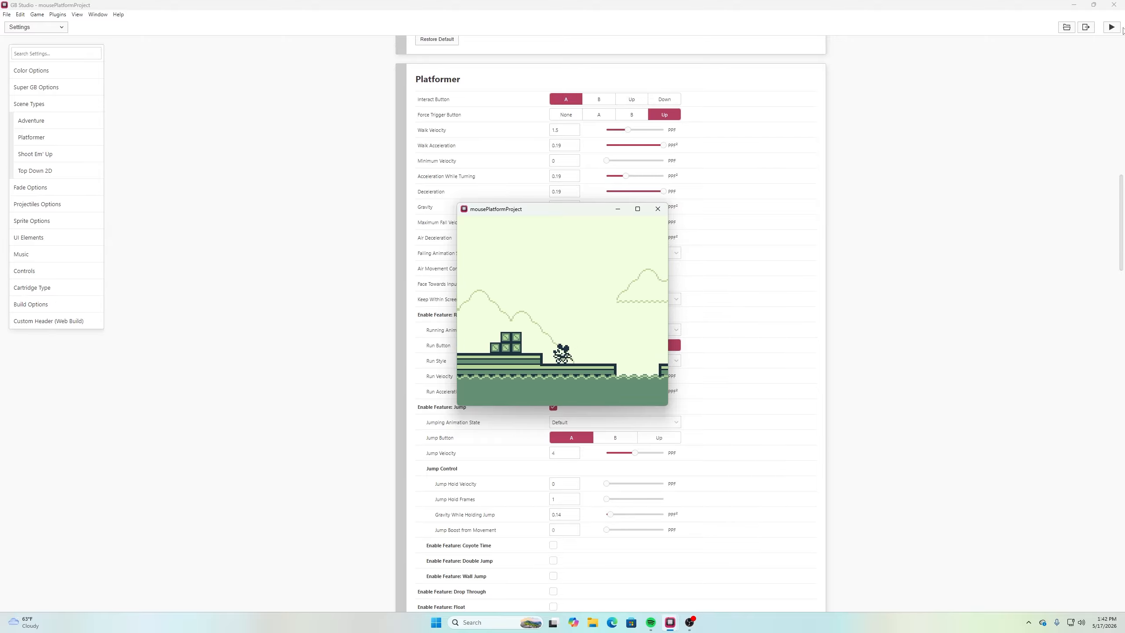
key("Left")
key("Right")
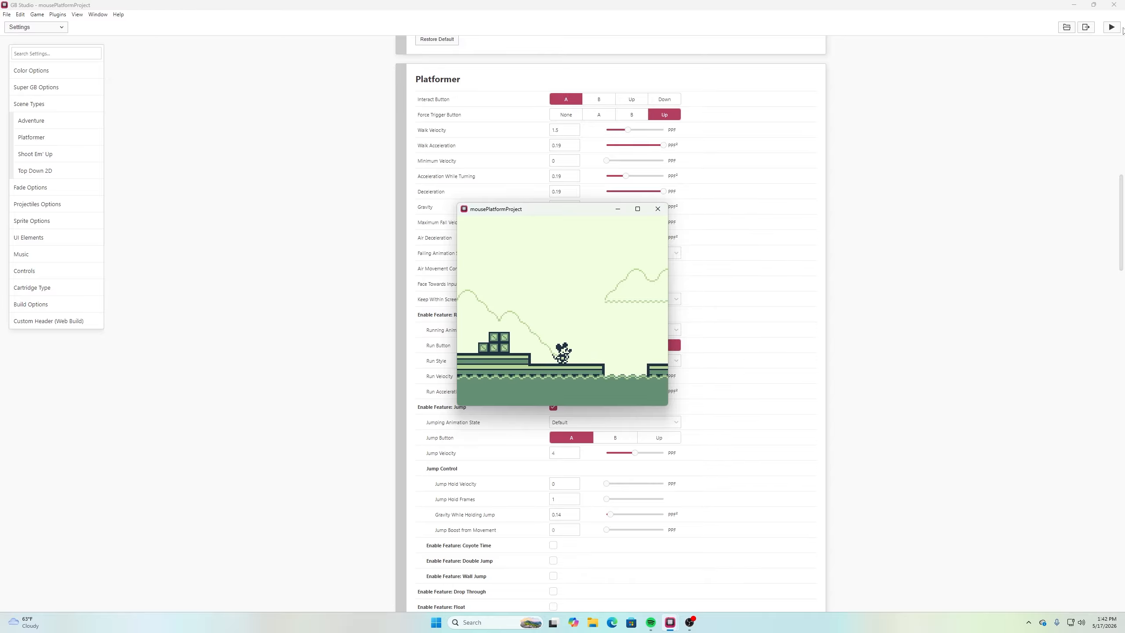
left_click(783, 114)
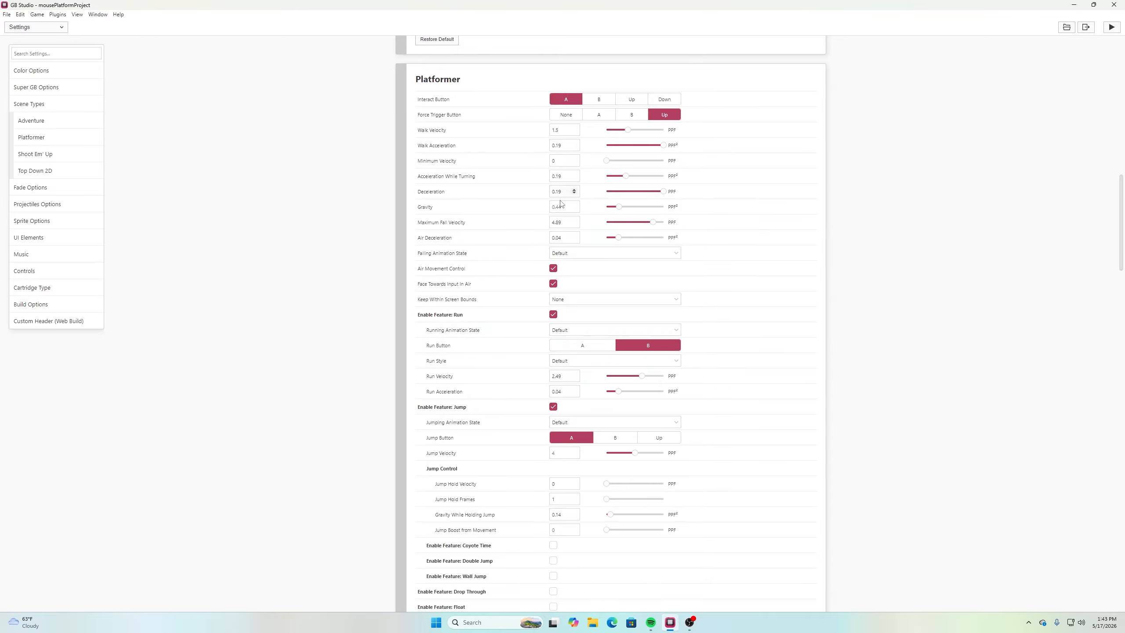
Set the Platformer Jump Velocity to 1.5
mouse_move(488, 208)
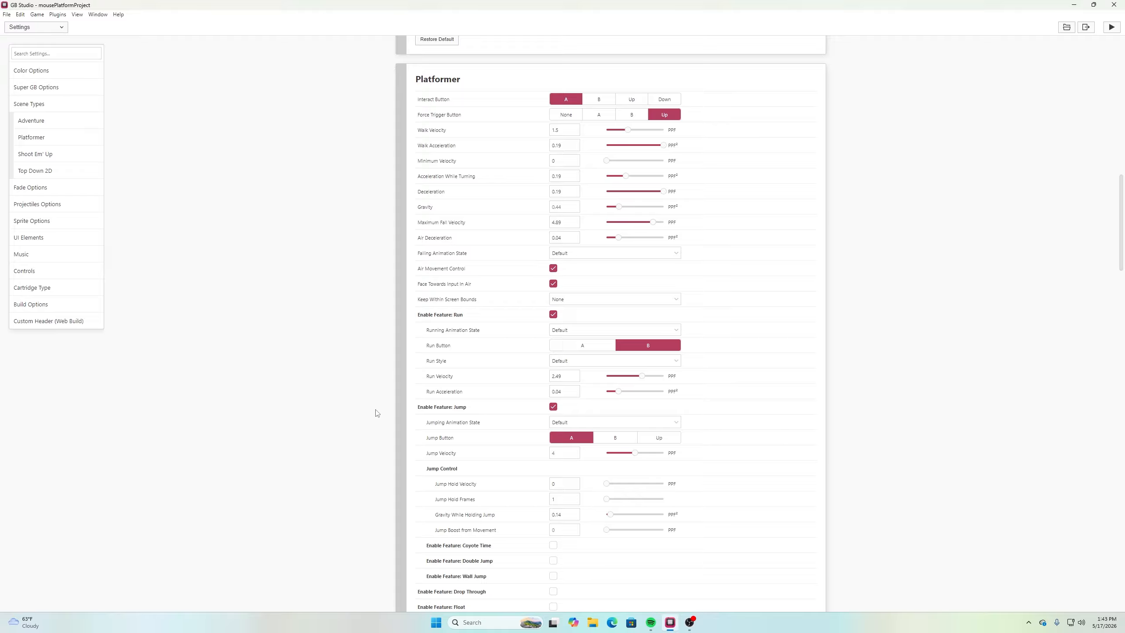
left_click(559, 453)
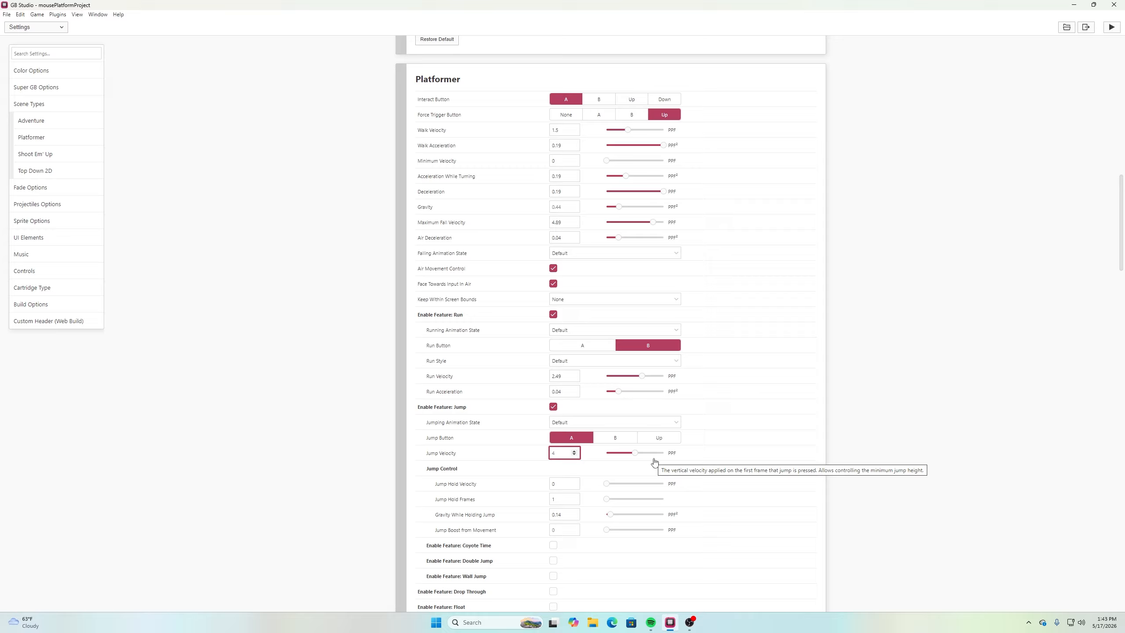
left_click(613, 453)
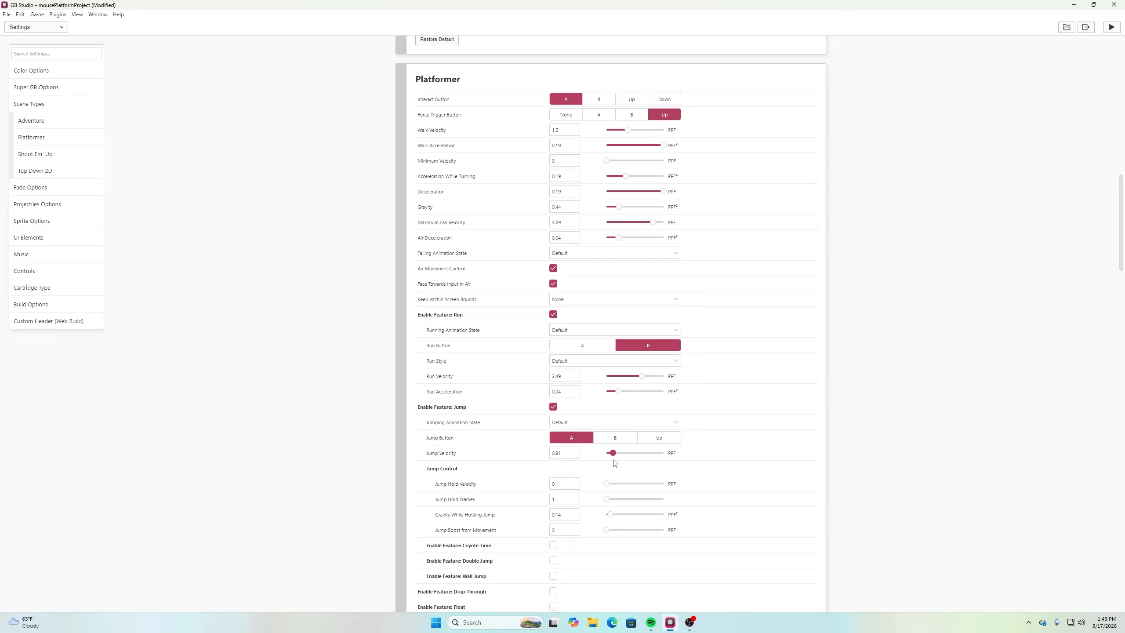
left_click_drag(613, 460, 617, 454)
left_click_drag(566, 453, 545, 449)
type("1.5")
left_click(1023, 412)
Set the Platformer Jump Hold Frames to 12 and the Gravity While Holding Jump to 0.15
mouse_move(460, 480)
mouse_move(500, 500)
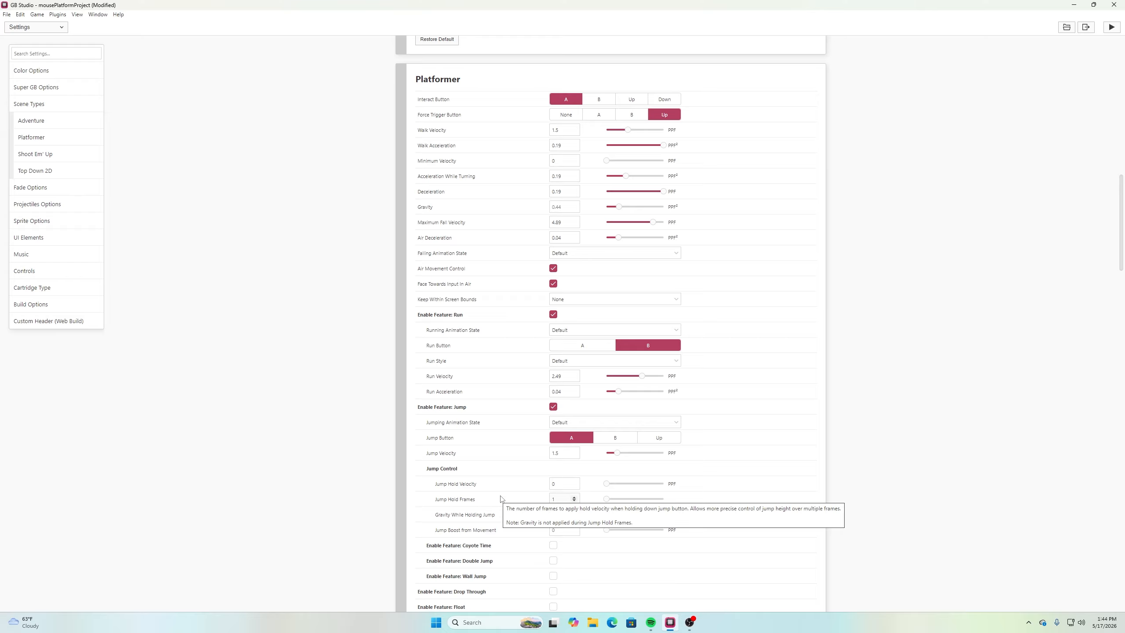
left_click(574, 498)
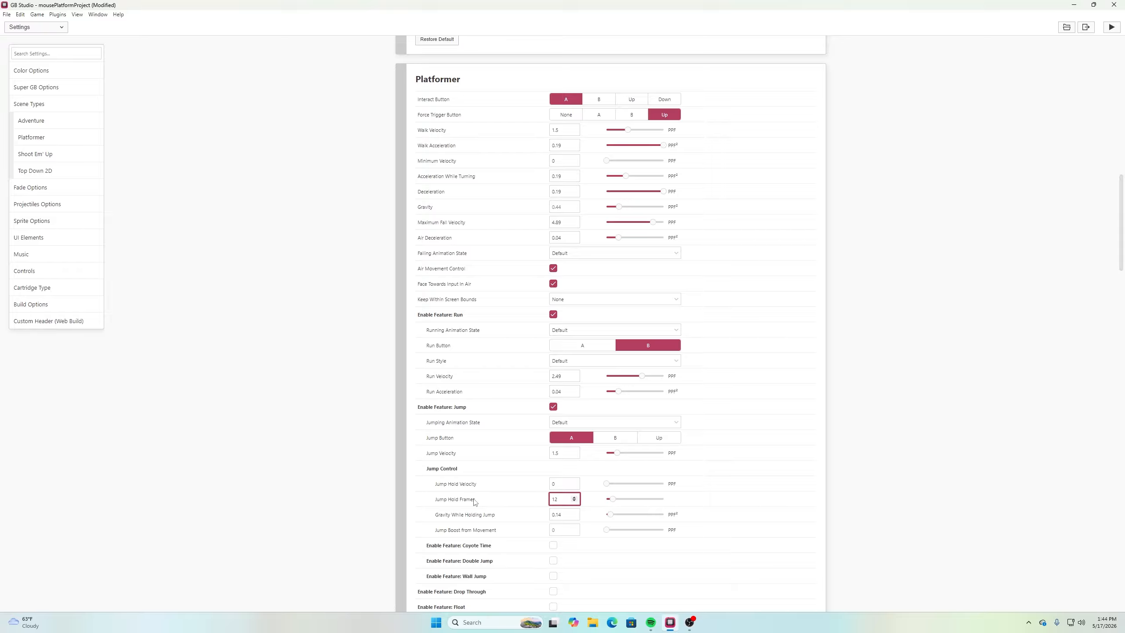
mouse_move(473, 503)
mouse_move(505, 518)
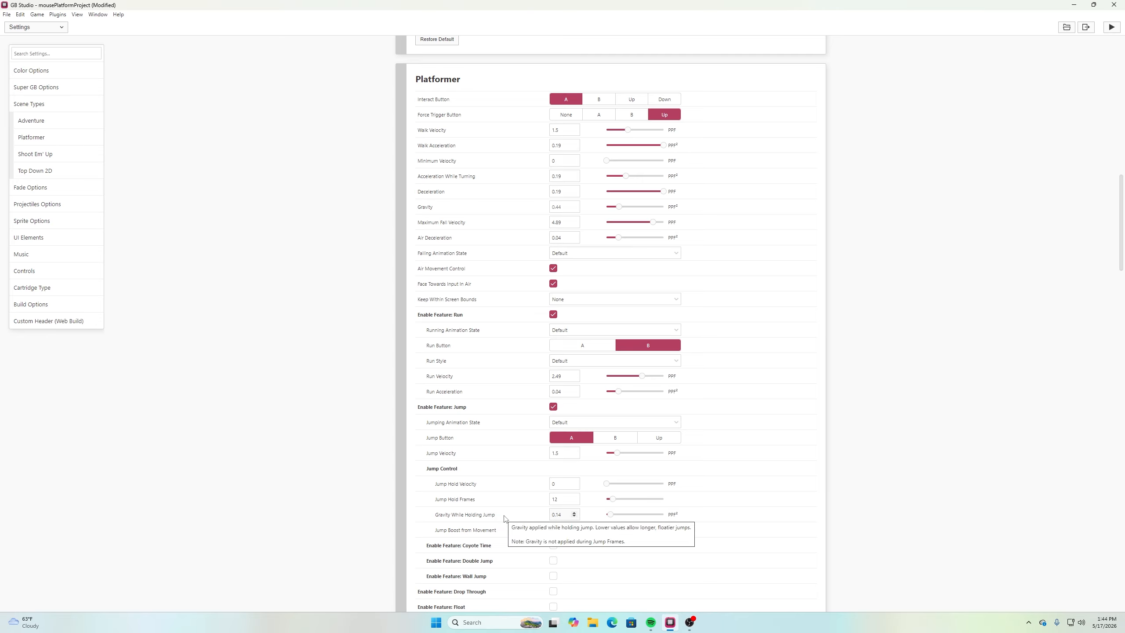
left_click(575, 514)
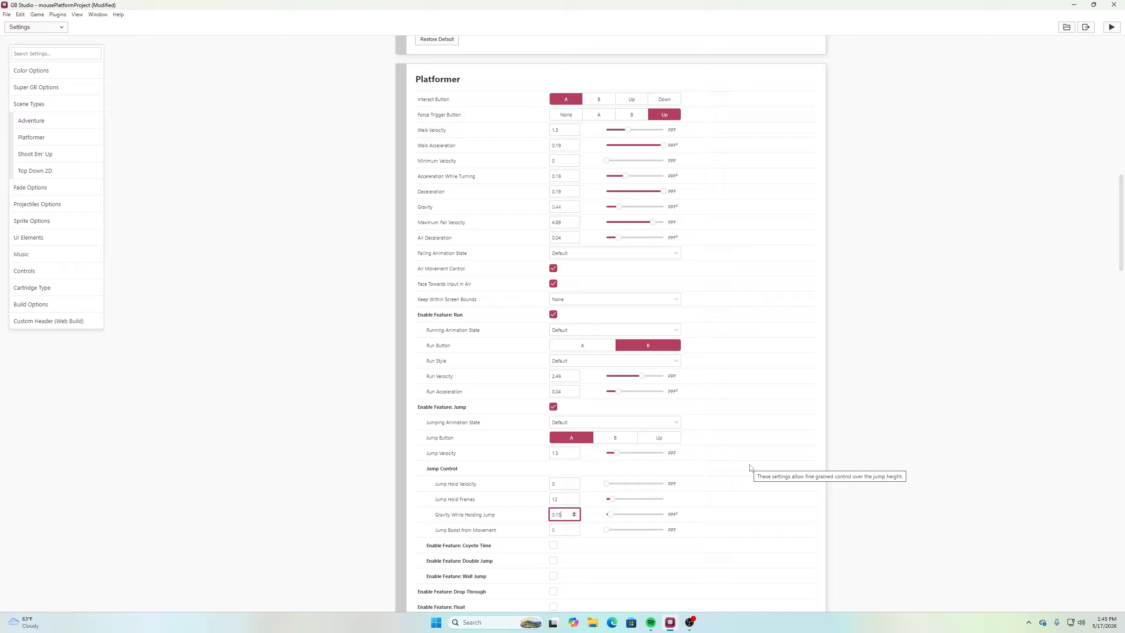
left_click(930, 438)
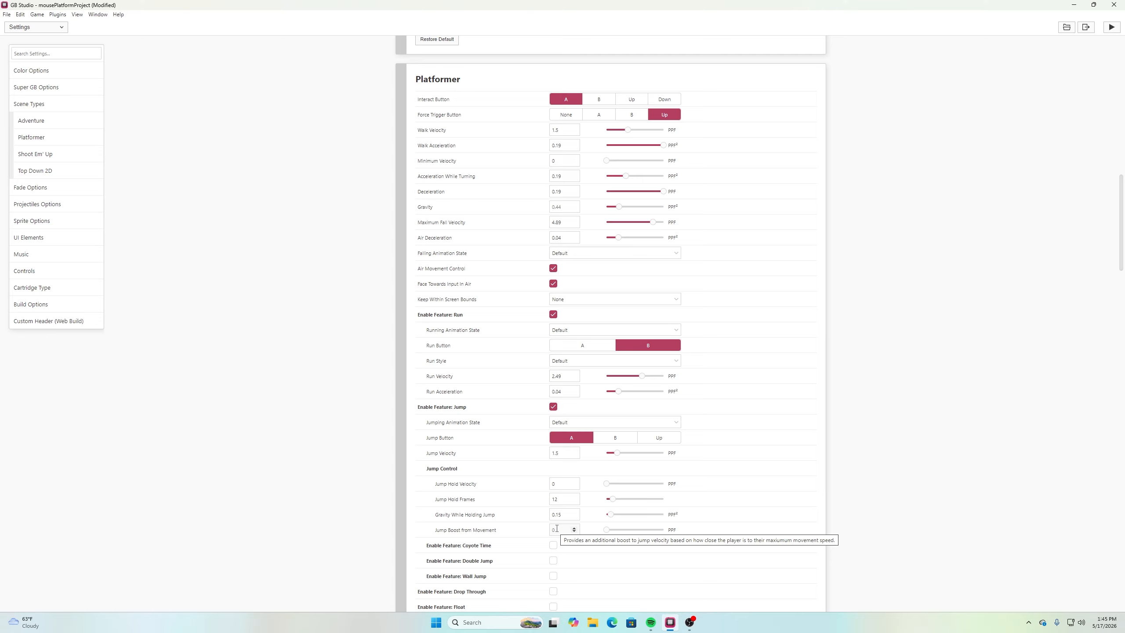
Run the game preview and test the held jump across the first gap between the lower deck and the cabin platform
mouse_move(559, 511)
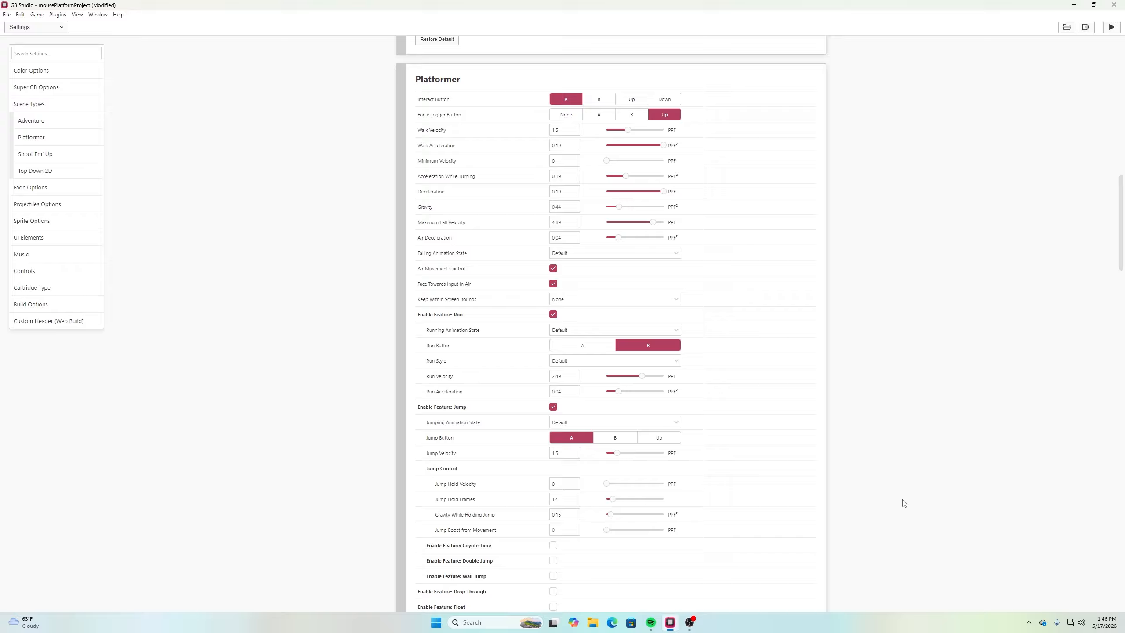
scroll(904, 504, "down", 2)
scroll(905, 504, "up", 1)
left_click(1112, 28)
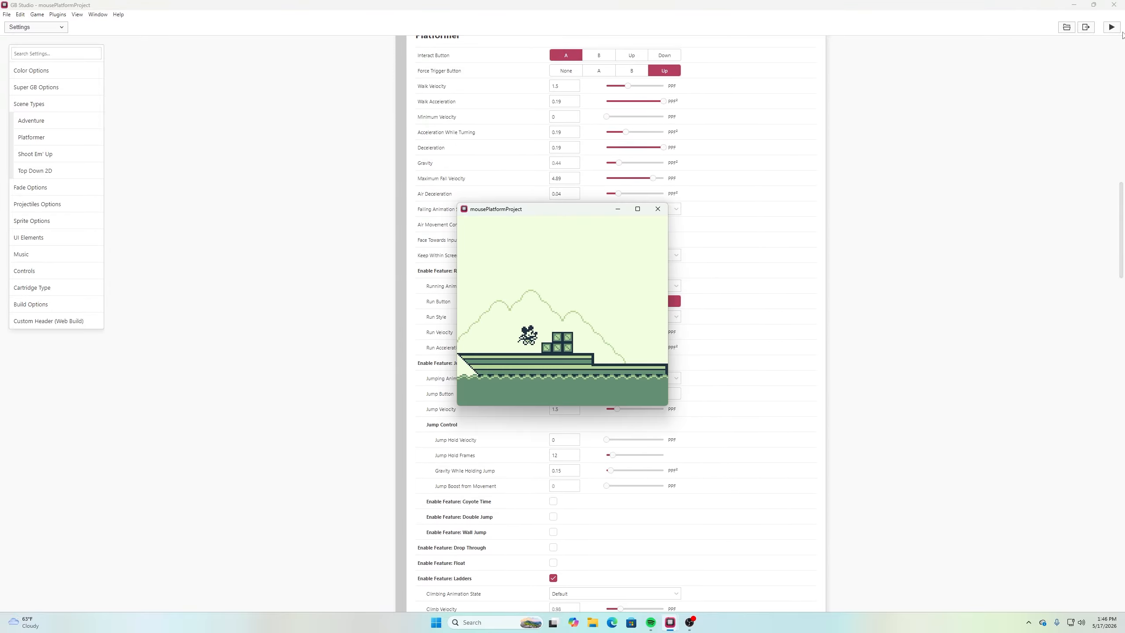
key("Right")
key("Left")
key("Right")
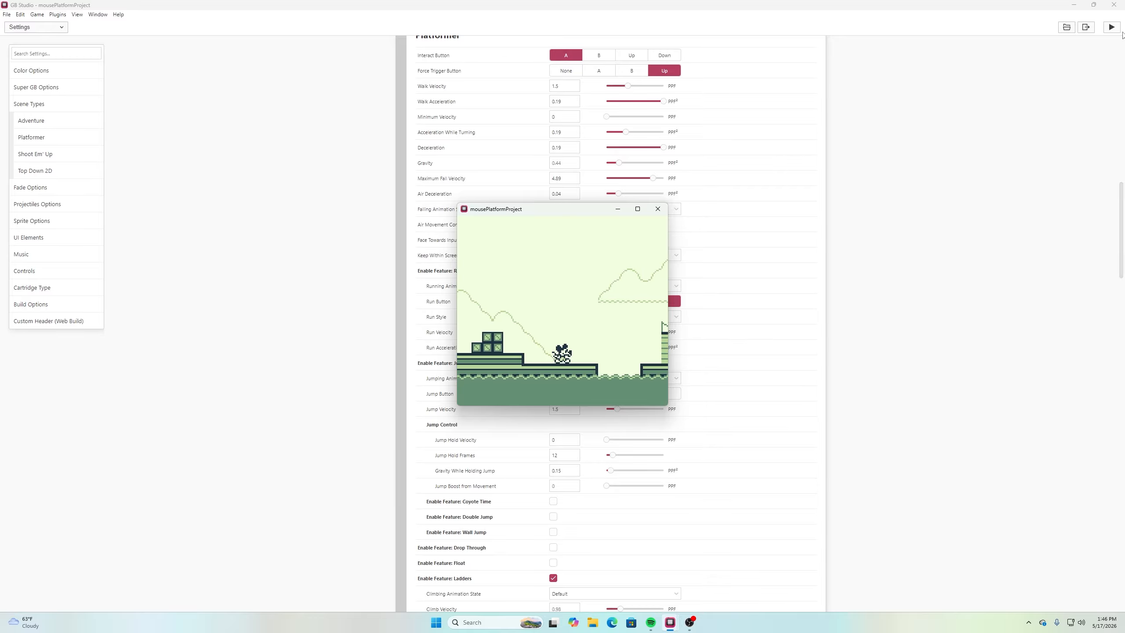
key("z")
key("Left")
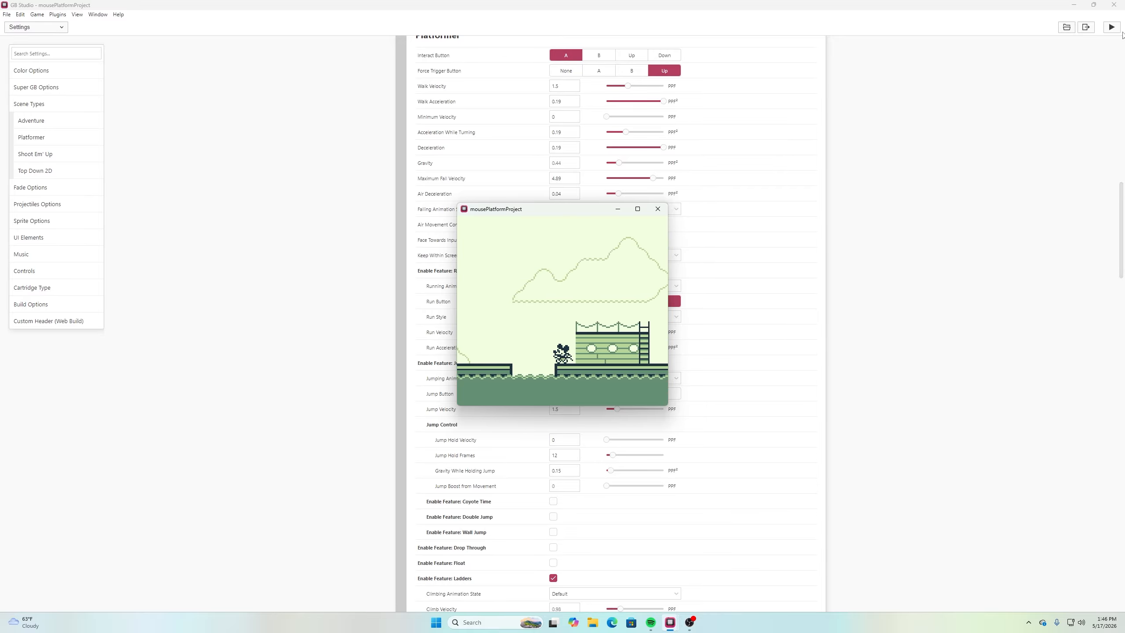
key("z")
key("Right")
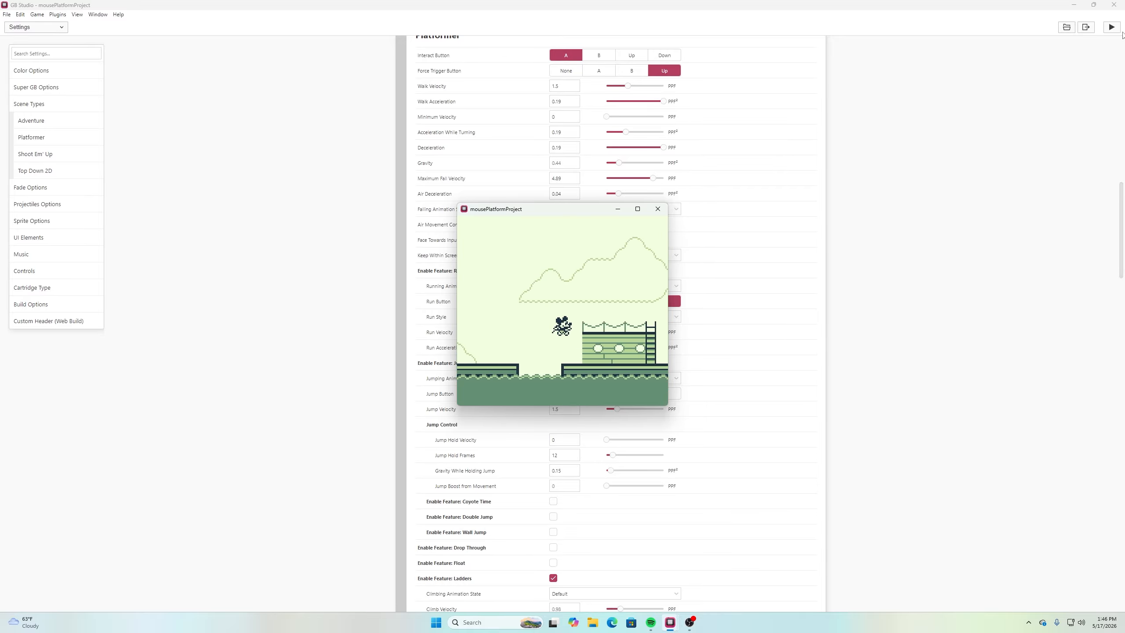
Test jumping back and forth over the first gap, returning to the crates near the start of the deck
key("Left")
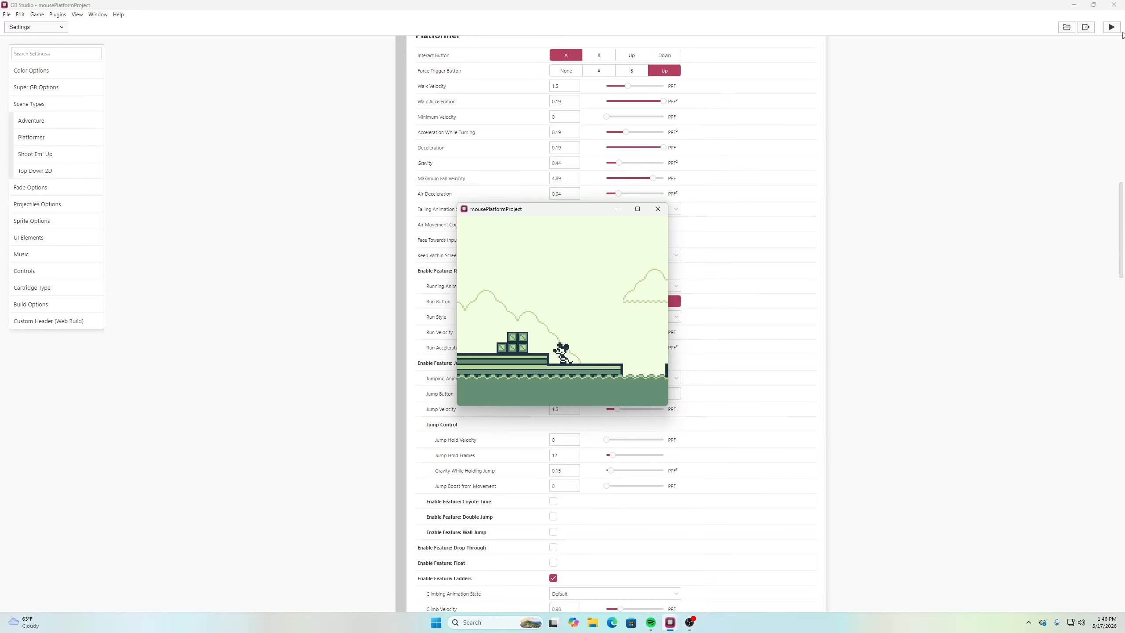
key("Right")
key("z")
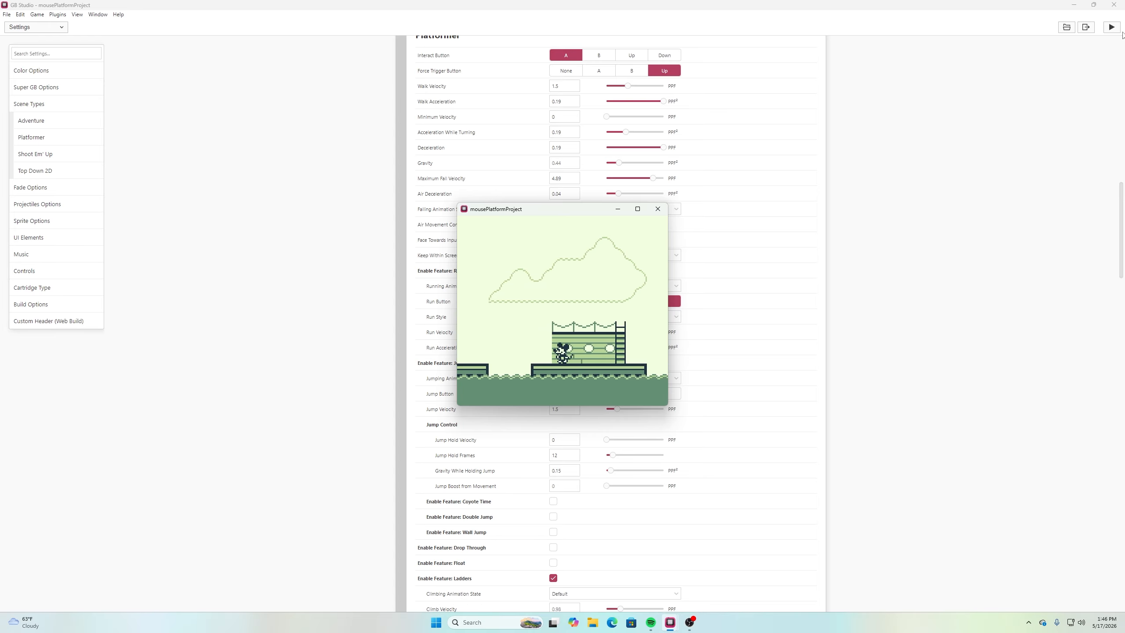
key("Left")
key("Right")
key("z")
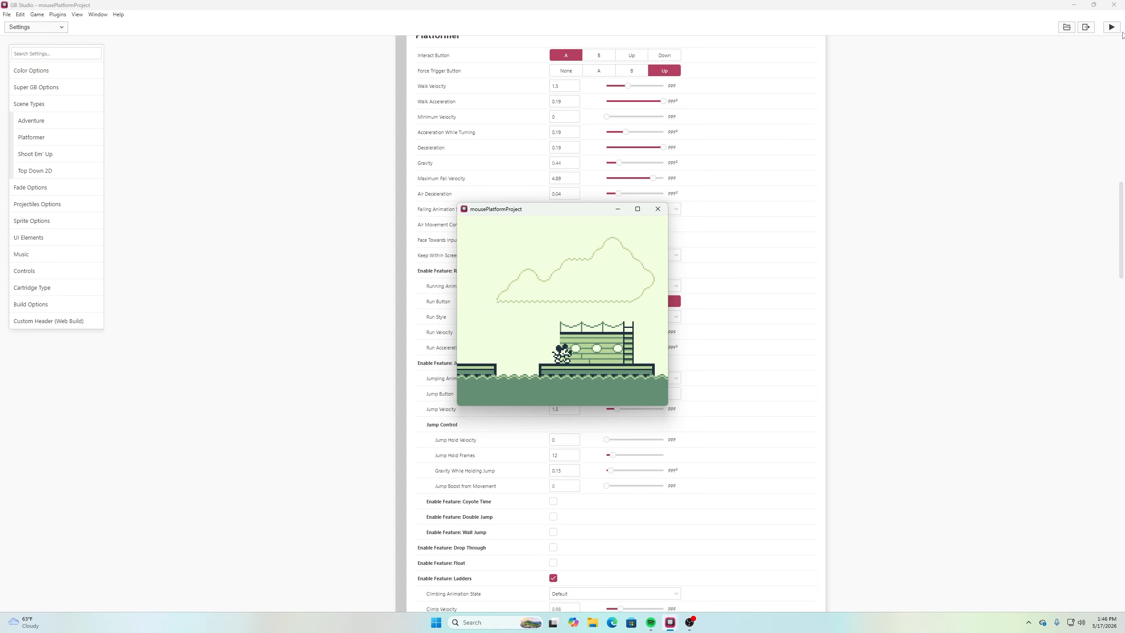
key("Left")
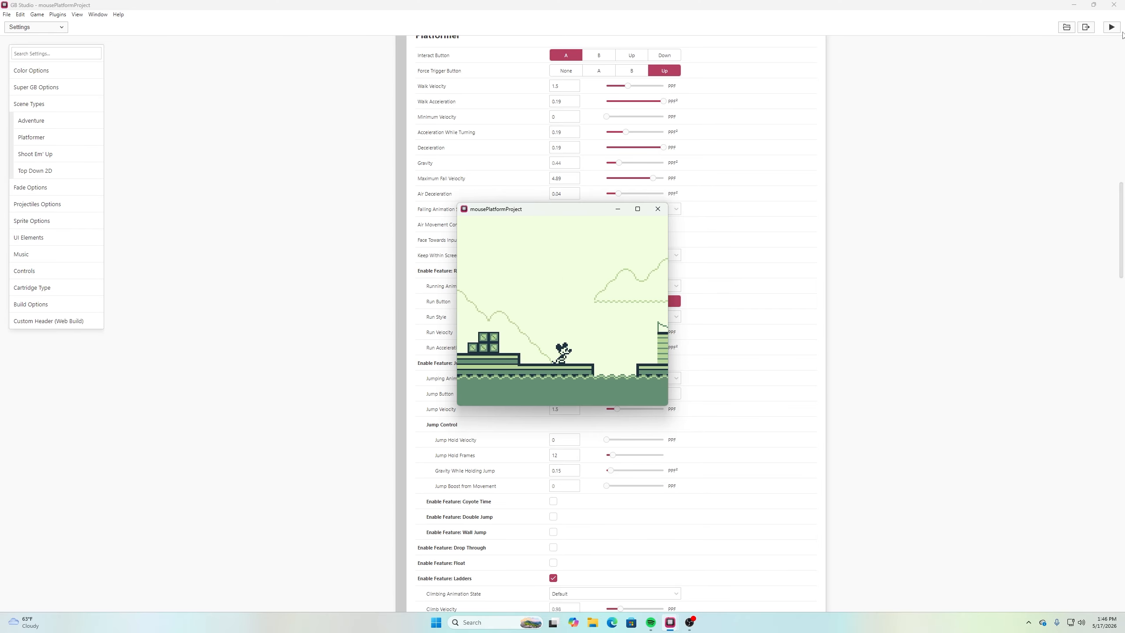
key("Left")
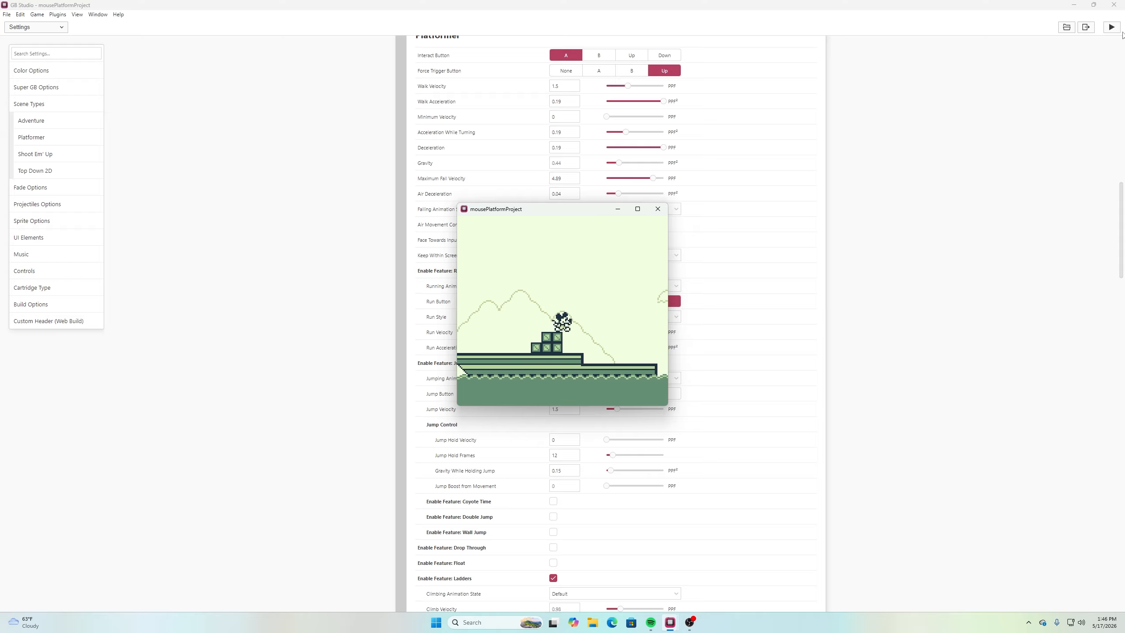
Test jumping from the crates to the cabin and reversing direction above the first gap
key("Right")
key("z")
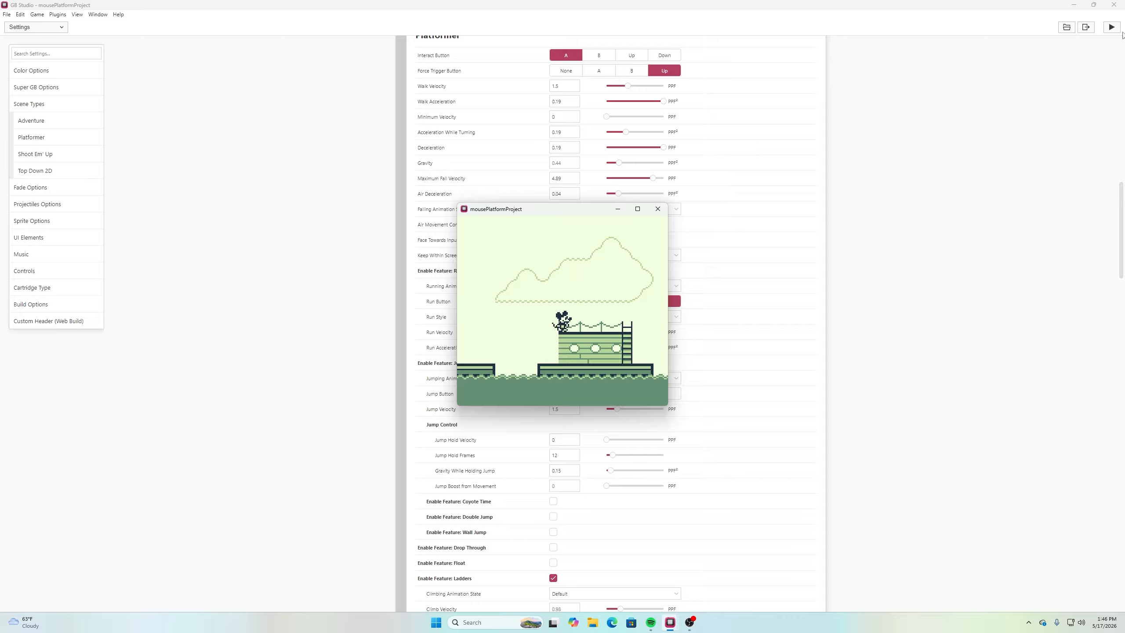
key("Right")
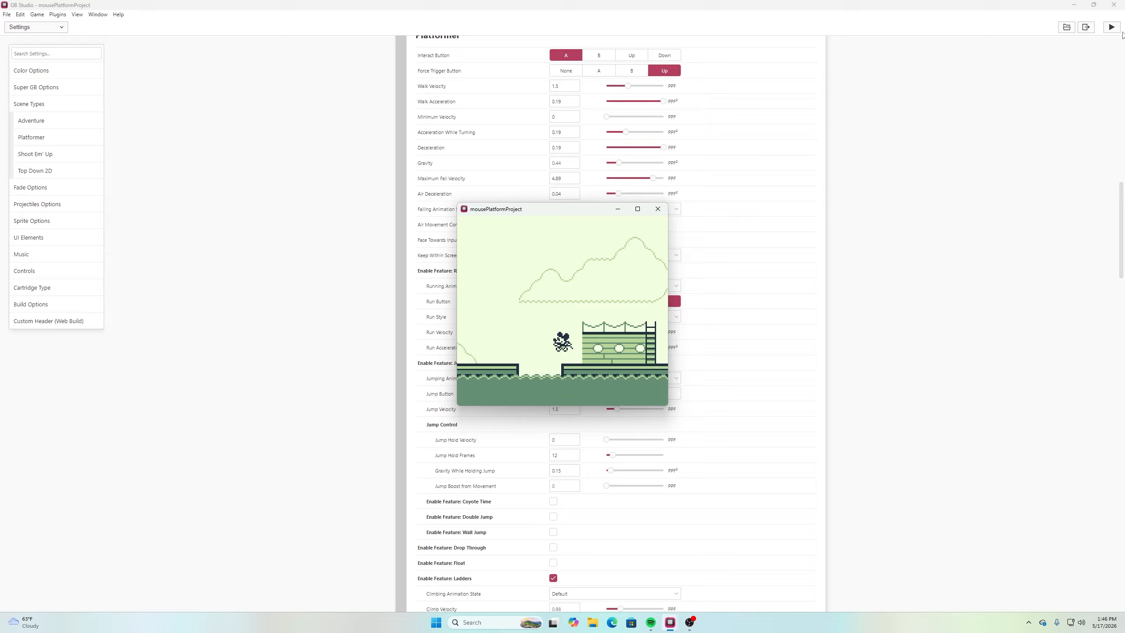
key("Left")
key("z")
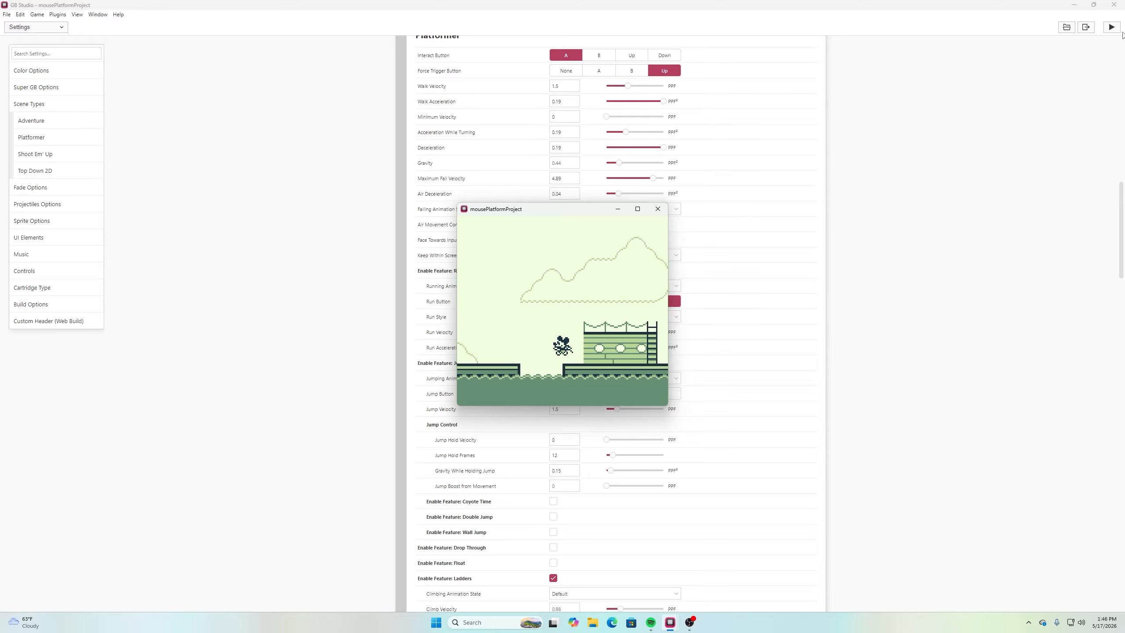
key("Right")
key("z")
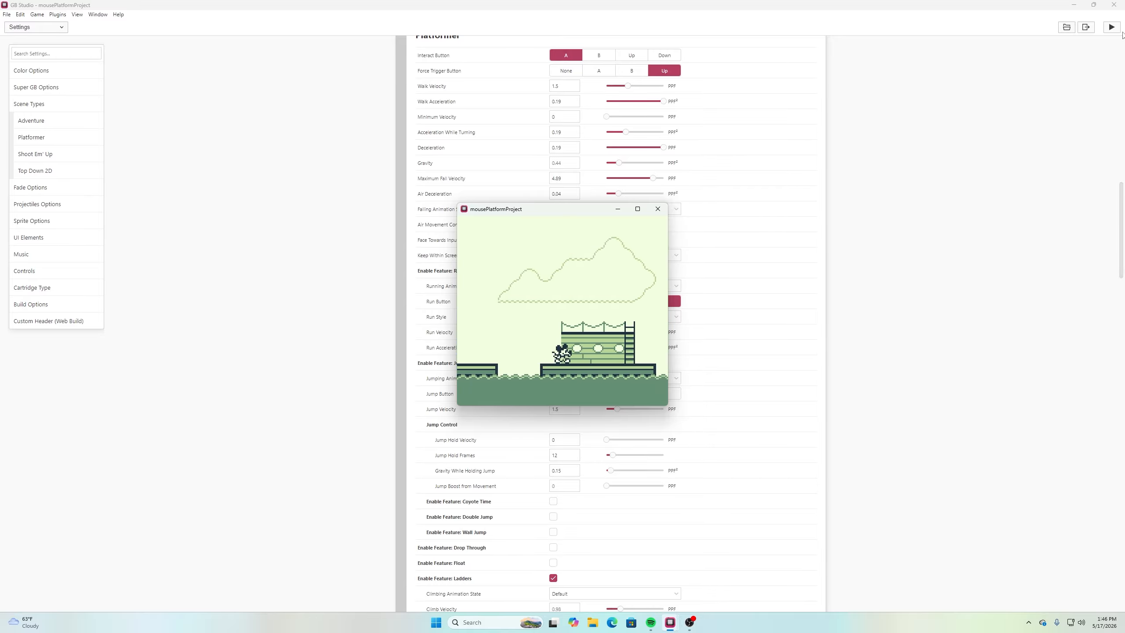
Test one more round trip over the gap between the lower deck and the cabin platform
key("Left")
key("z")
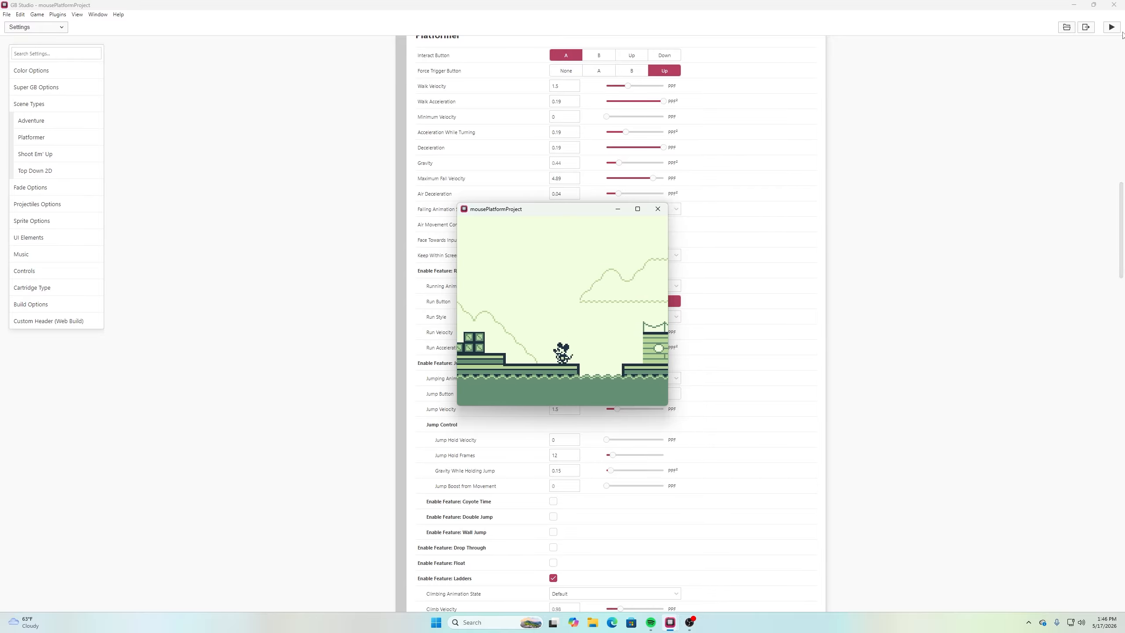
key("Right")
key("z")
key("Right")
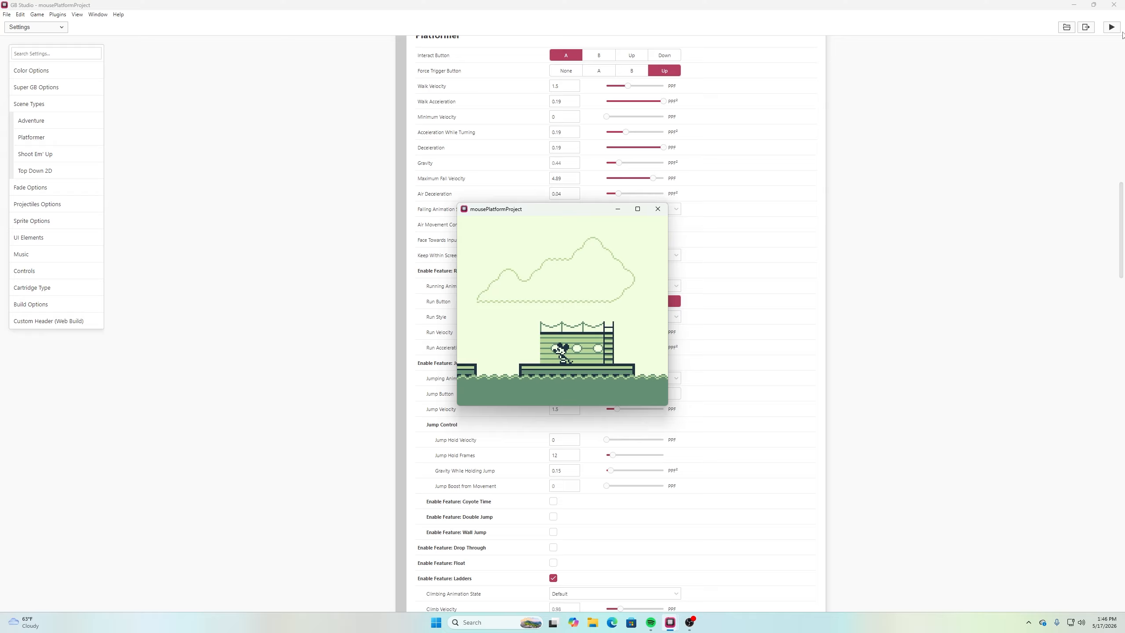
key("Left")
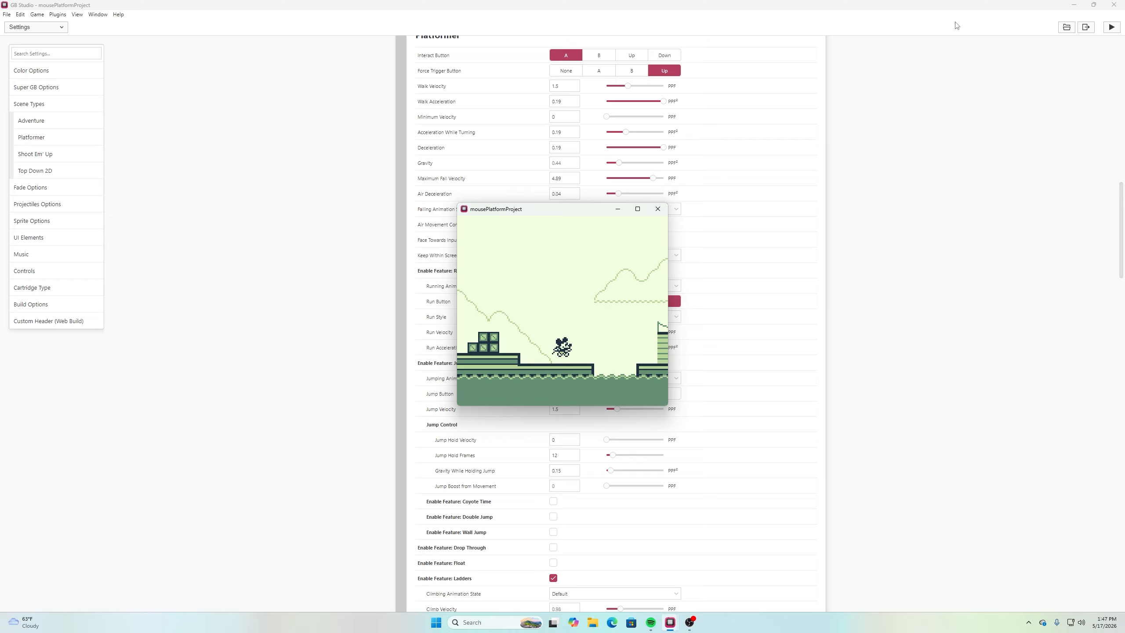
Test repeated jumps with direction changes on the lower deck and from the bow, and leave the game preview
key("z")
key("z")
key("Left")
key("z")
key("Right")
key("z")
key("Left")
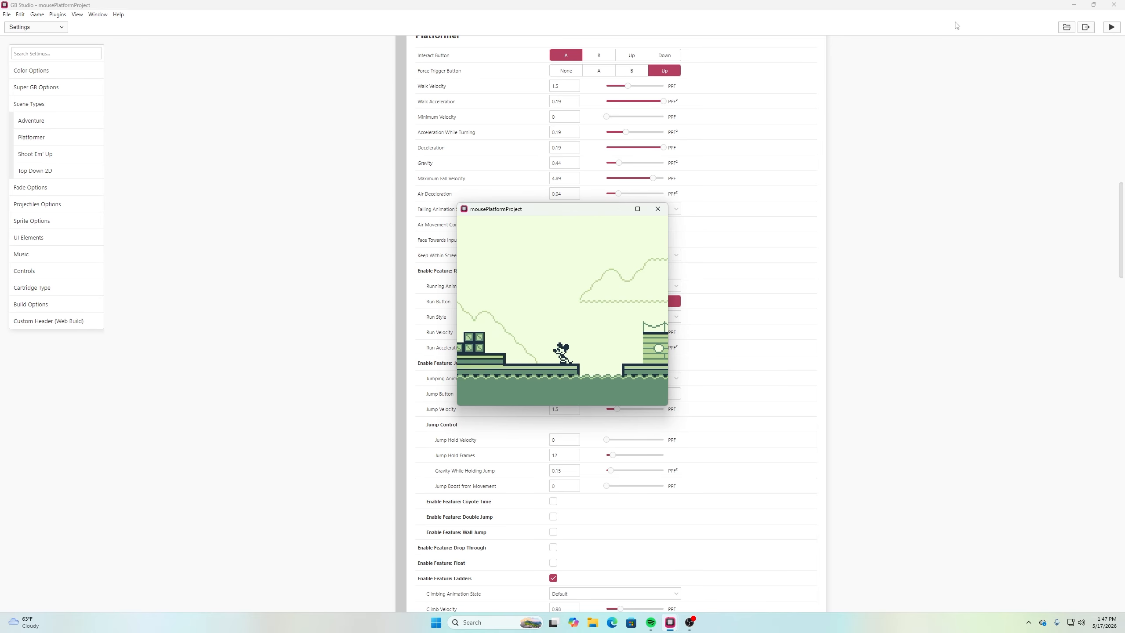
key("Left")
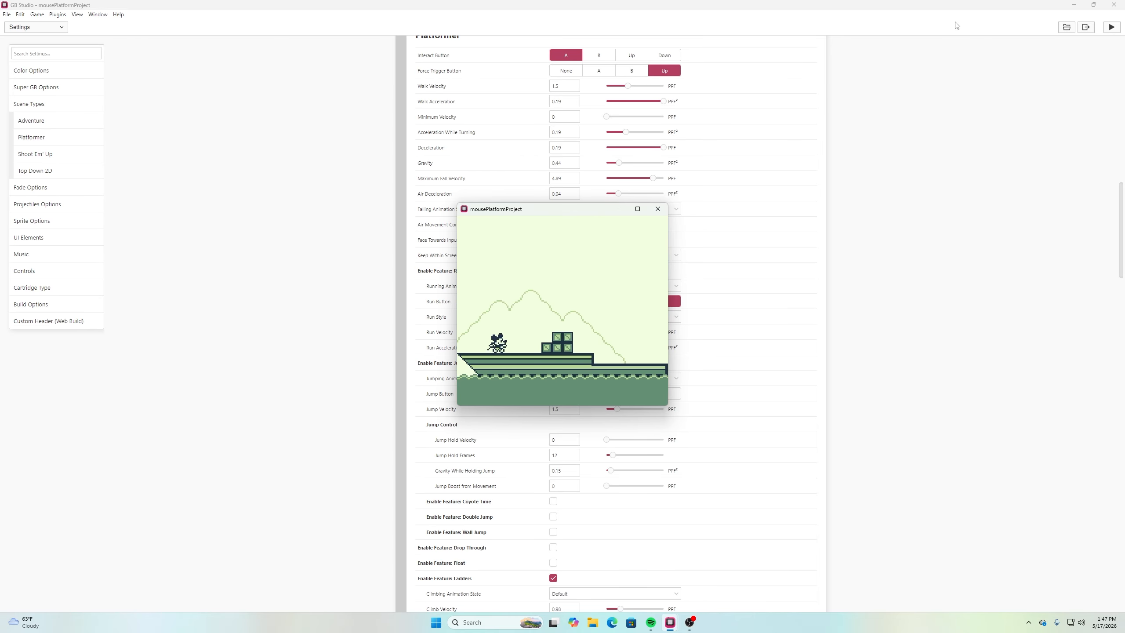
key("Right")
key("z")
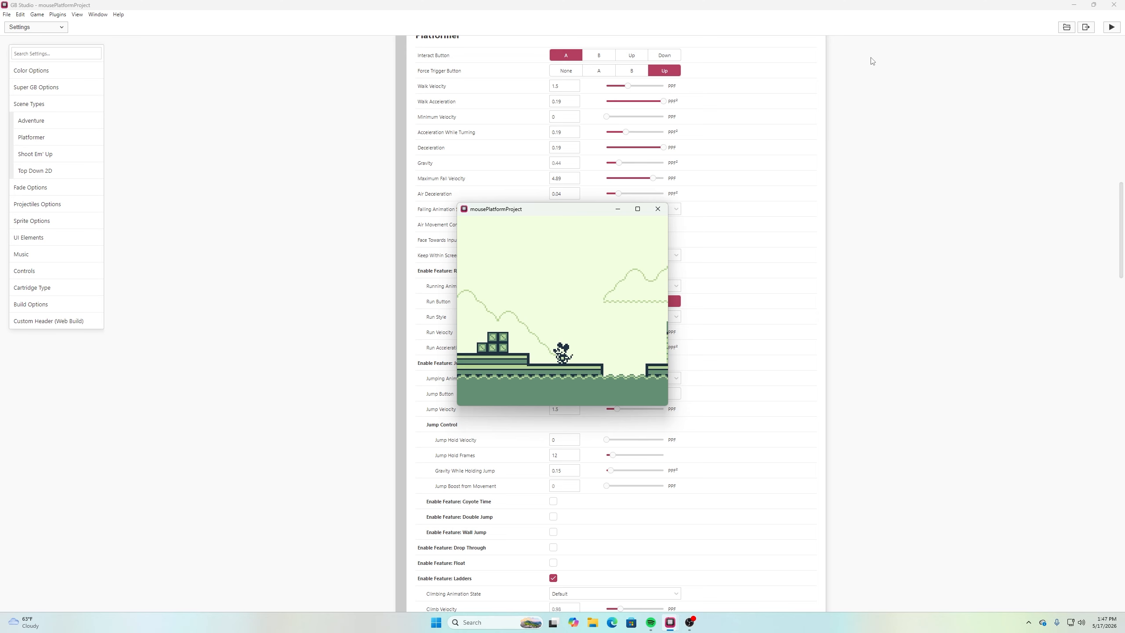
left_click(658, 209)
Set the Platformer Gravity to 0.5
scroll(494, 282, "up", 3)
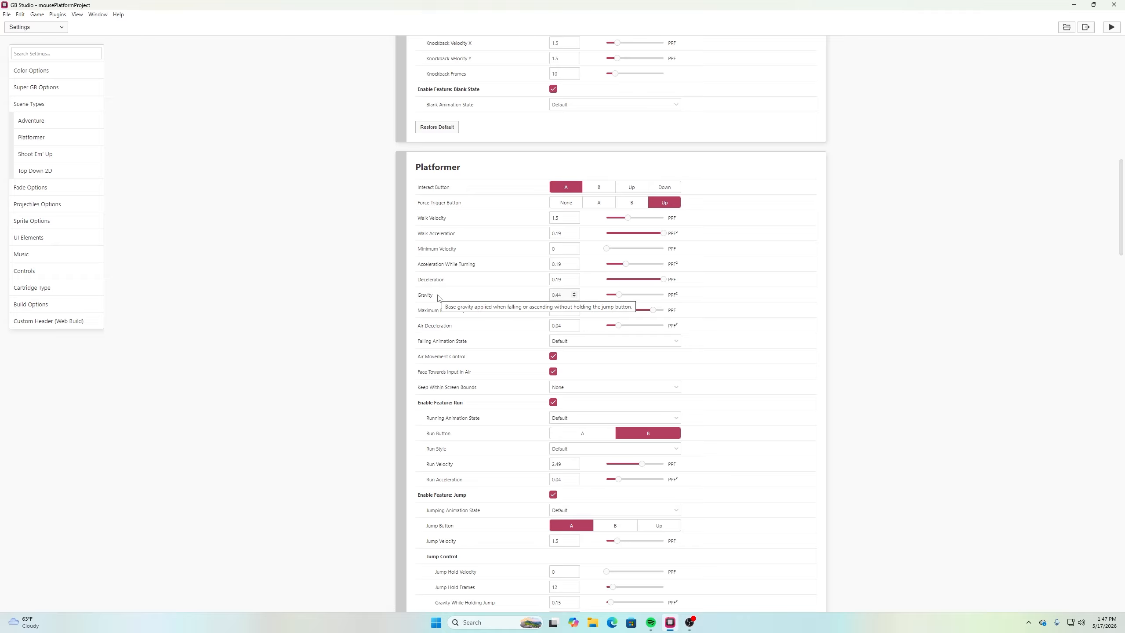
left_click(567, 295)
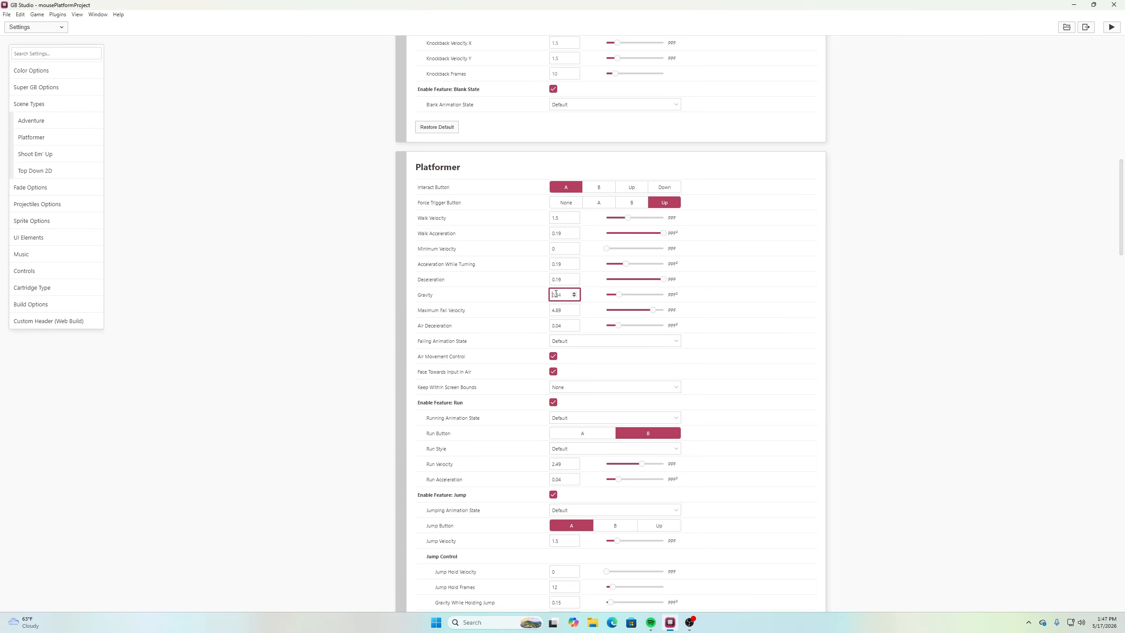
type("0.5")
left_click(947, 299)
Run the game preview and test repeated jumps at the start of the deck with the new gravity
left_click(1112, 28)
key("z")
key("z")
key("z")
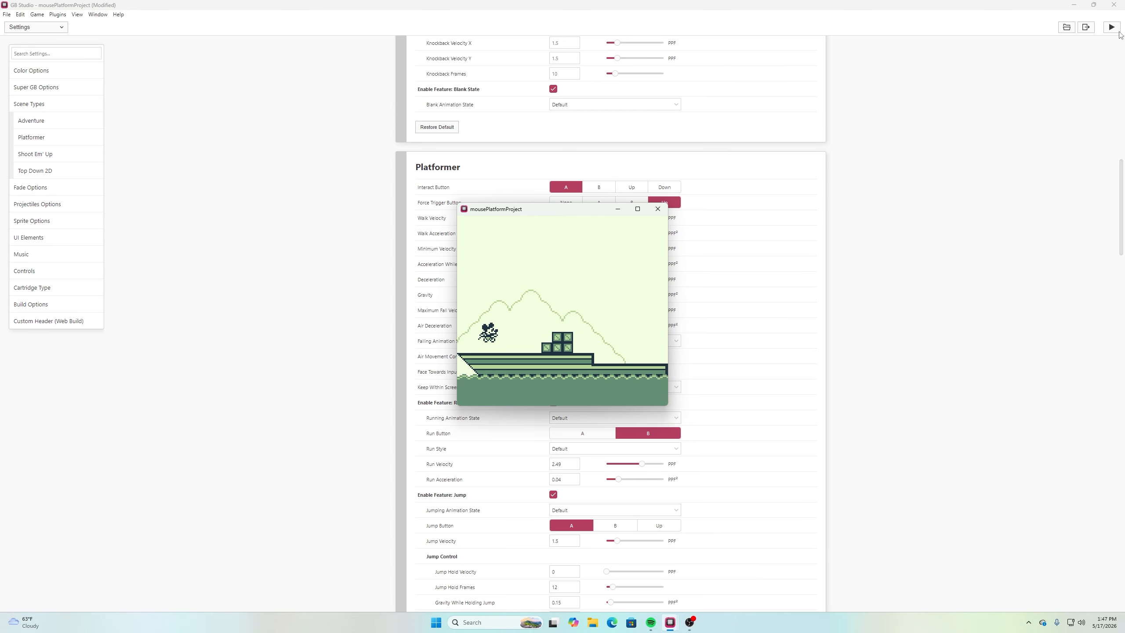
key("z")
Test running and jumping from the bow over the first gap onto the cabin platform
key("z")
key("z")
key("Right")
key("z")
key("z")
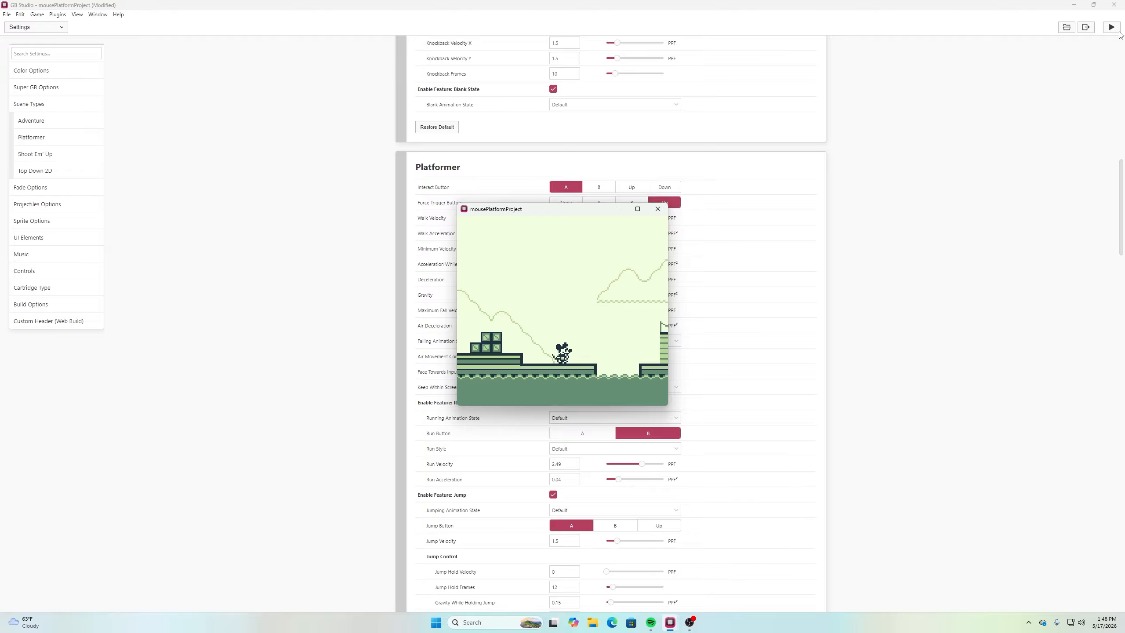
key("Right")
key("z")
key("Right")
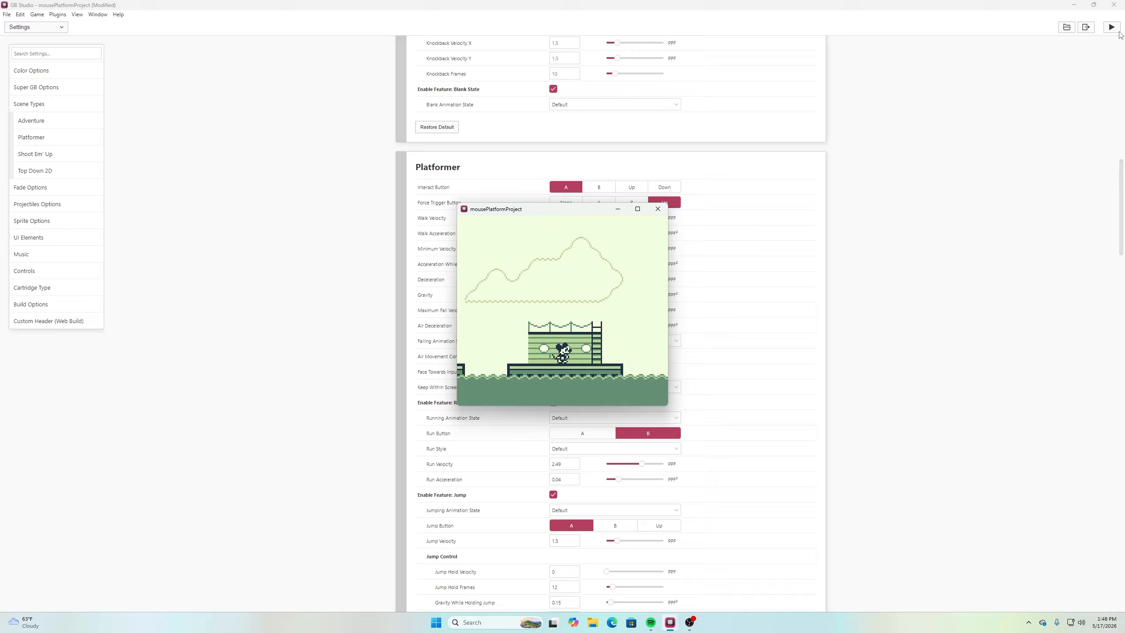
key("Left")
key("Right")
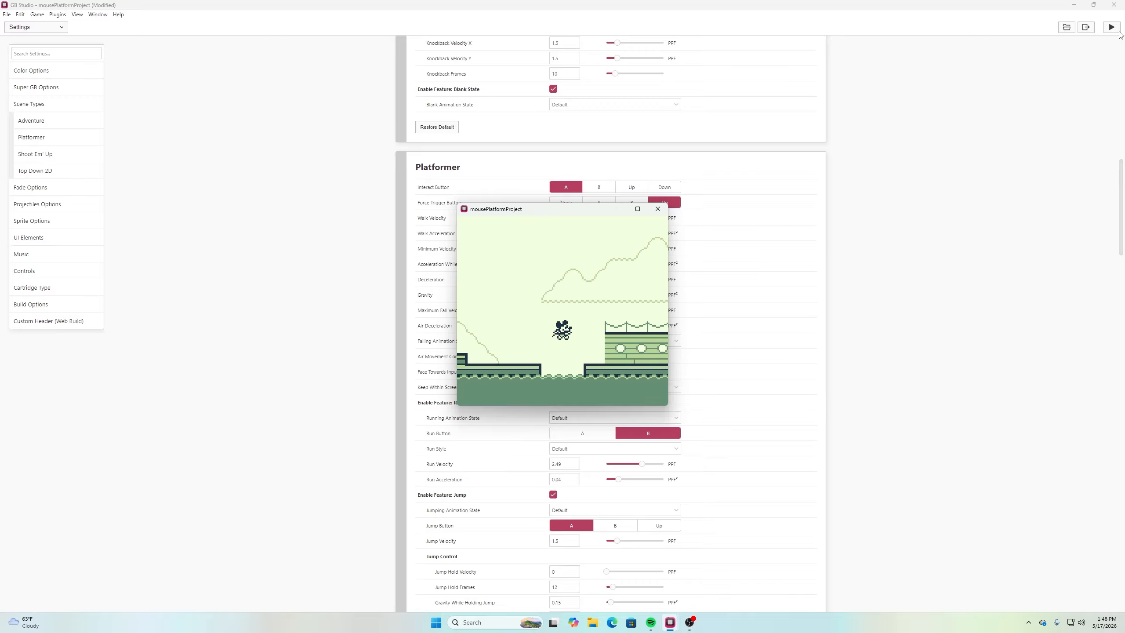
Test jumping in both directions over the gap beside the cabin platform, and leave the game preview
key("z")
key("Left")
key("z")
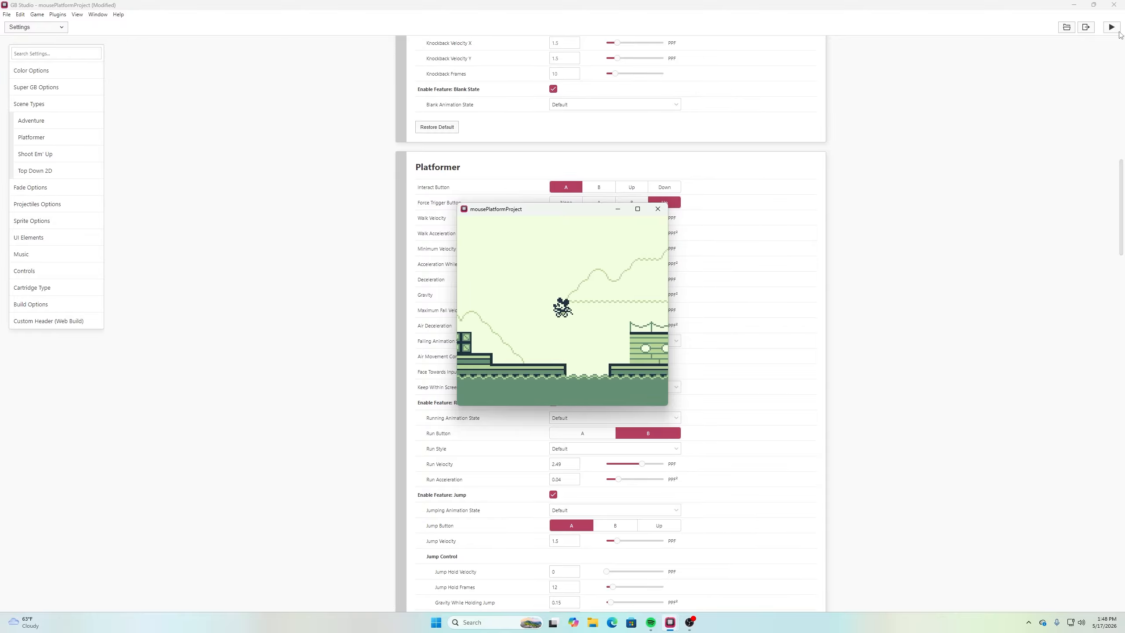
key("Right")
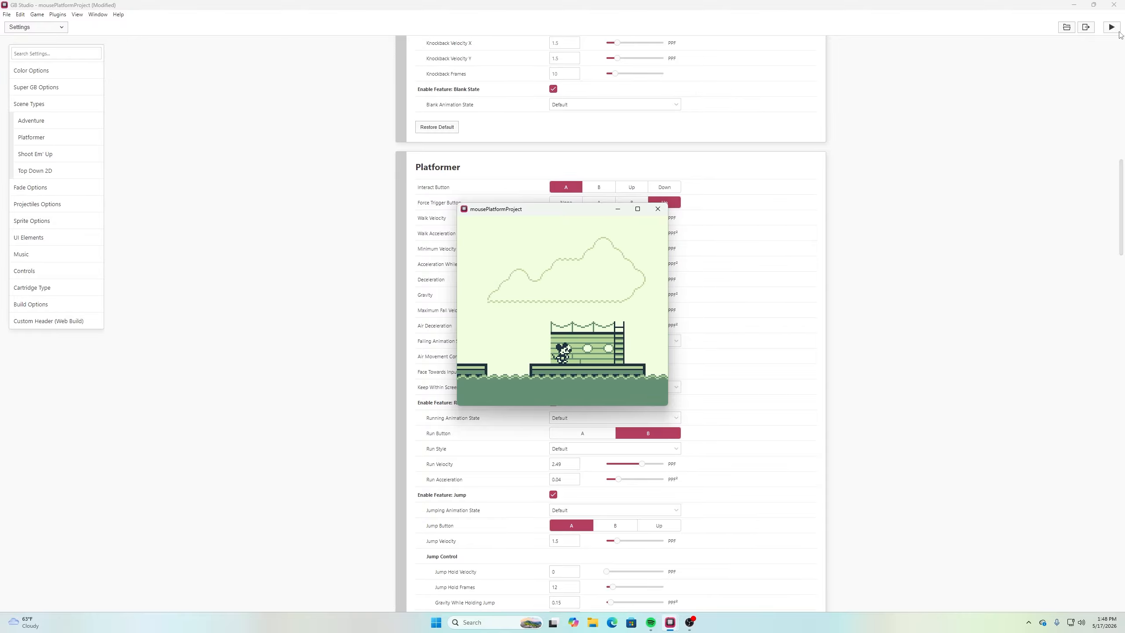
key("Right")
key("z")
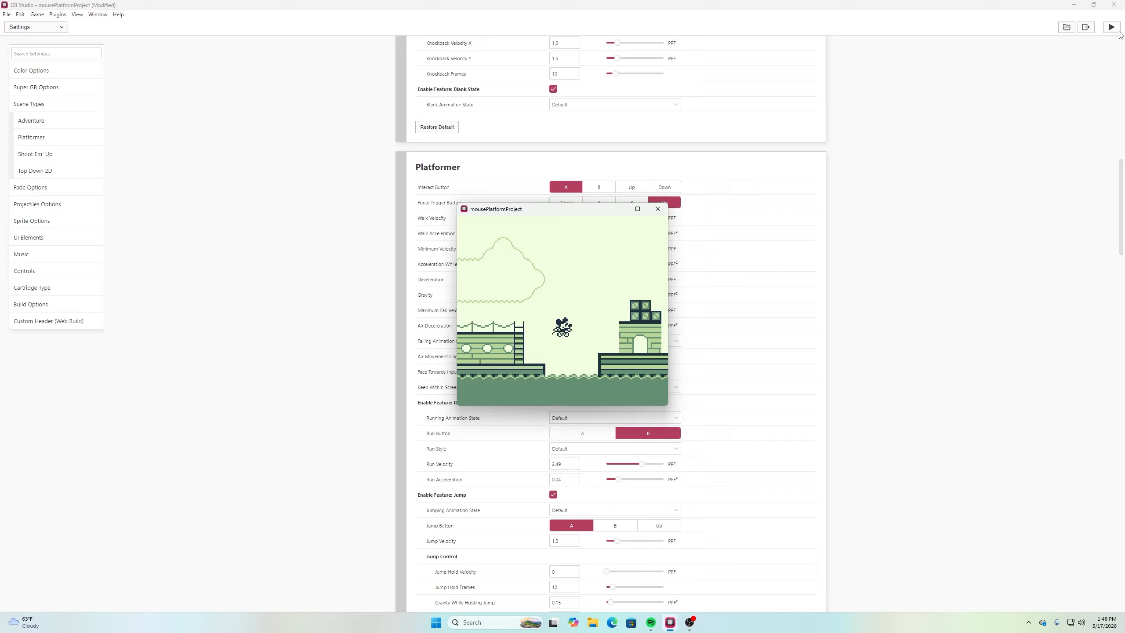
left_click(658, 209)
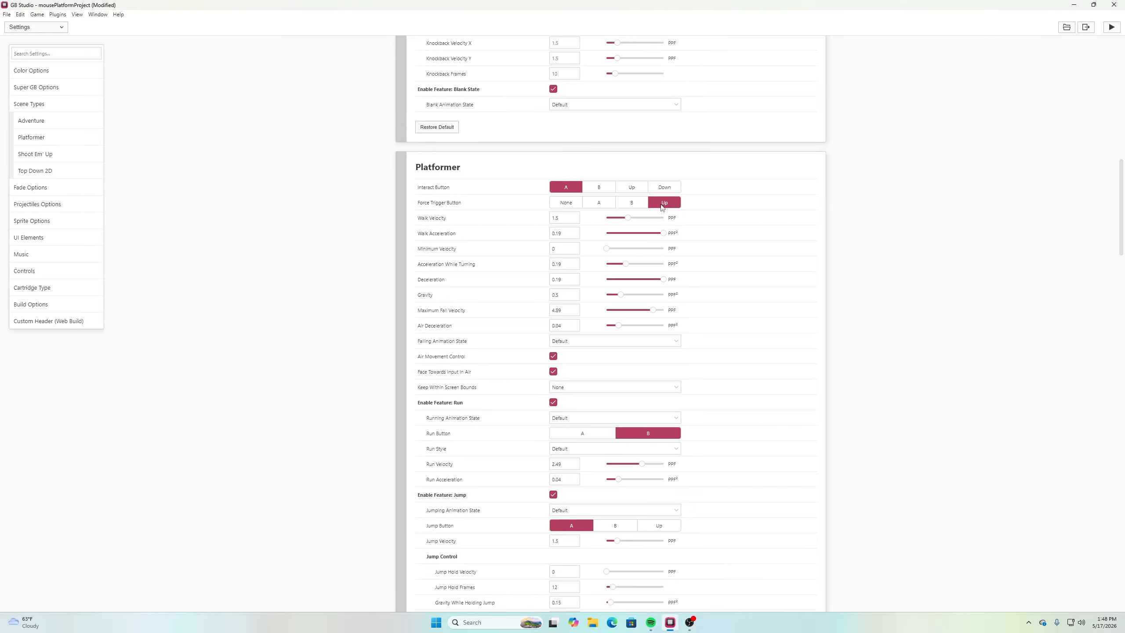
Set the Platformer Gravity to 0.6 and playtest jumping from the bow to the cabin platform
left_click(574, 292)
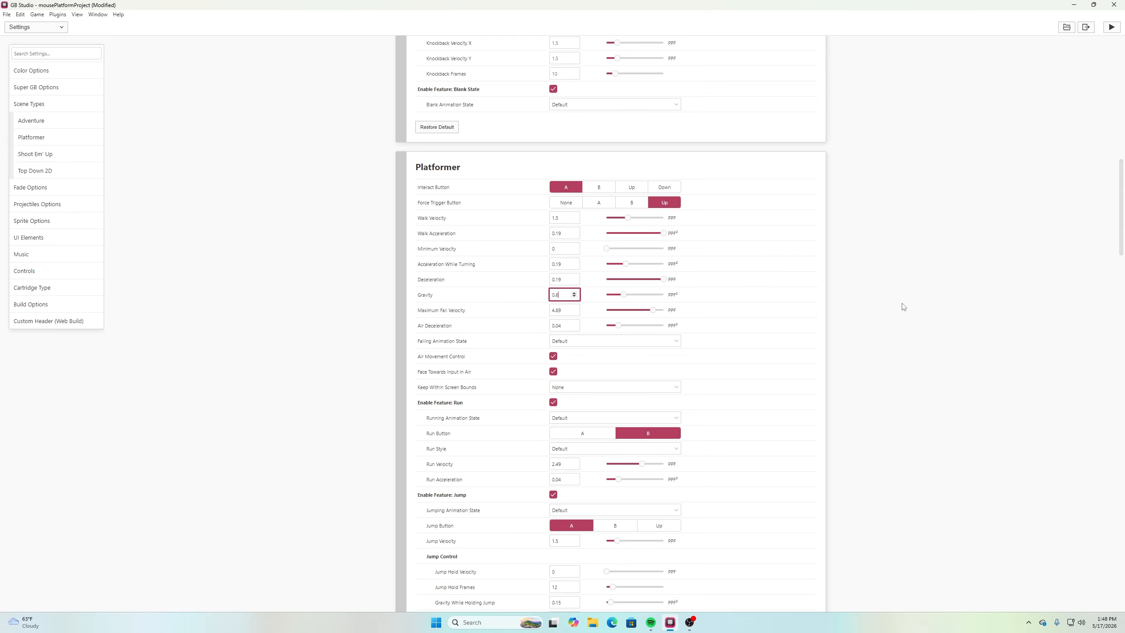
left_click(1112, 28)
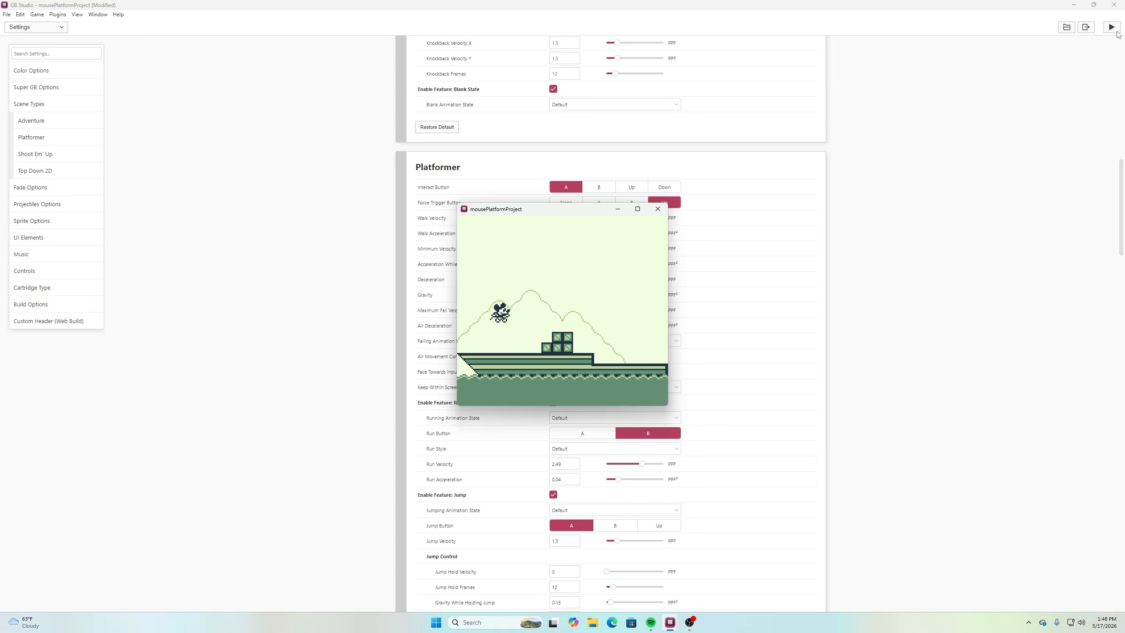
key("Left")
key("Right")
key("z")
key("Right")
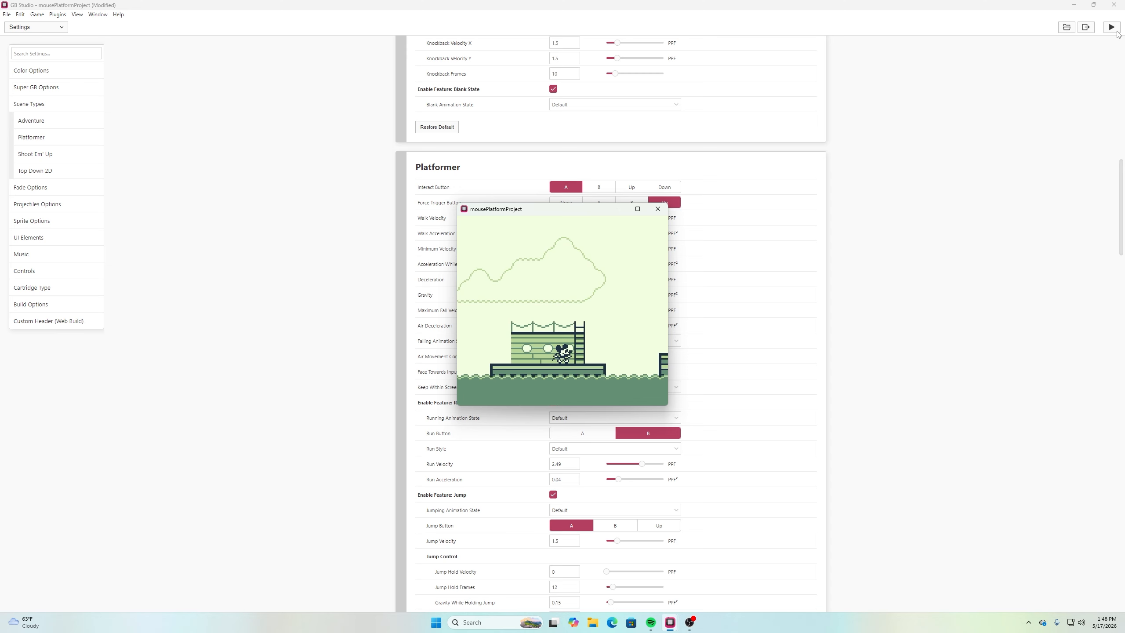
Test jumps with direction changes from the cabin platform, at the bow and along the lower deck
key("z")
key("Left")
key("Right")
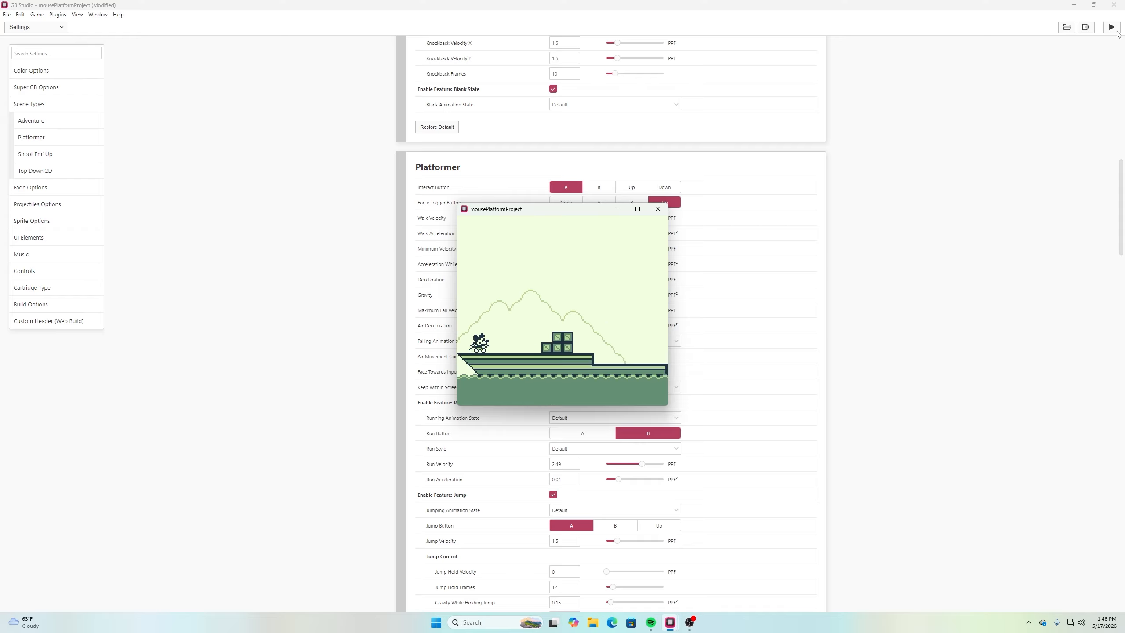
key("z")
key("z")
key("z")
key("Right")
key("z")
key("Right")
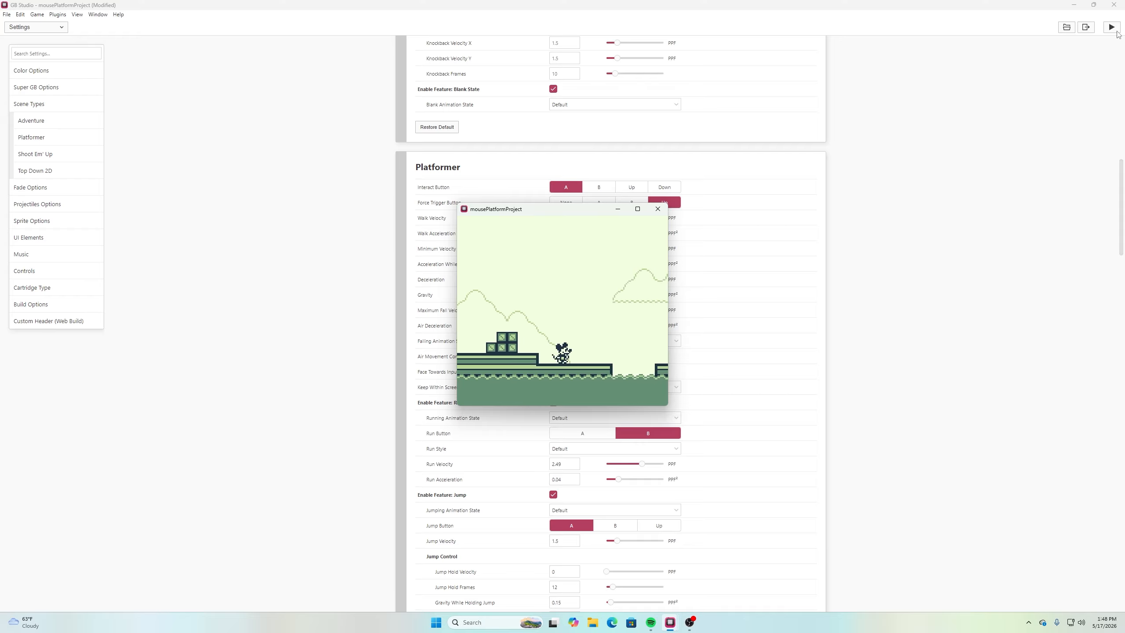
Test repeated jumps on the lower deck and reversing direction in mid-air over the first gap
key("z")
key("z")
key("z")
key("z")
key("Right")
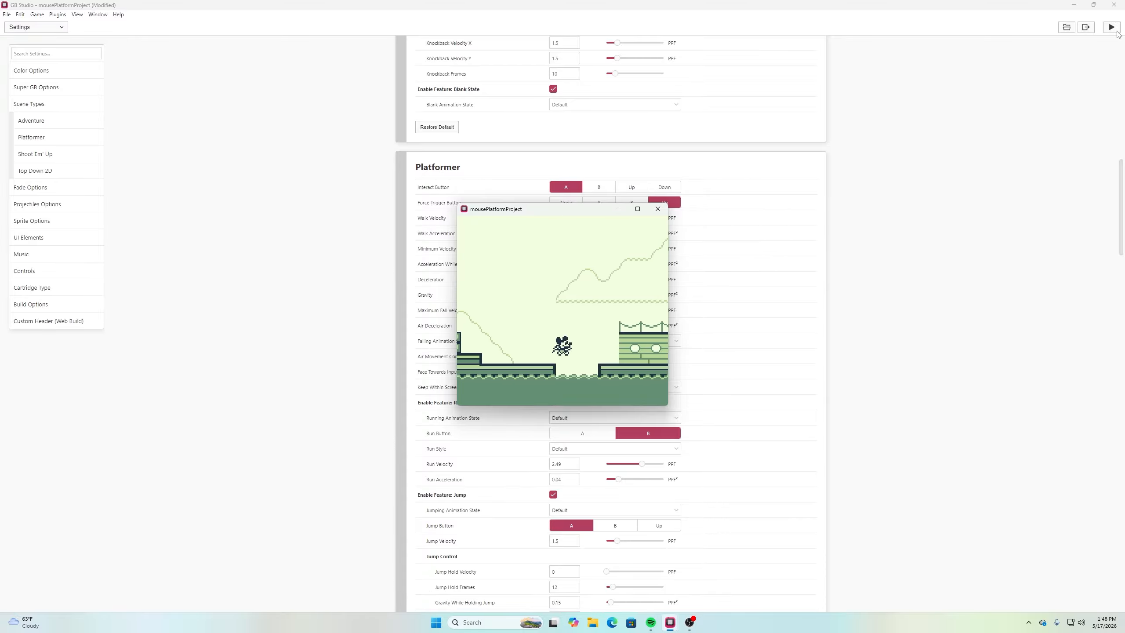
key("Left")
Test jumping to the cabin platform and back to the lower deck, and leave the game preview
key("z")
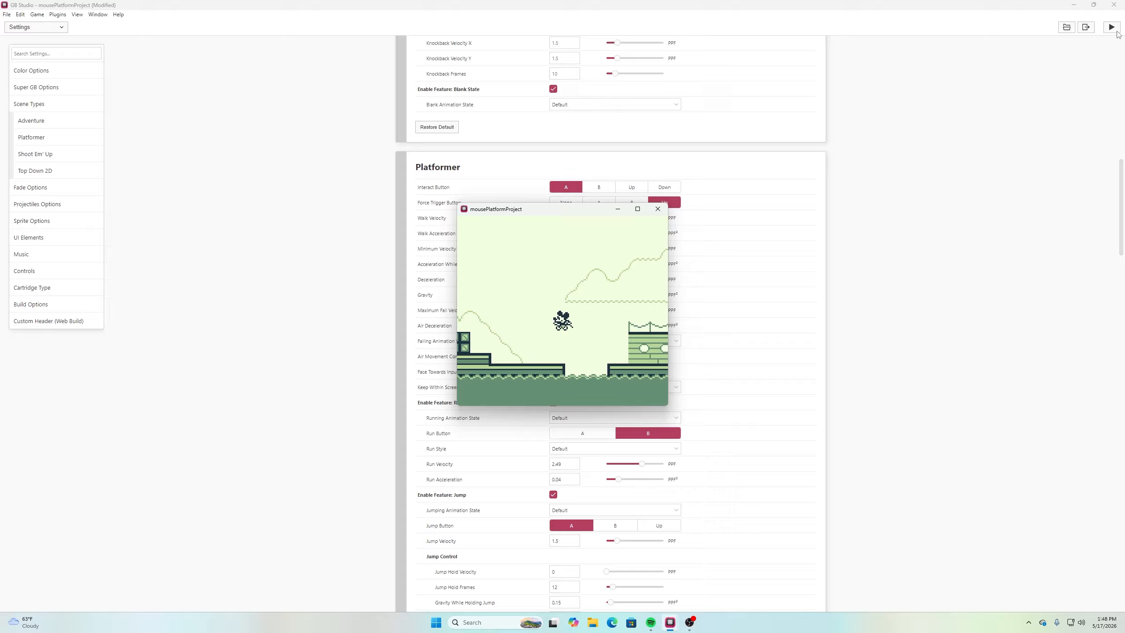
key("Right")
key("z")
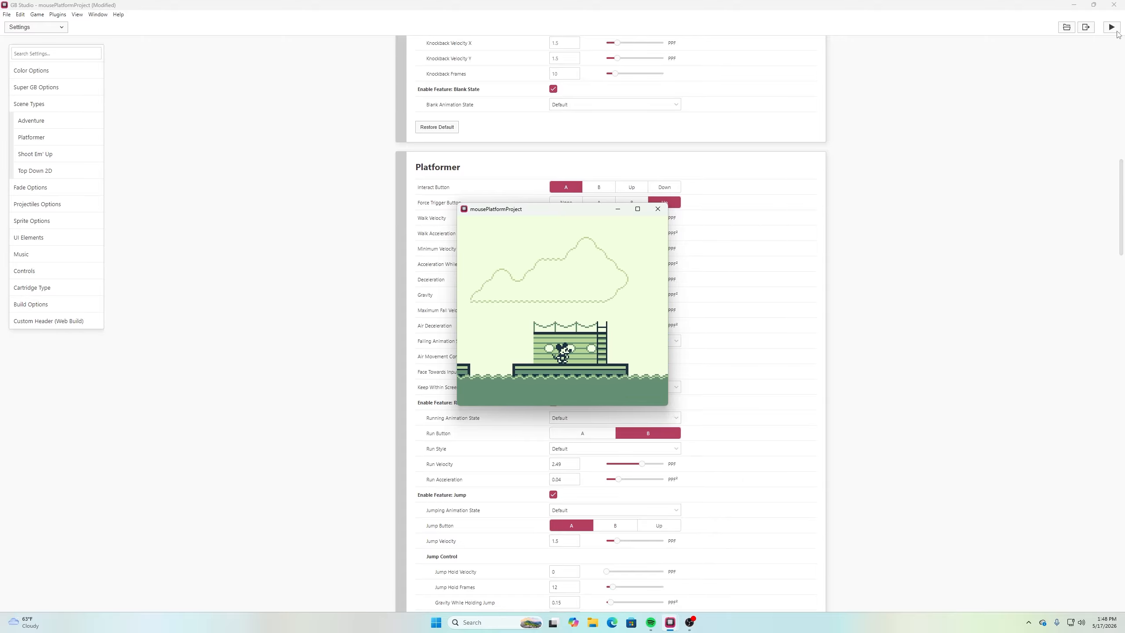
key("z")
key("Left")
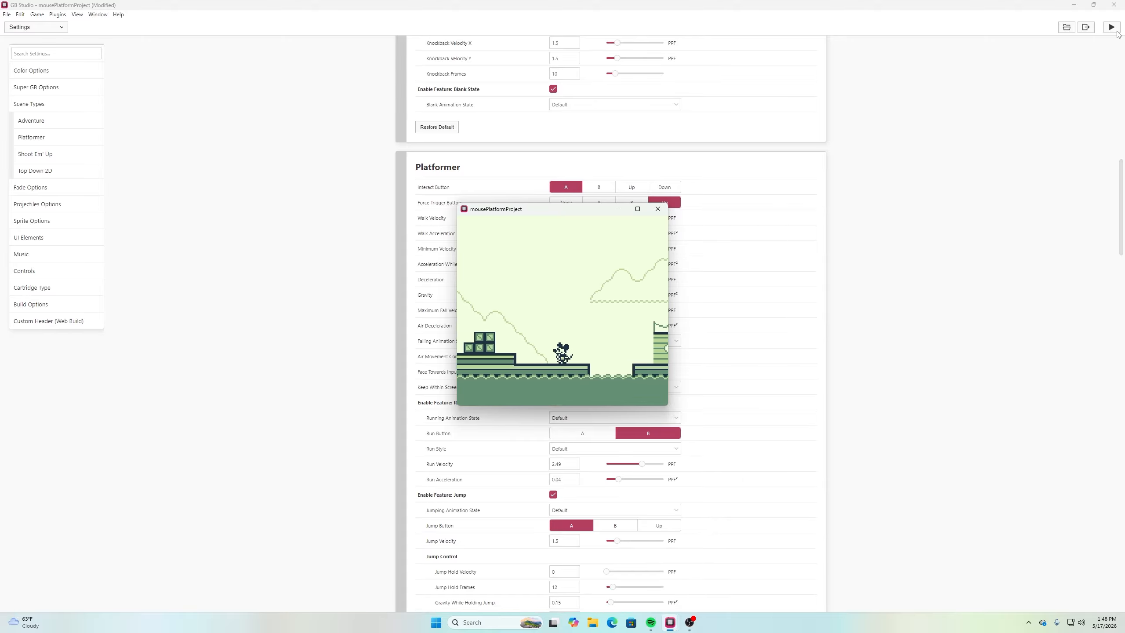
key("Right")
key("Left")
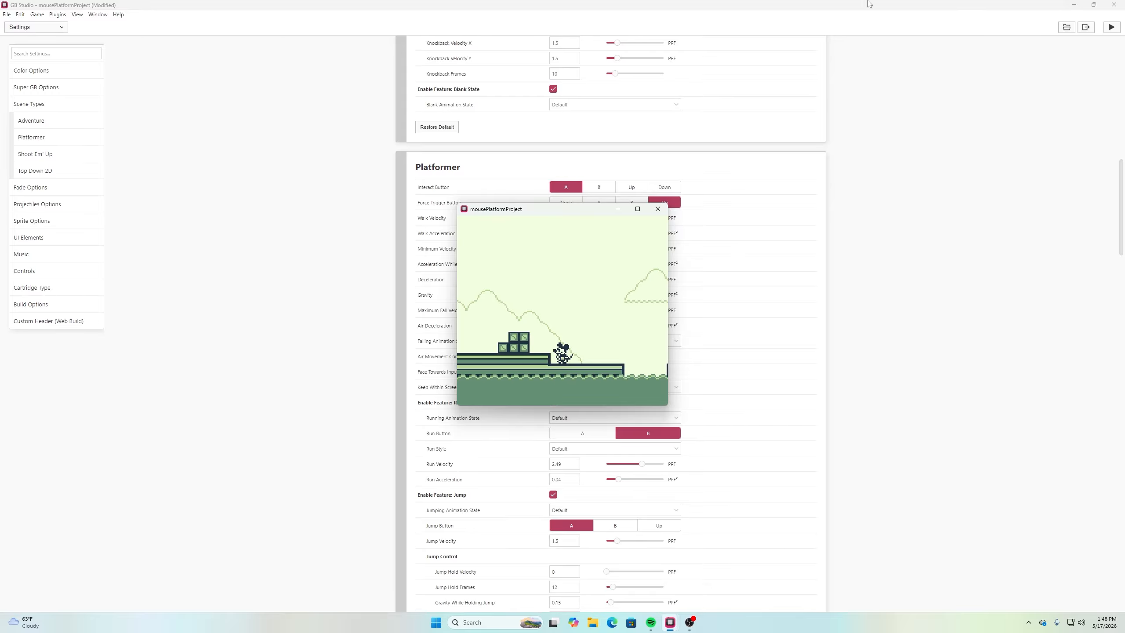
left_click(658, 212)
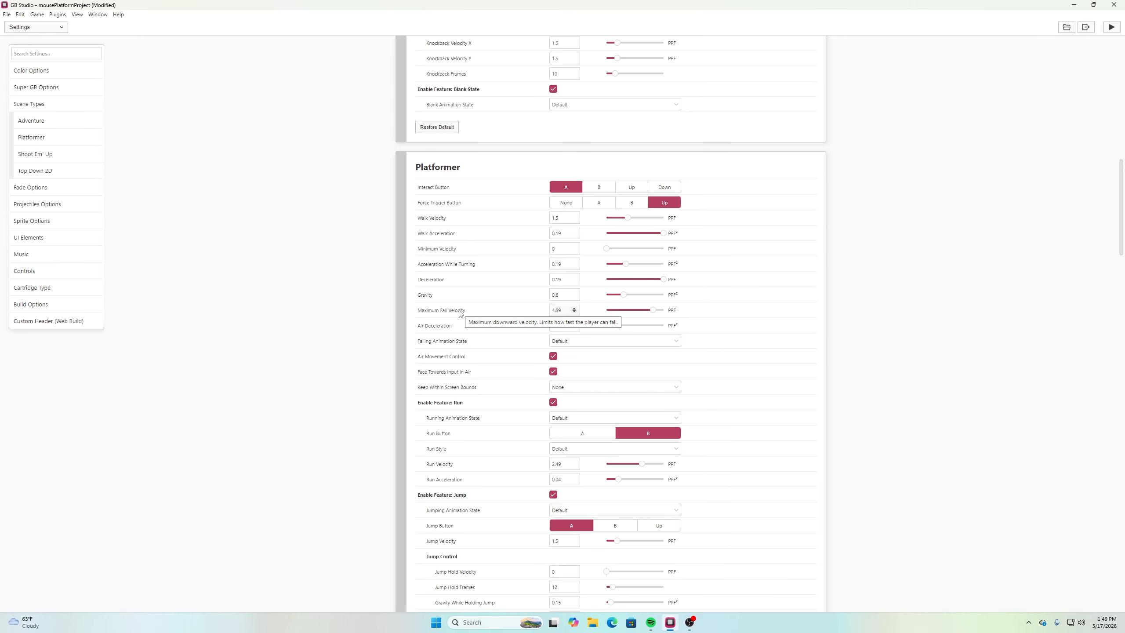
Set the Platformer Maximum Fall Velocity to 4 and the Air Deceleration to 0.19
left_click(574, 312)
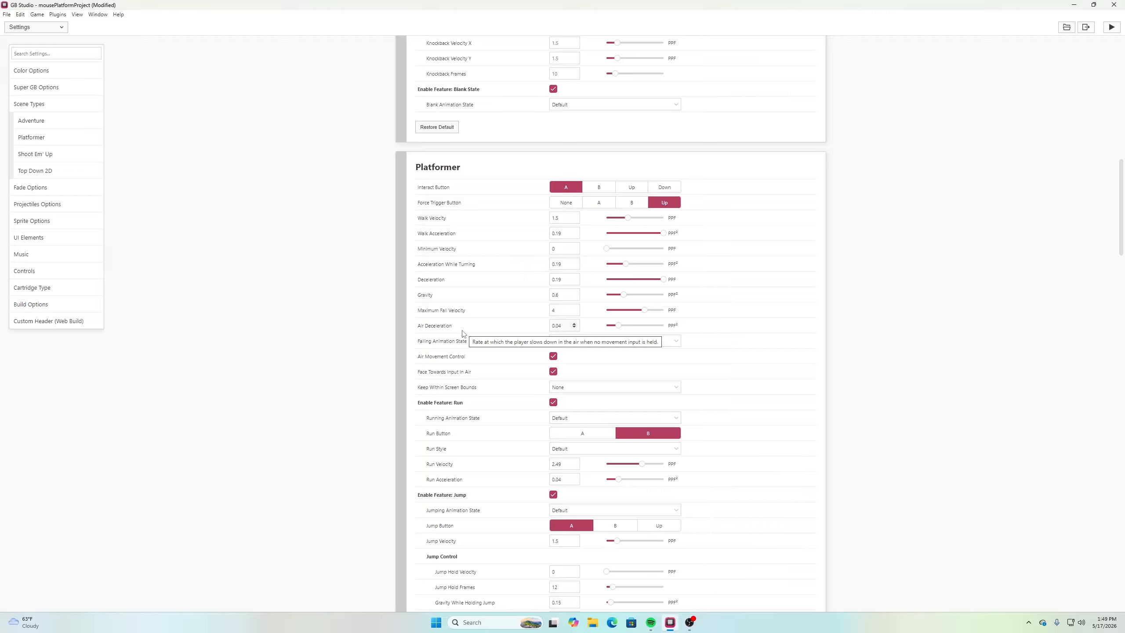
left_click(560, 326)
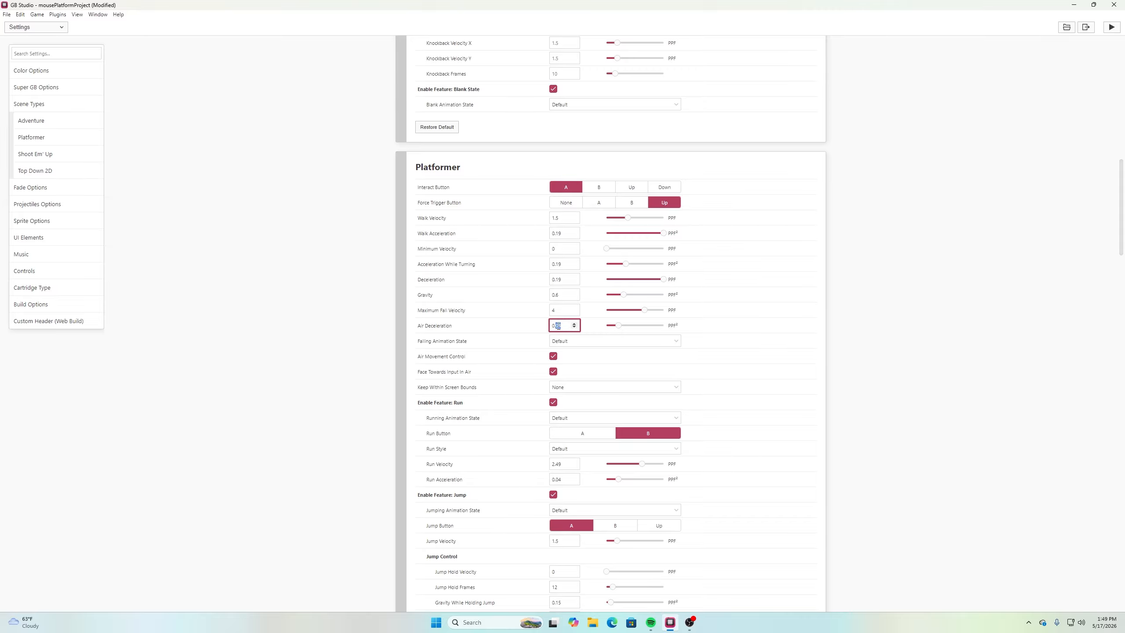
type("19")
left_click(1018, 309)
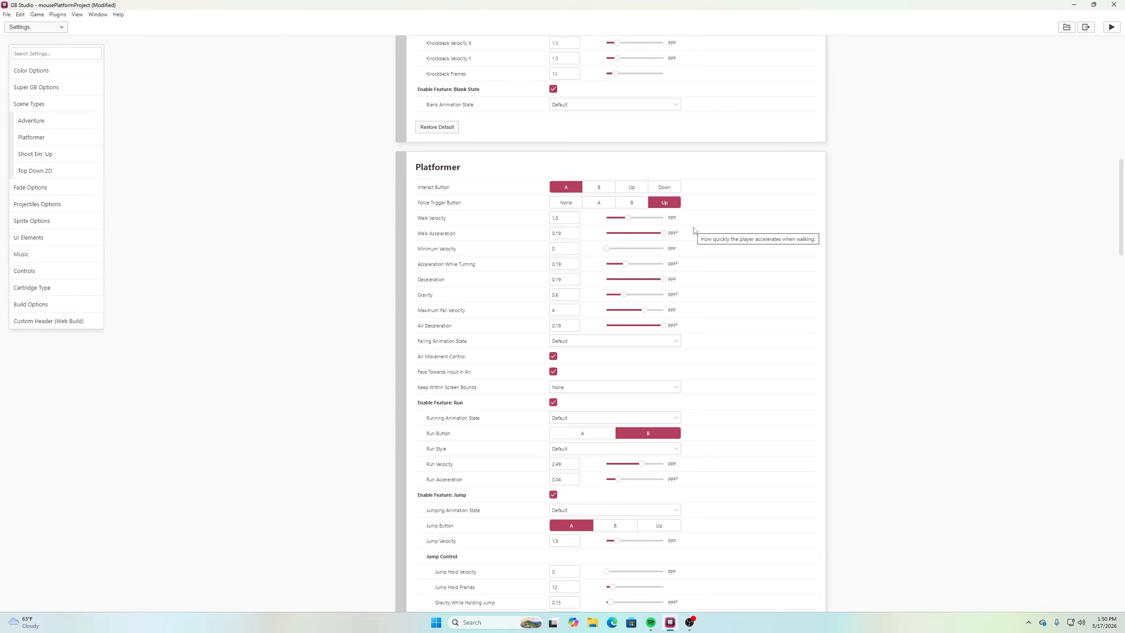
Examine the Falling Animation State choices and the Air Movement Control and Face Towards Input In Air options
scroll(902, 360, "down", 1)
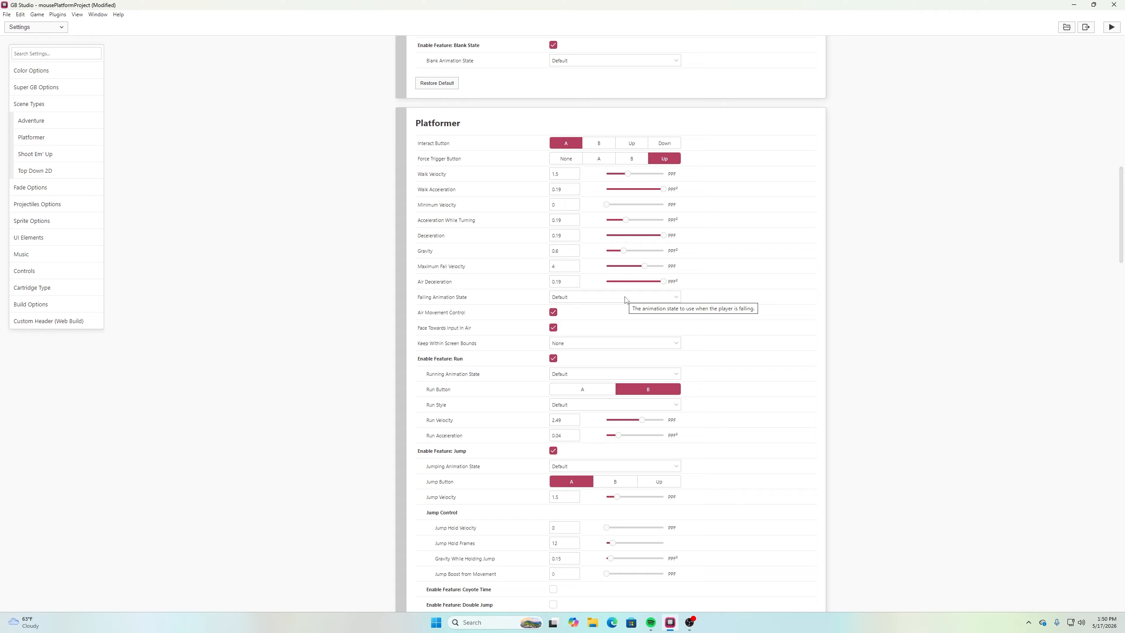
left_click(625, 298)
left_click(625, 300)
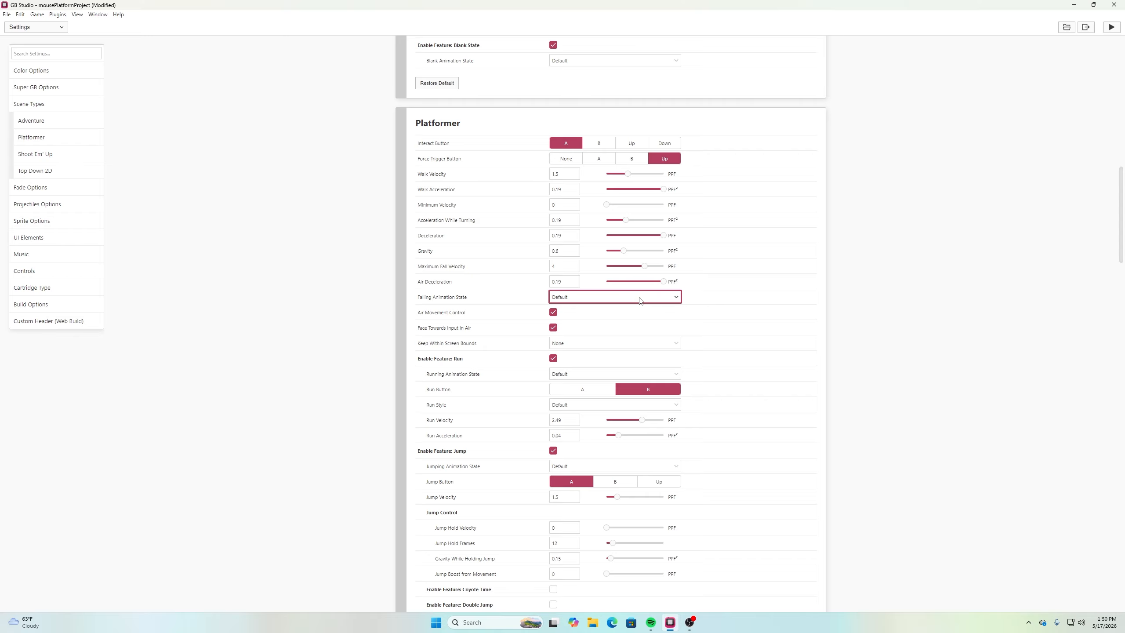
left_click(906, 313)
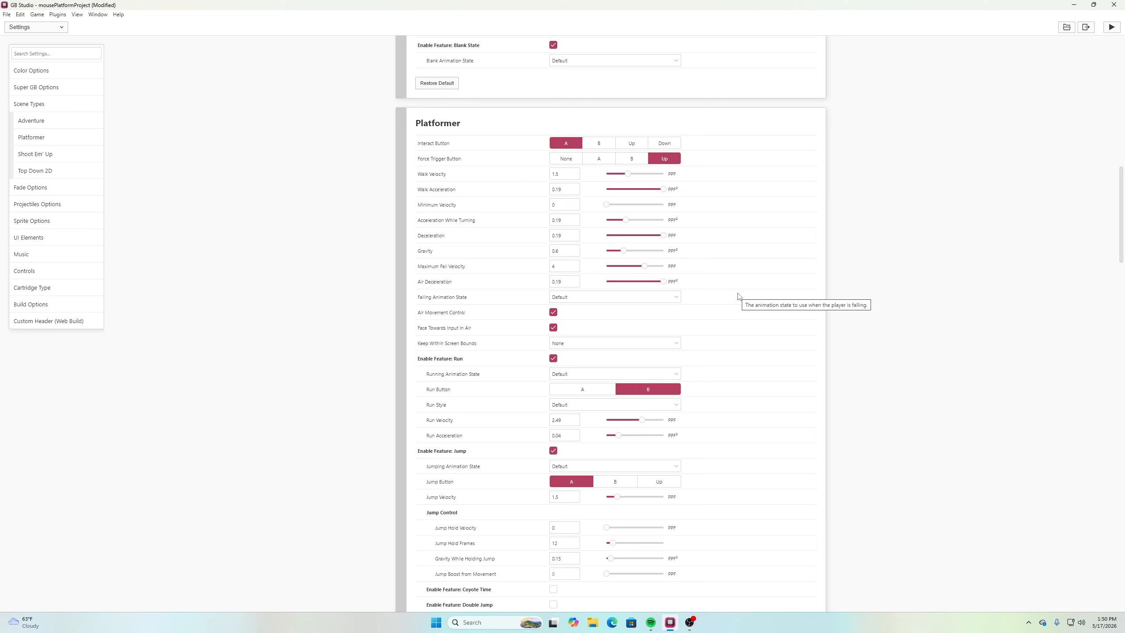
left_click(632, 299)
left_click(896, 317)
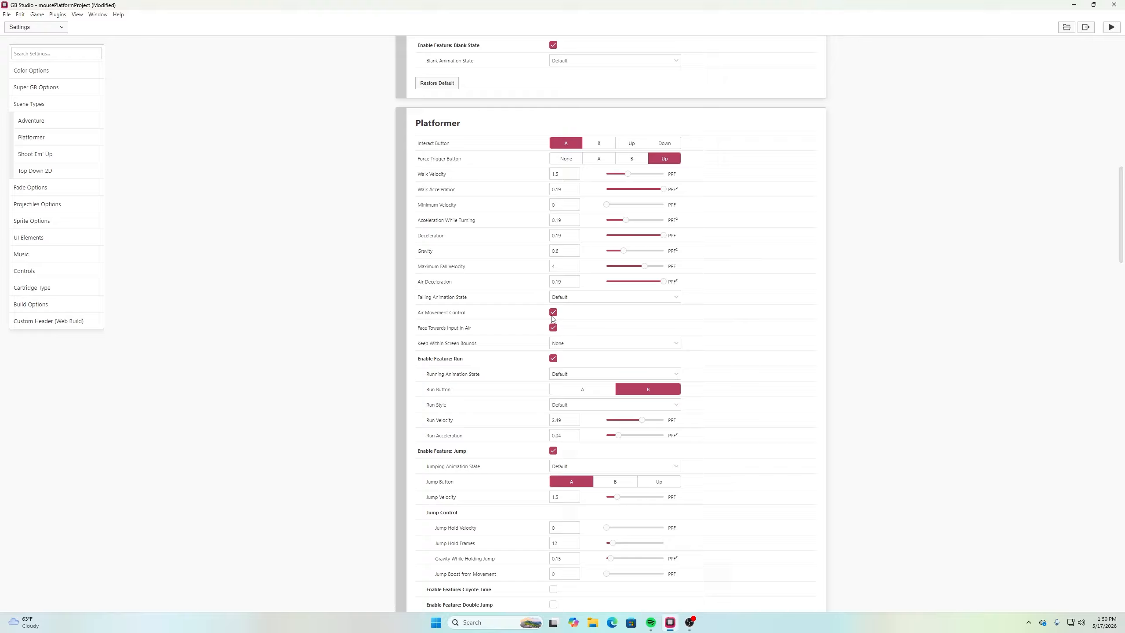
Set the Platformer Run Style to Instant with a Run Velocity of 2, and save the project
mouse_move(526, 312)
mouse_move(442, 334)
left_click(601, 406)
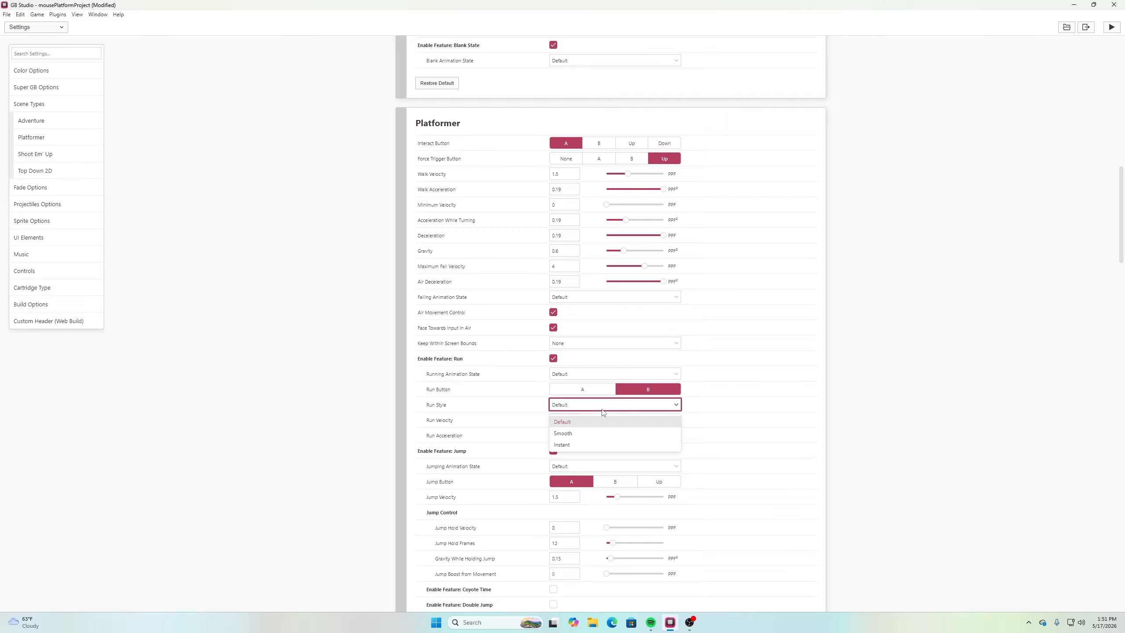
left_click(583, 443)
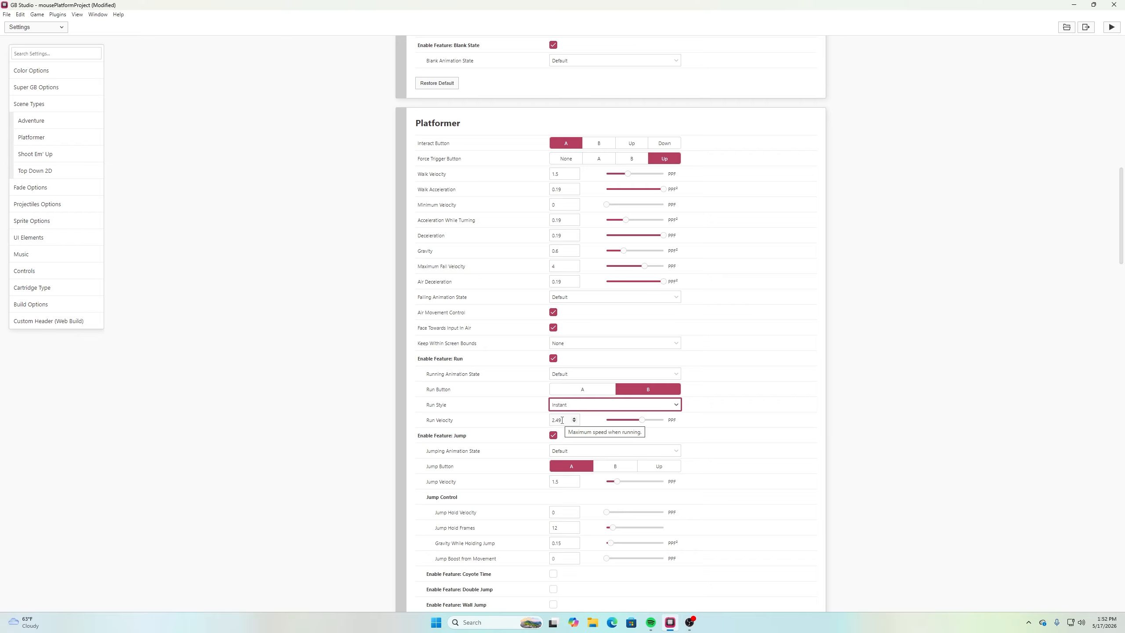
left_click_drag(562, 421, 549, 423)
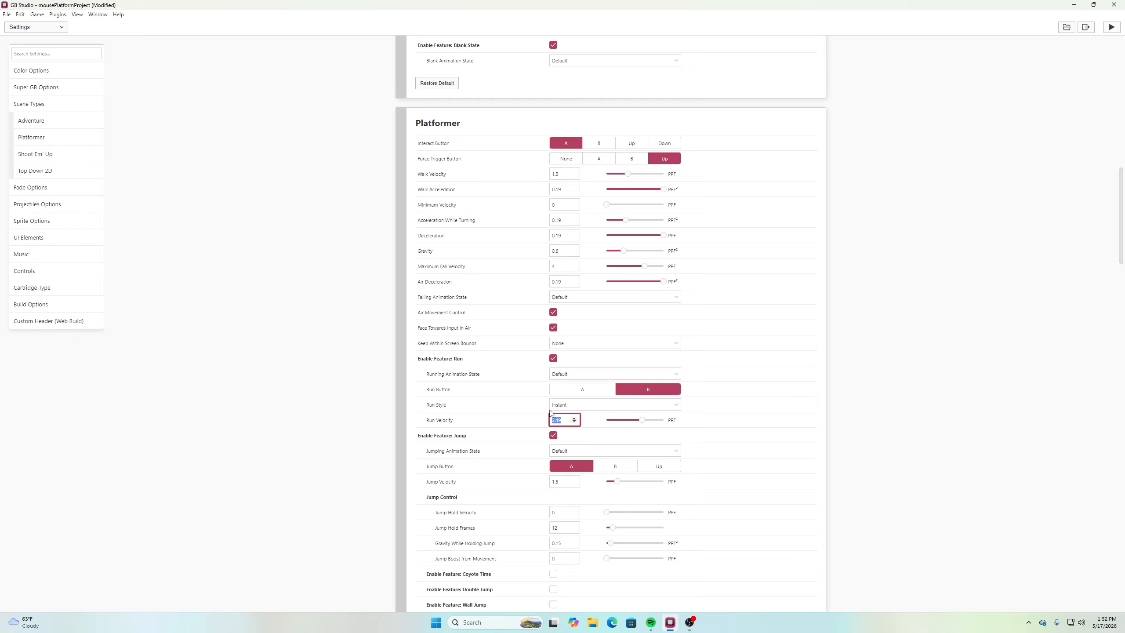
type("2")
left_click(961, 446)
key("ctrl+s")
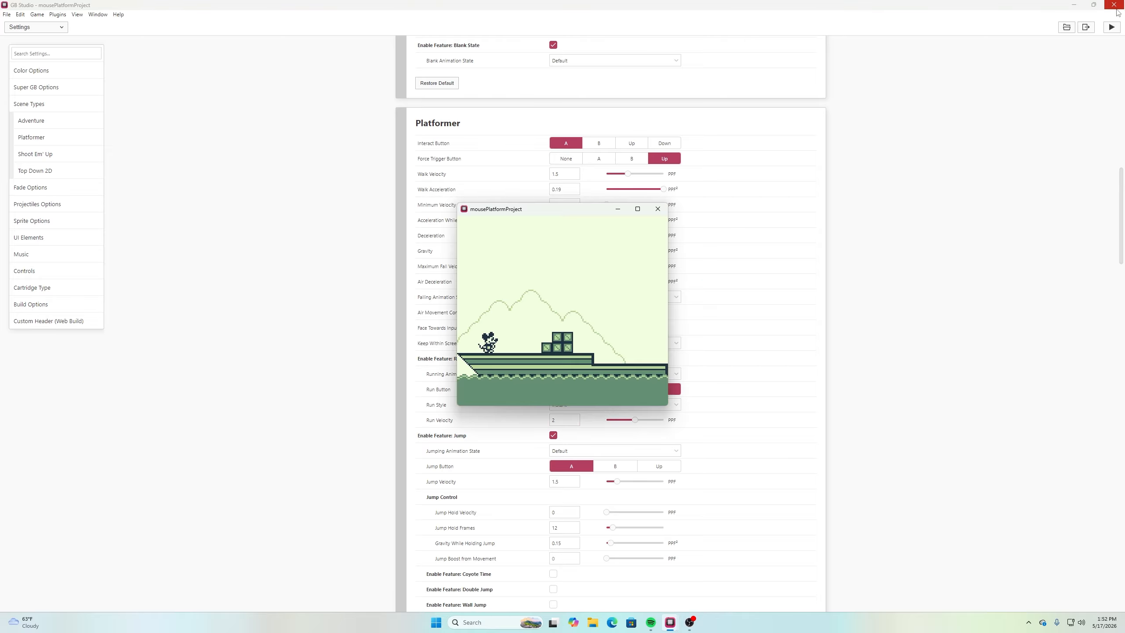
Playtest running and jumping in both directions between the bow, the crates and the lower deck
key("Right")
key("z")
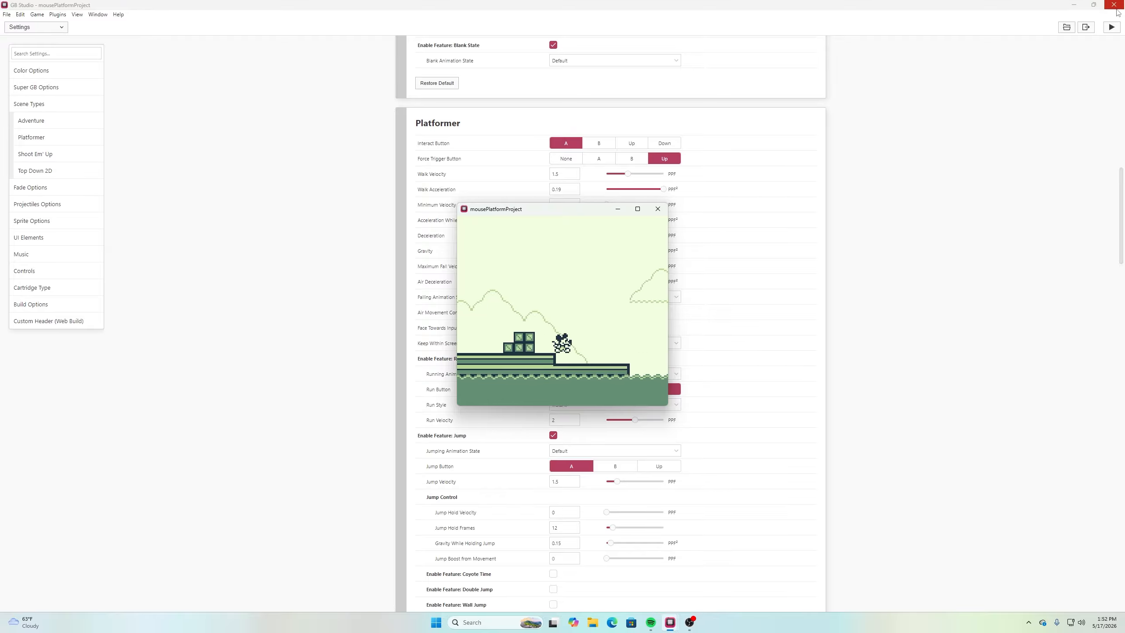
key("Left")
key("z")
key("Right")
key("z")
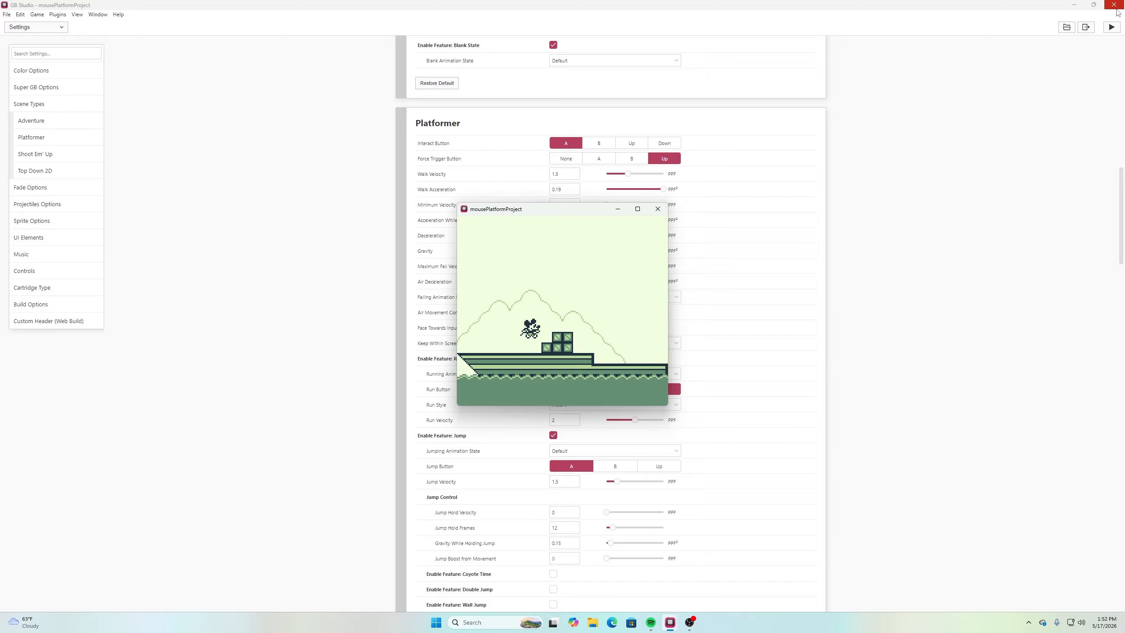
key("Left")
key("z")
key("Right")
key("z")
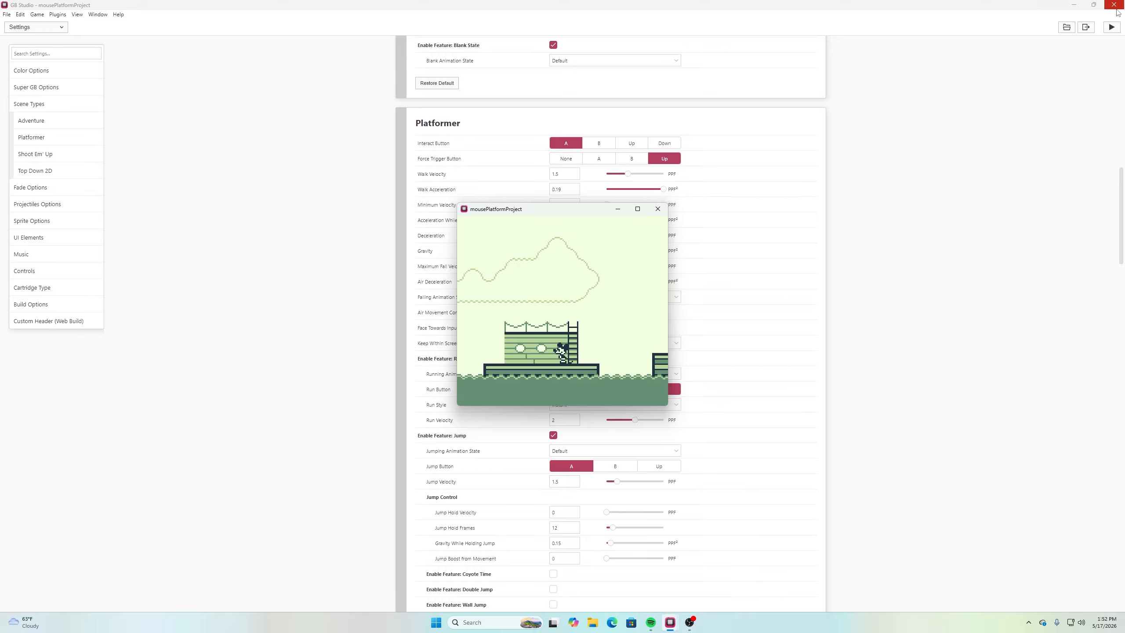
Test jumping back from the cabin platform to the lower deck and returning across the gap
key("Left")
key("z")
key("Right")
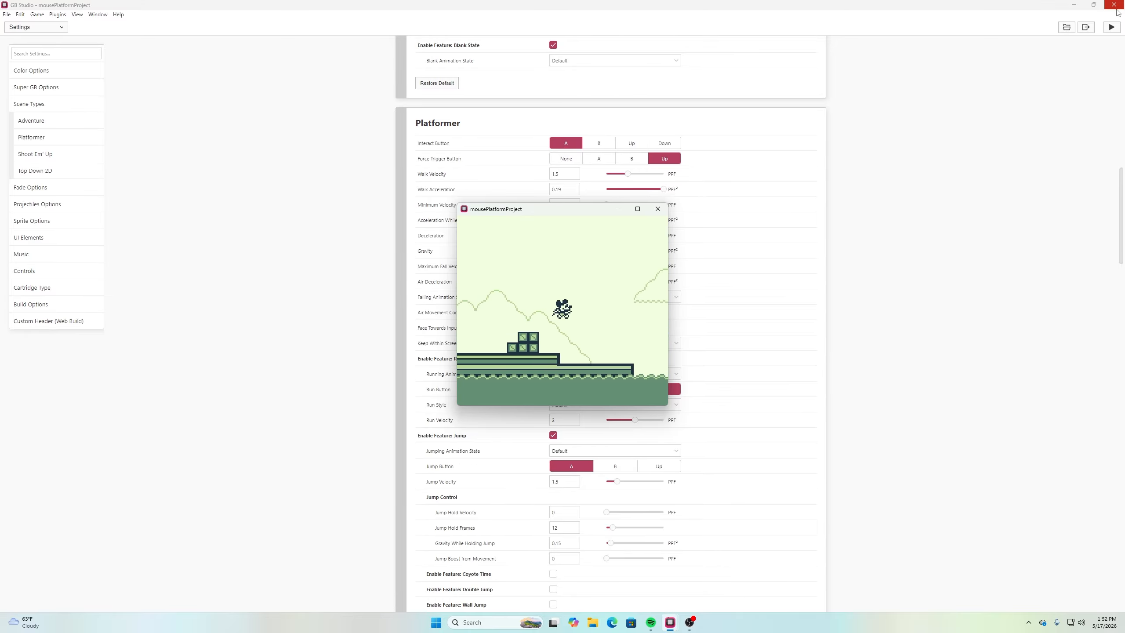
key("Right")
key("Left")
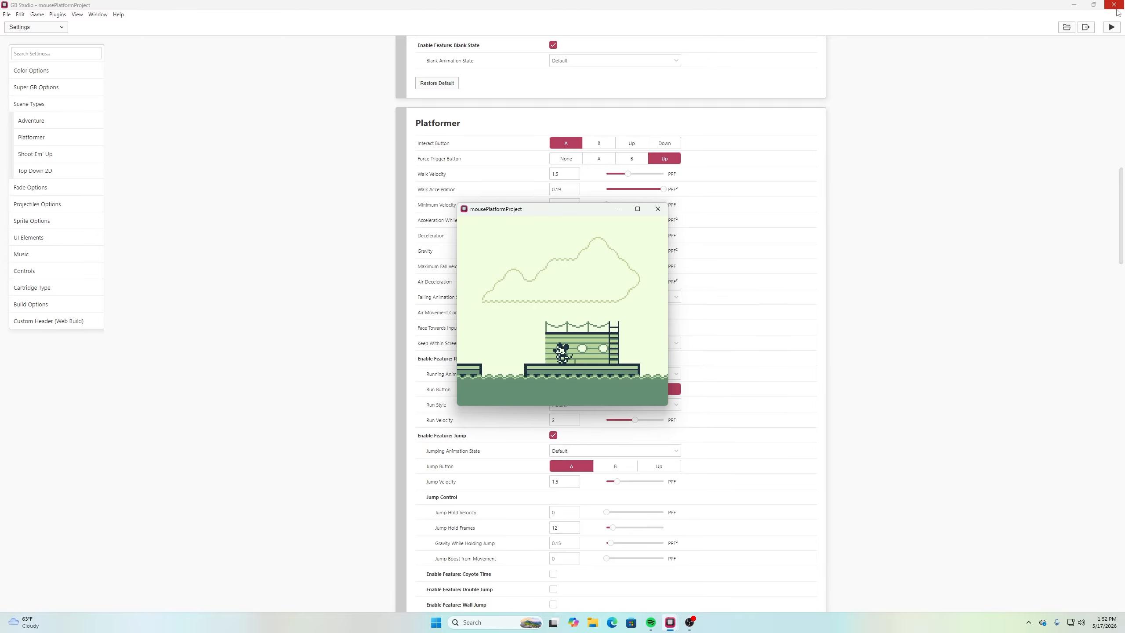
key("z")
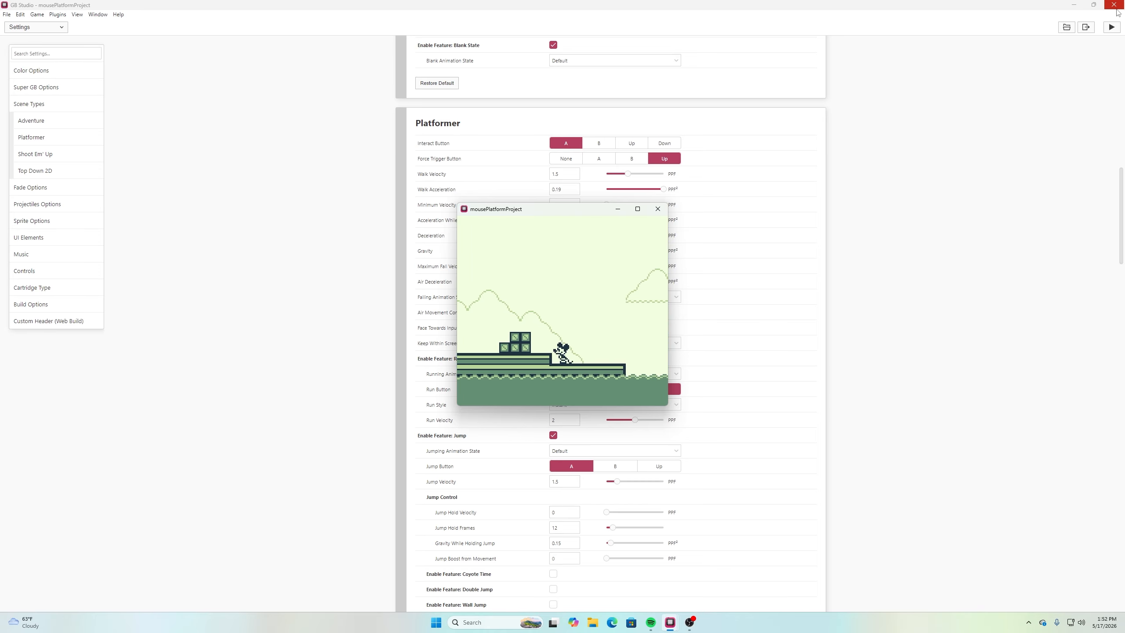
Repeat jumps back and forth over the gap between the lower deck and the cabin platform
key("Right")
key("z")
key("Left")
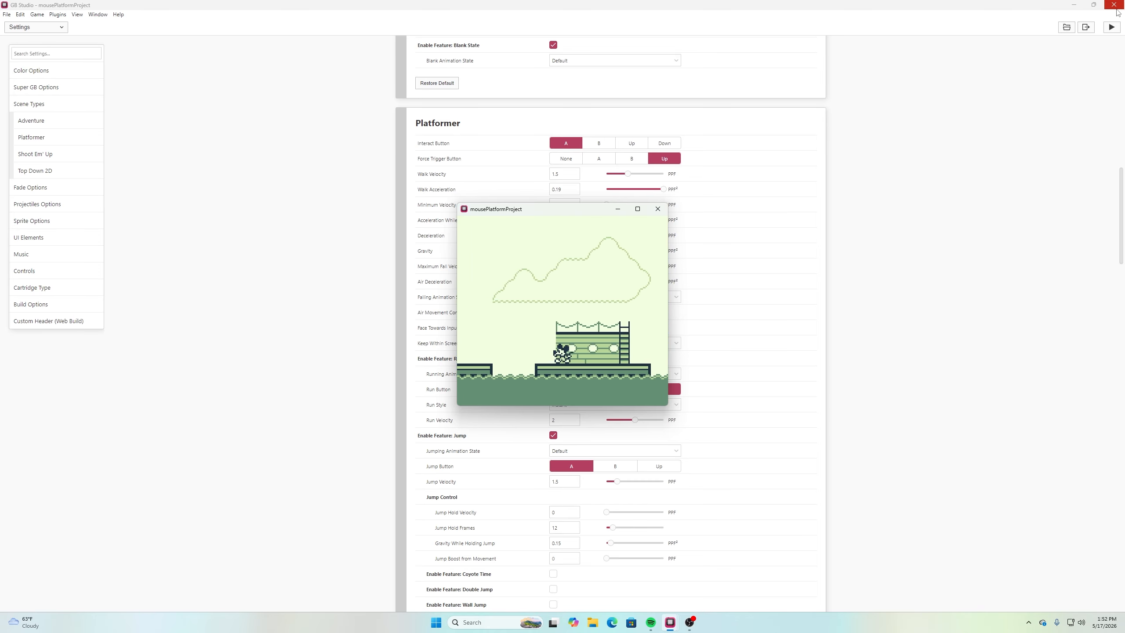
key("z")
key("Left")
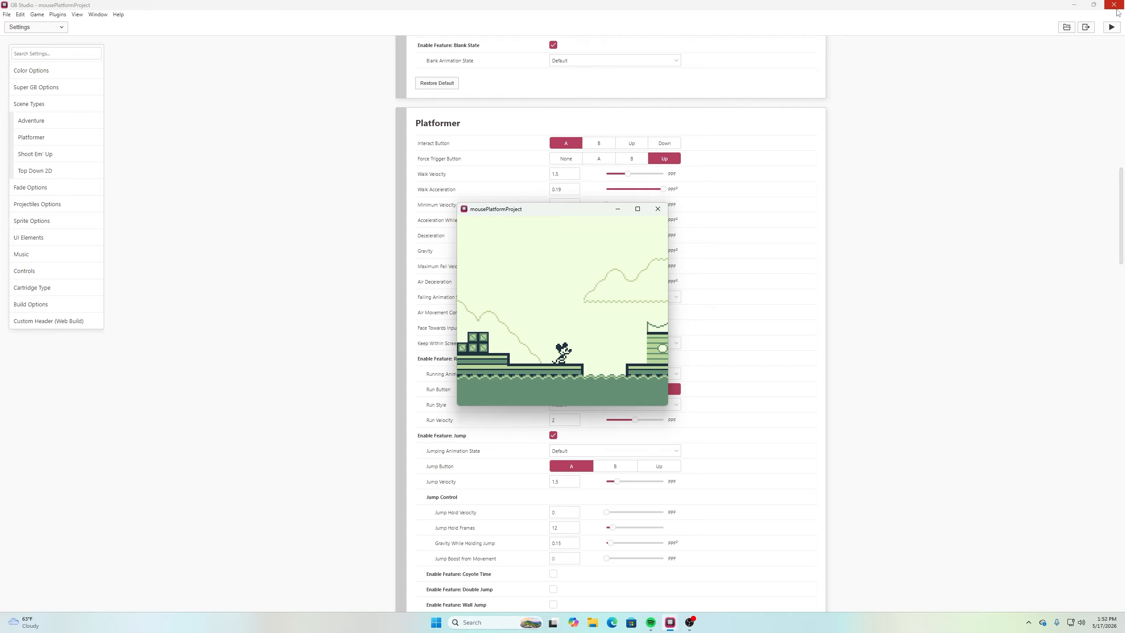
key("Right")
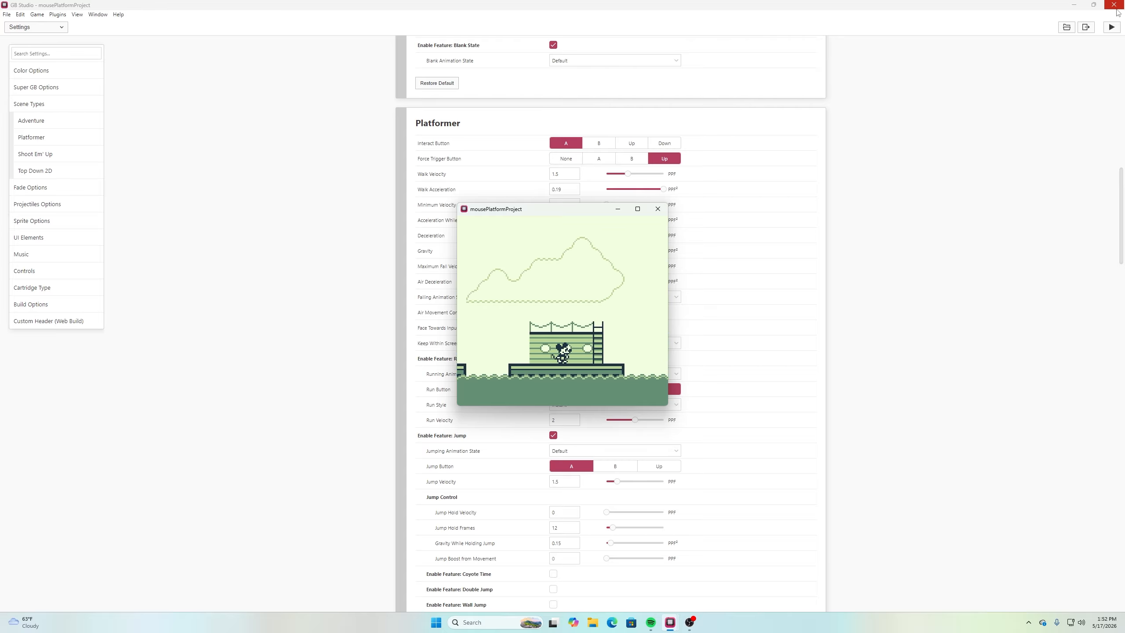
key("Left")
key("z")
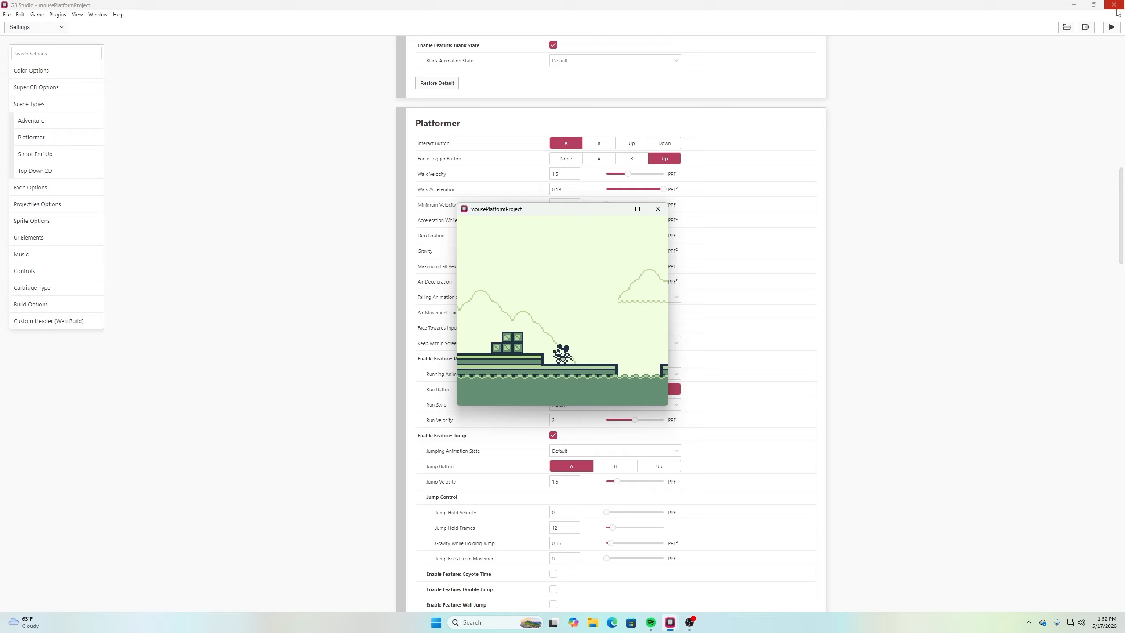
Test rapid direction changes on the lower deck and jumps around the cabin, and leave the game preview
key("Right")
key("Left")
key("Right")
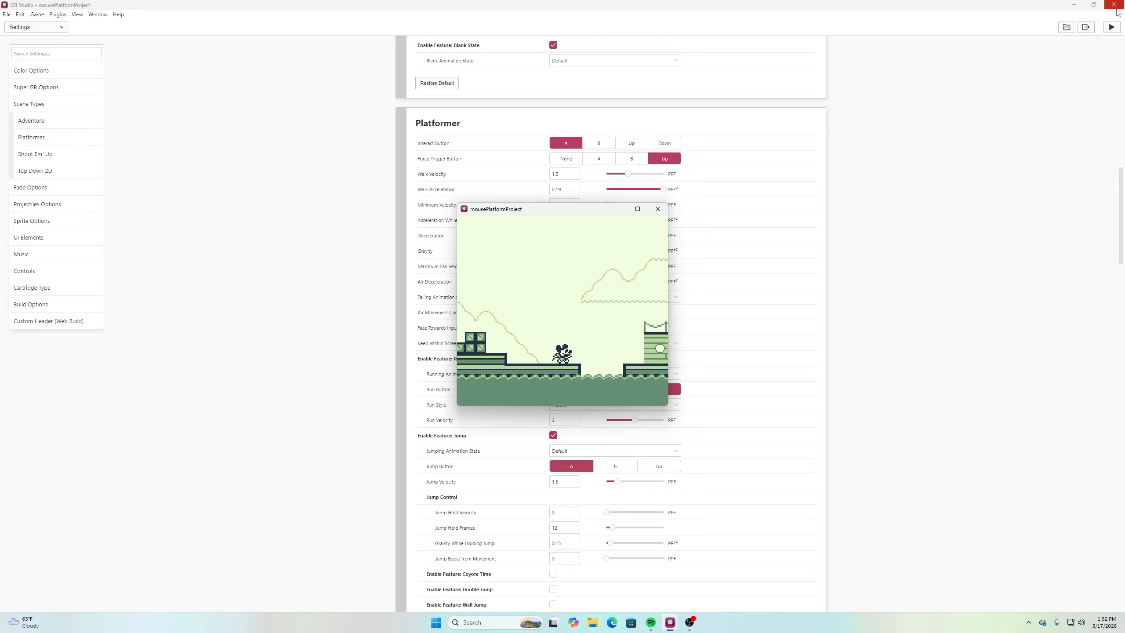
key("Left")
key("Right")
key("Left")
key("Right")
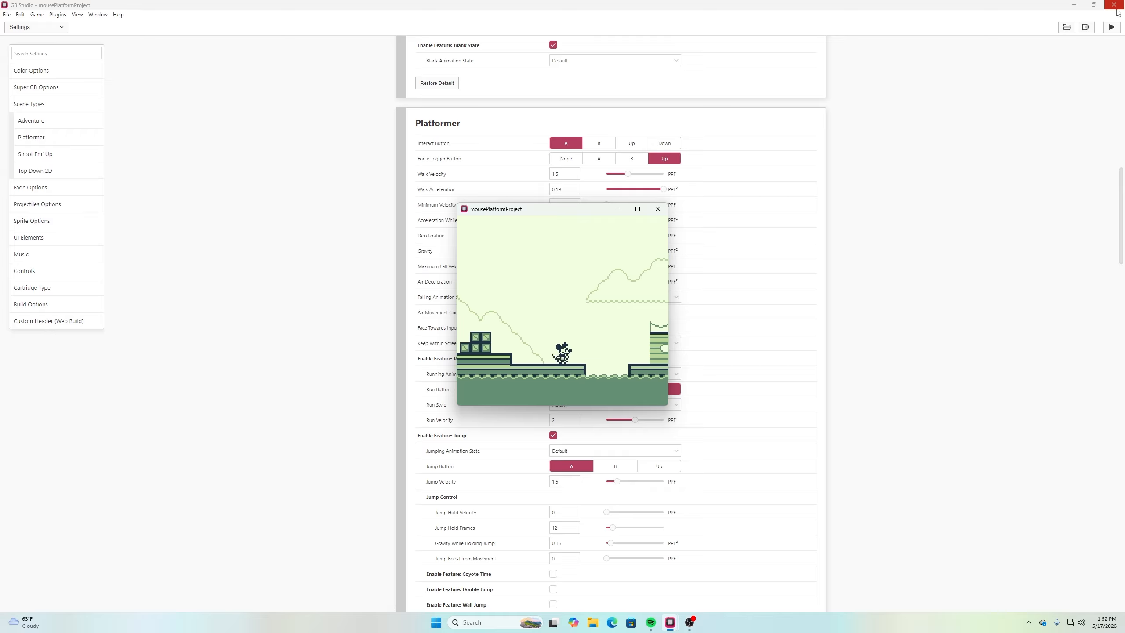
key("Left")
key("Right")
key("z")
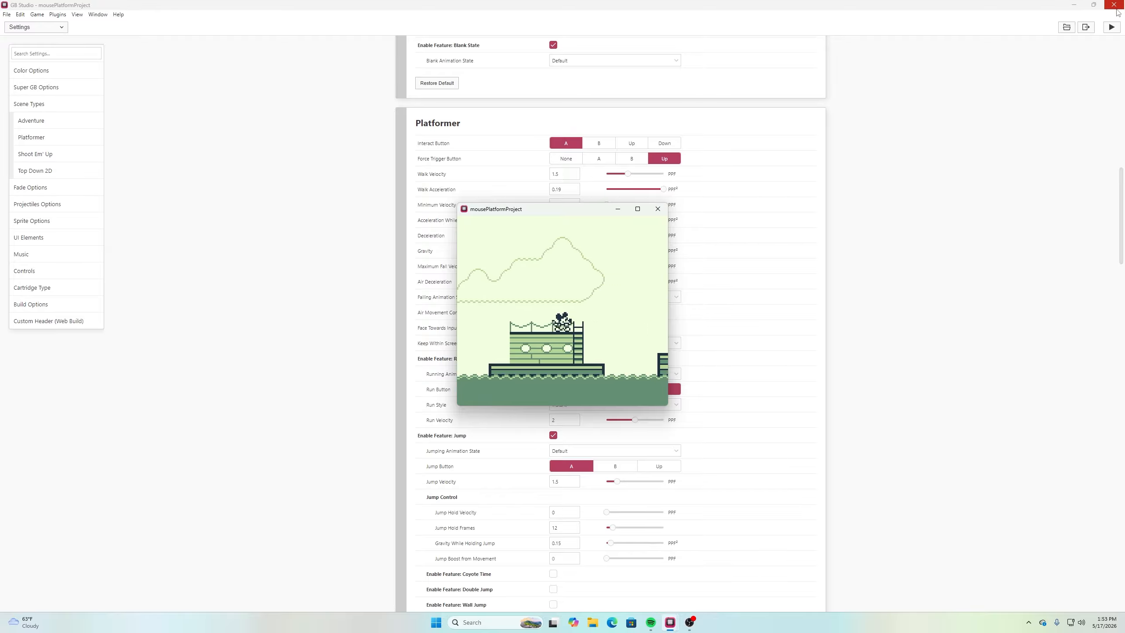
key("z")
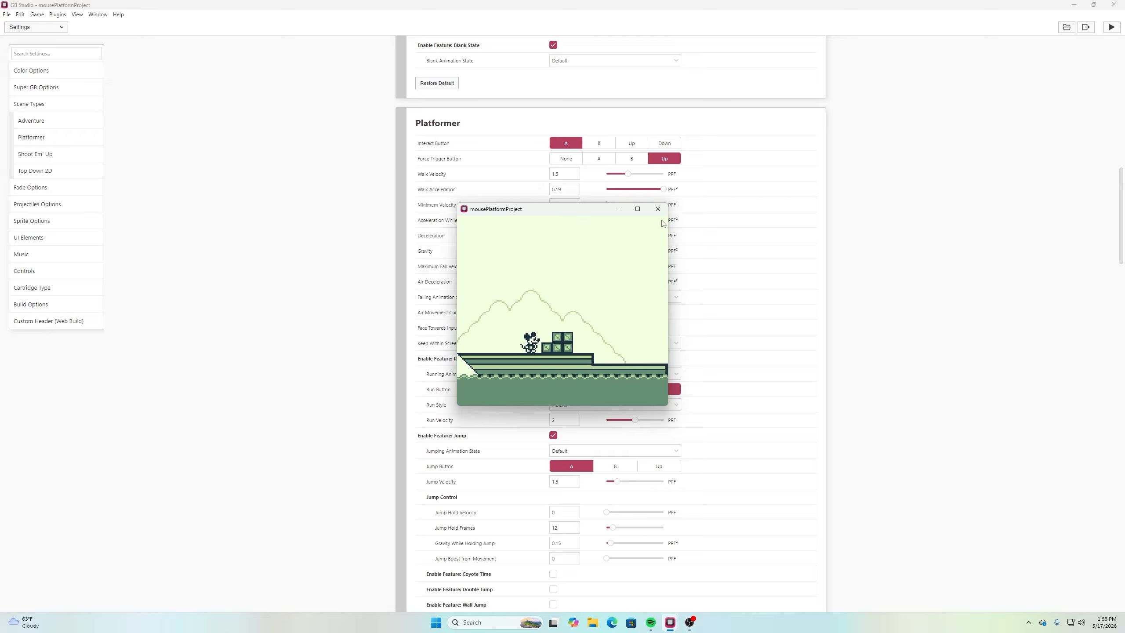
left_click(657, 214)
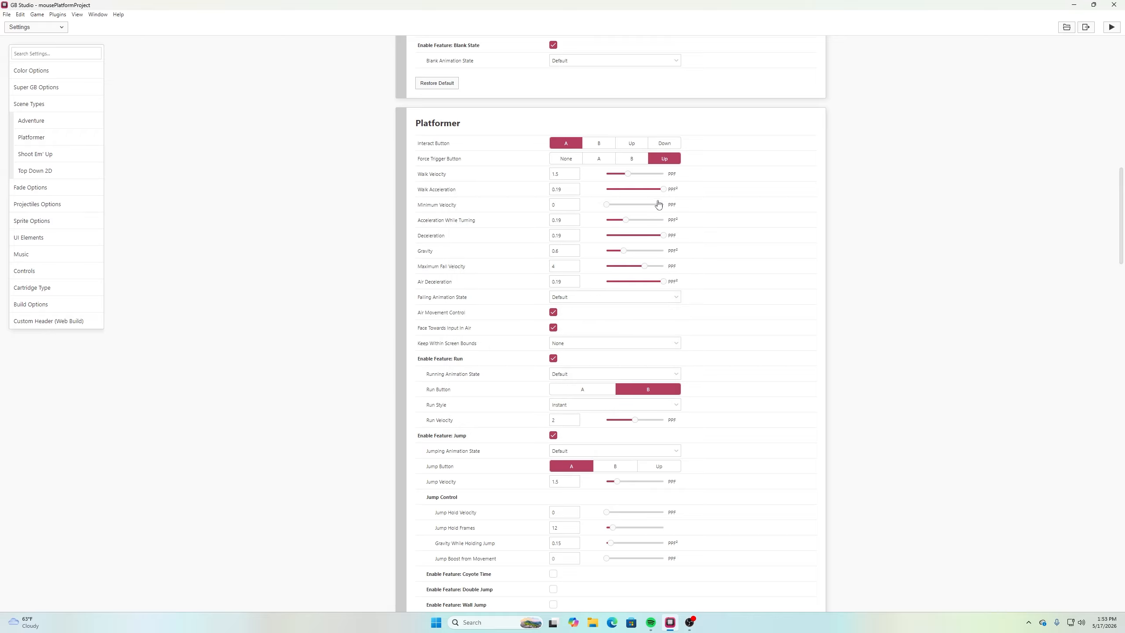
Enable the Platformer Coyote Time feature and set its Coyote Time Frames to 6
scroll(547, 459, "down", 1)
scroll(546, 459, "down", 4)
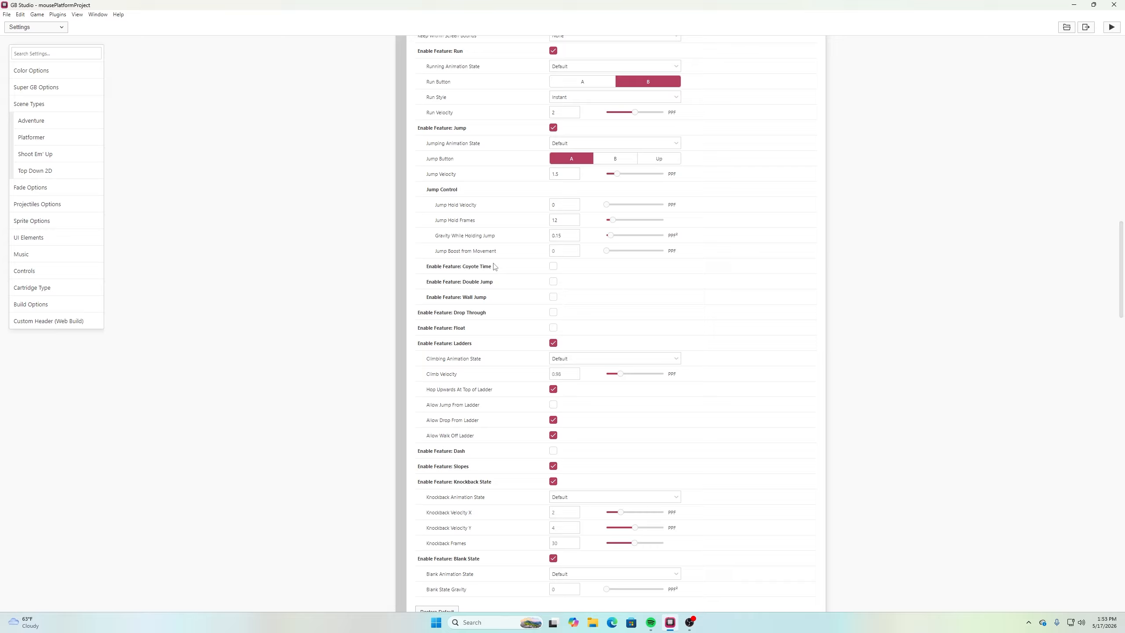
left_click(554, 267)
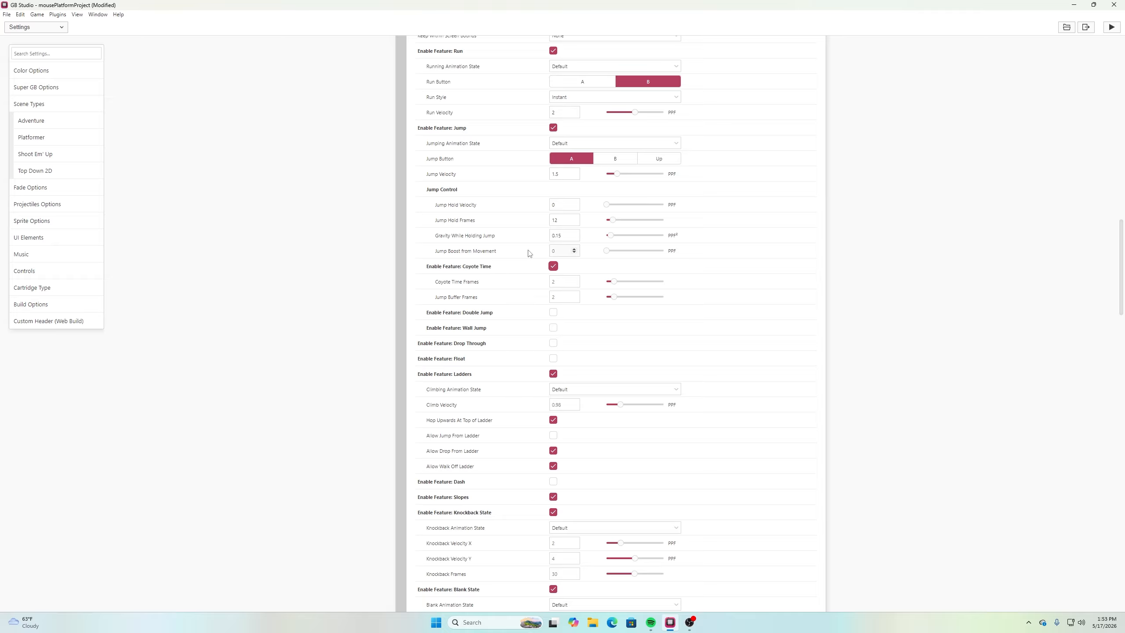
mouse_move(530, 252)
mouse_move(475, 282)
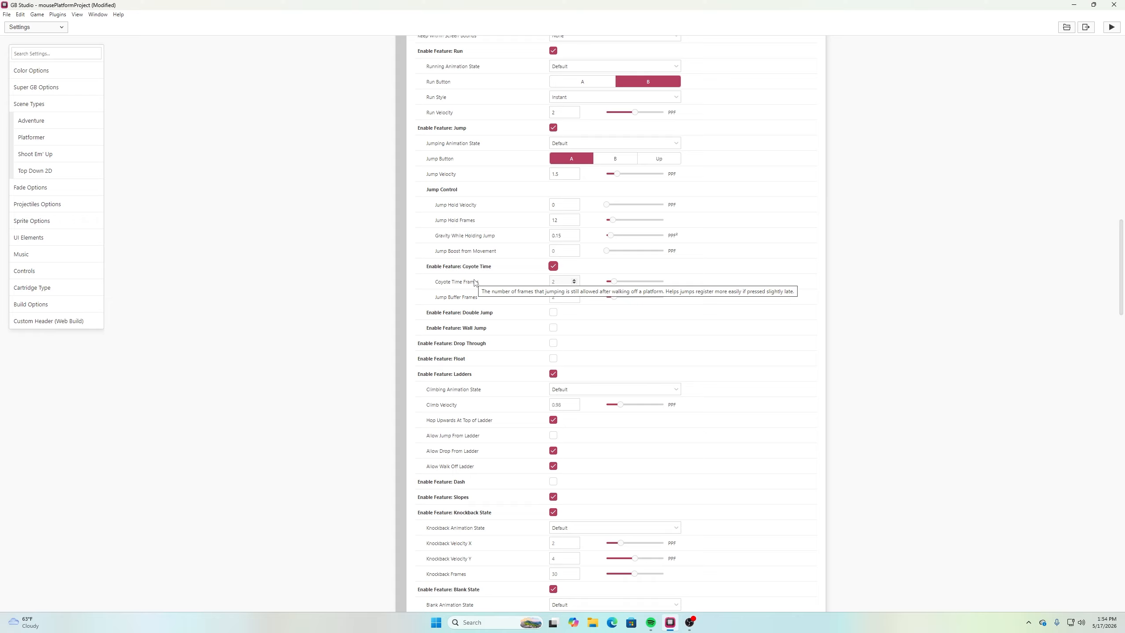
left_click(562, 280)
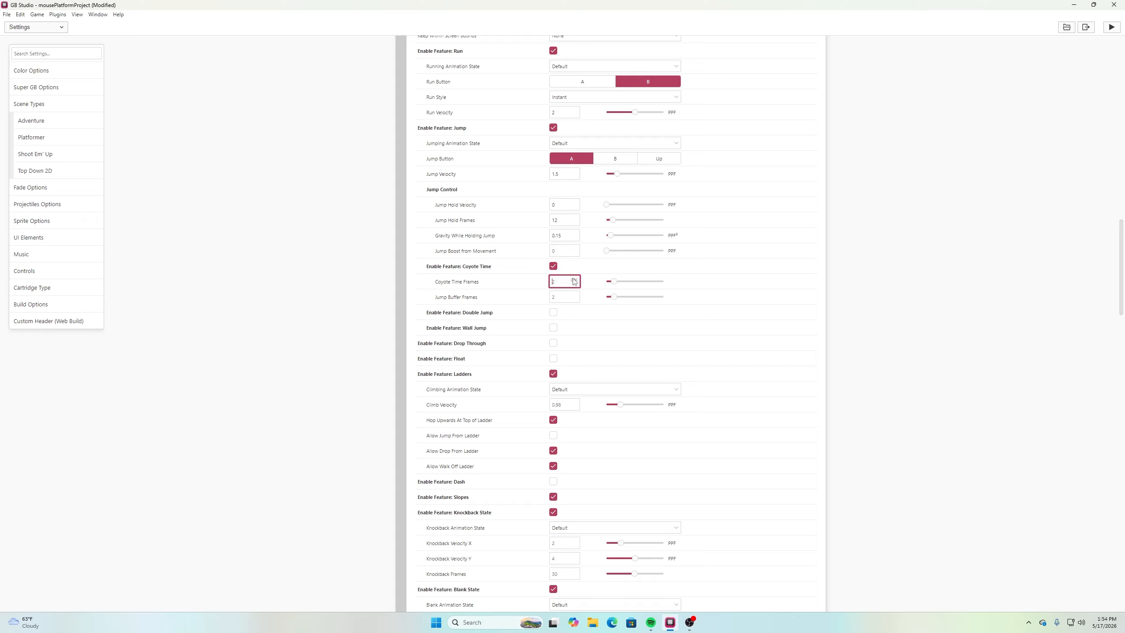
left_click(575, 280)
Set the Coyote Time feature's Jump Buffer Frames to 3
mouse_move(461, 300)
left_click(575, 298)
left_click(575, 299)
Preview the options of the Double Jump and Wall Jump features, leaving both disabled
left_click(553, 312)
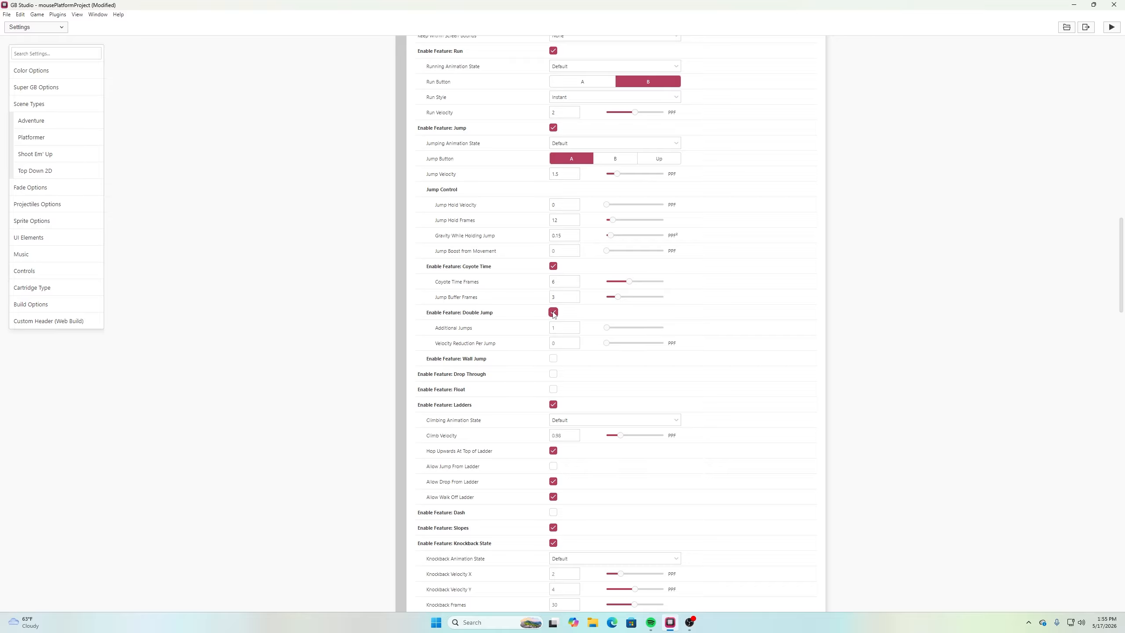
left_click(553, 312)
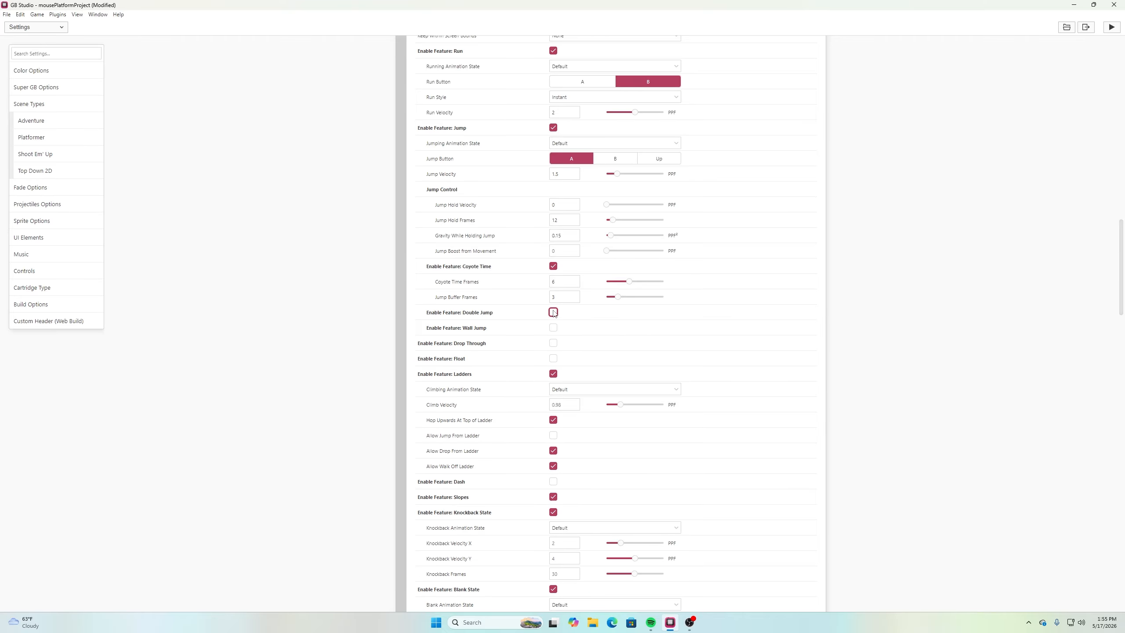
left_click(554, 327)
left_click(554, 327)
Save the project and launch the game preview
left_click(7, 14)
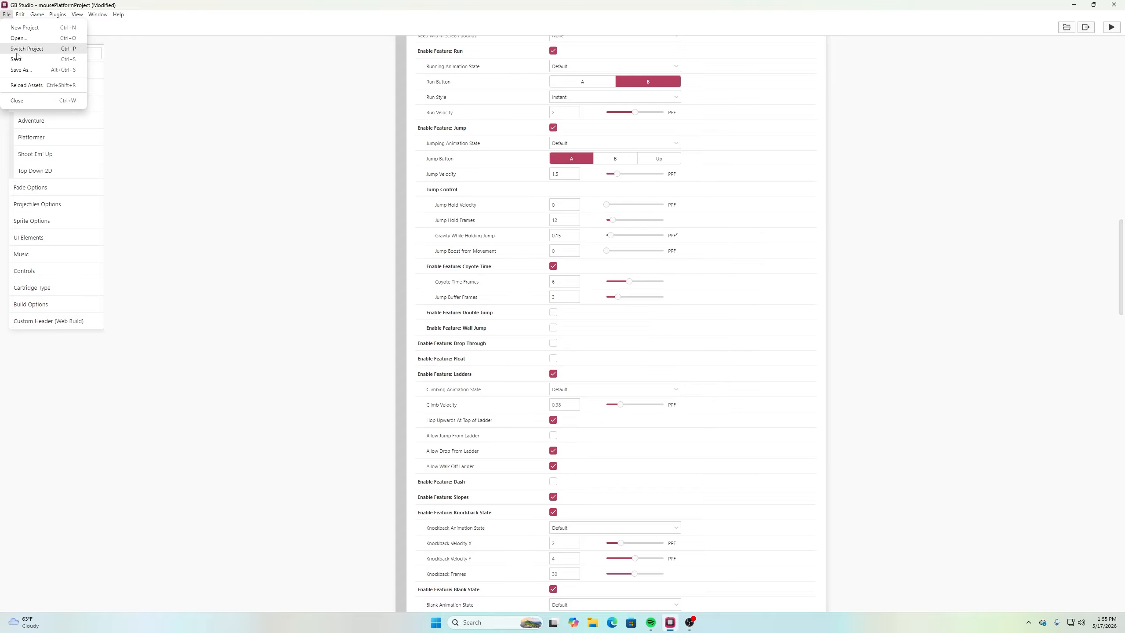
left_click(18, 55)
left_click(1112, 27)
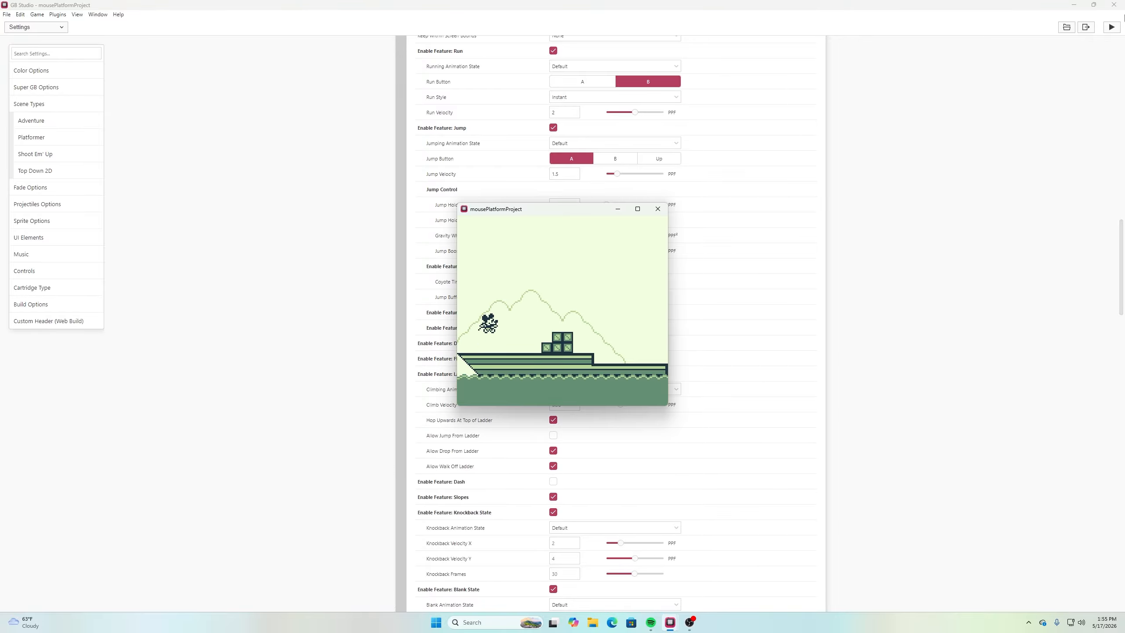
Test repeated jumps on the bow and jump past the crates toward the lower deck
key("z")
key("z")
key("z")
key("z")
key("z")
key("z")
key("z")
key("Right")
key("z")
key("Right")
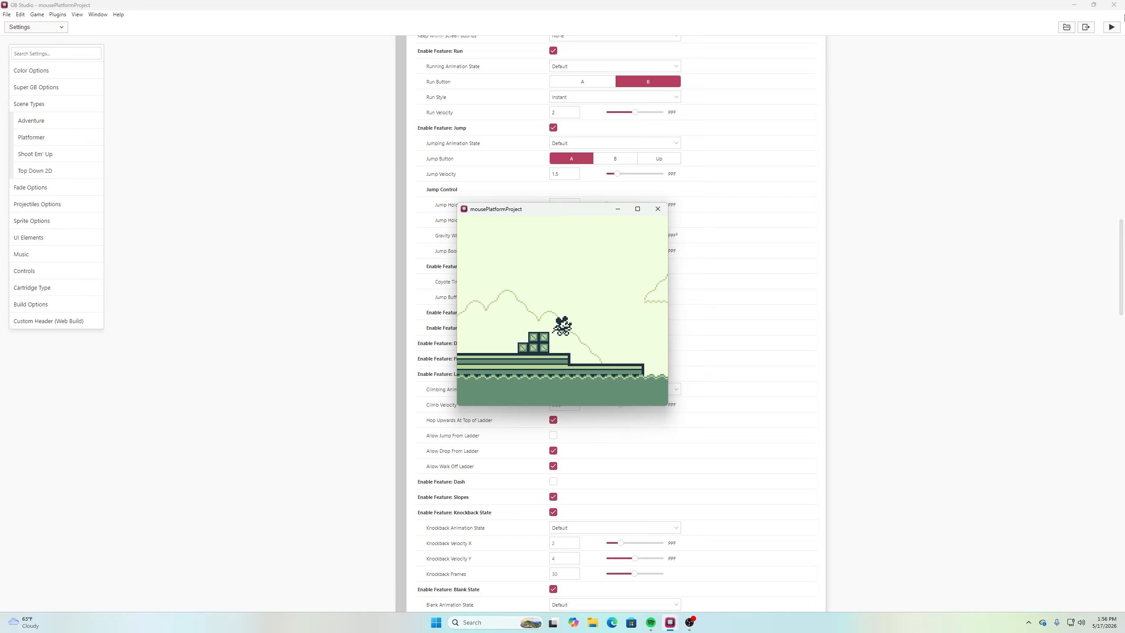
Test short jumps with quick direction changes on the lower deck beside the crates
key("Left")
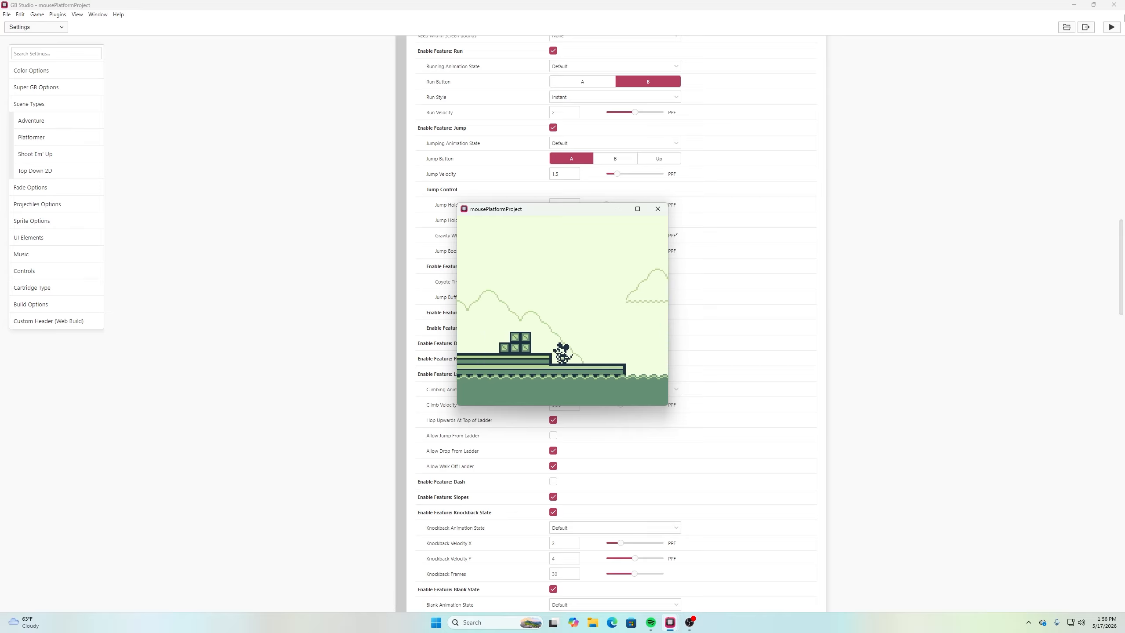
key("z")
key("Right")
key("Left")
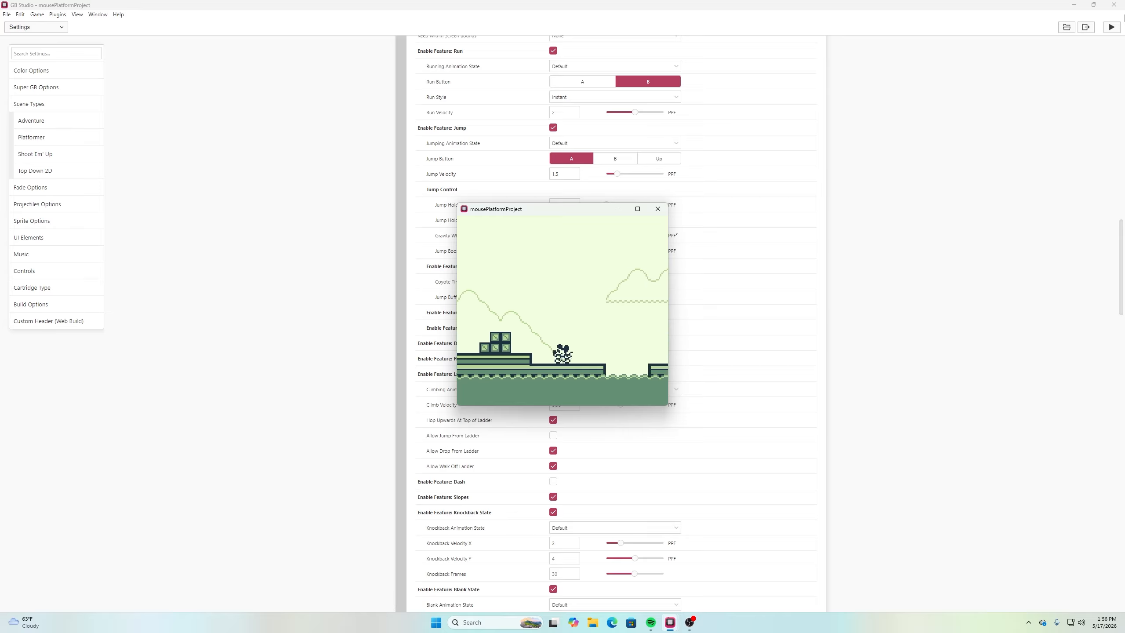
key("z")
key("Right")
key("Left")
key("z")
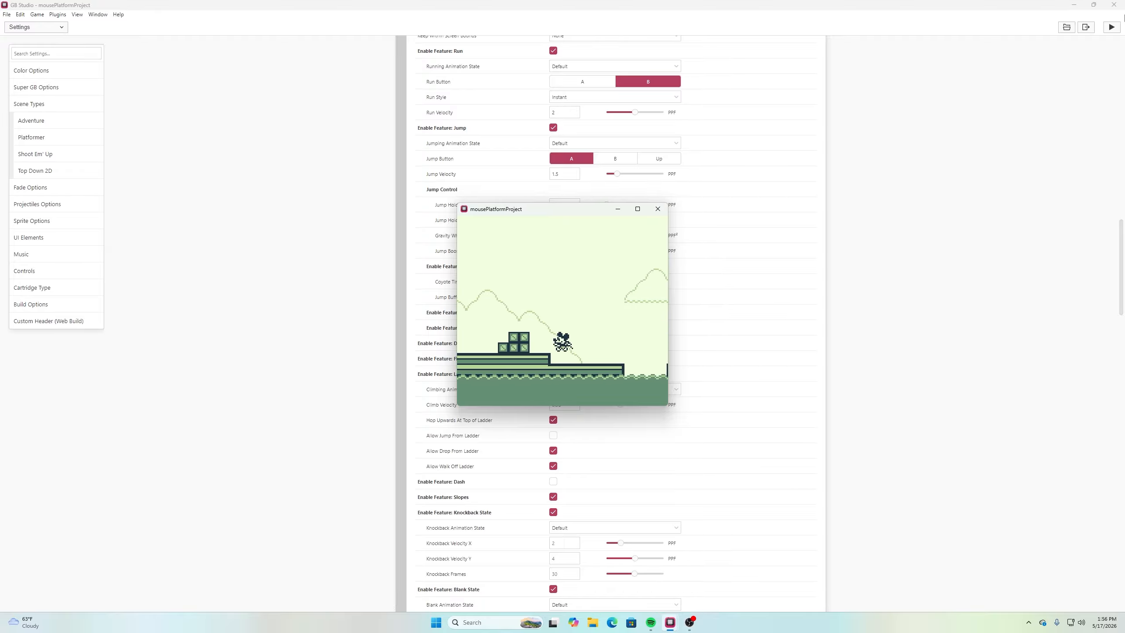
key("Right")
key("Left")
key("z")
key("Right")
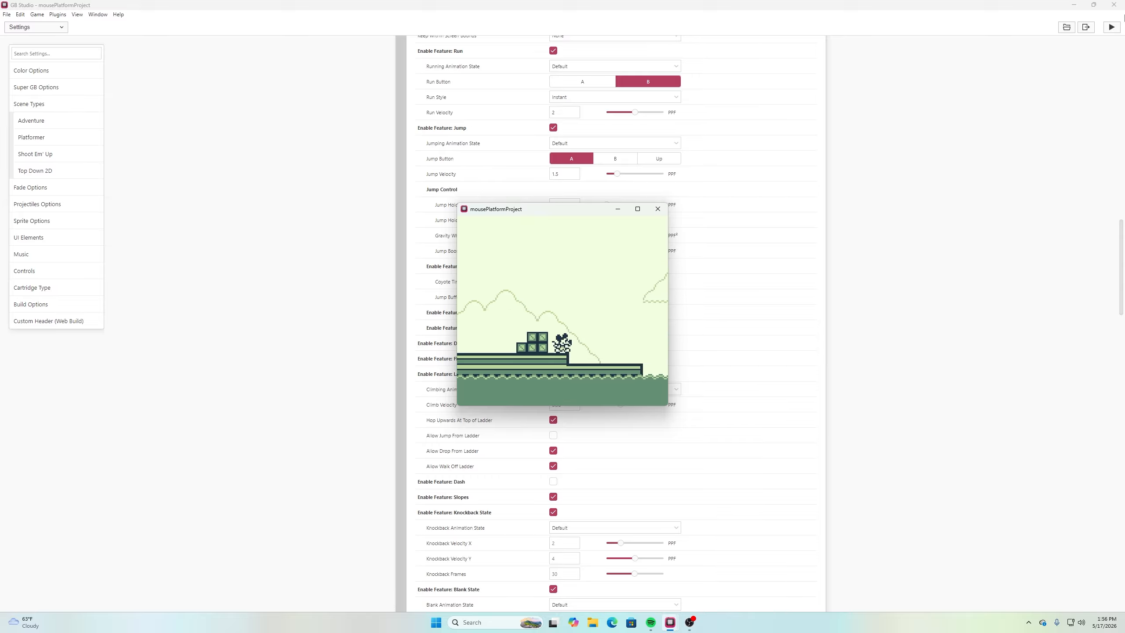
key("Left")
key("z")
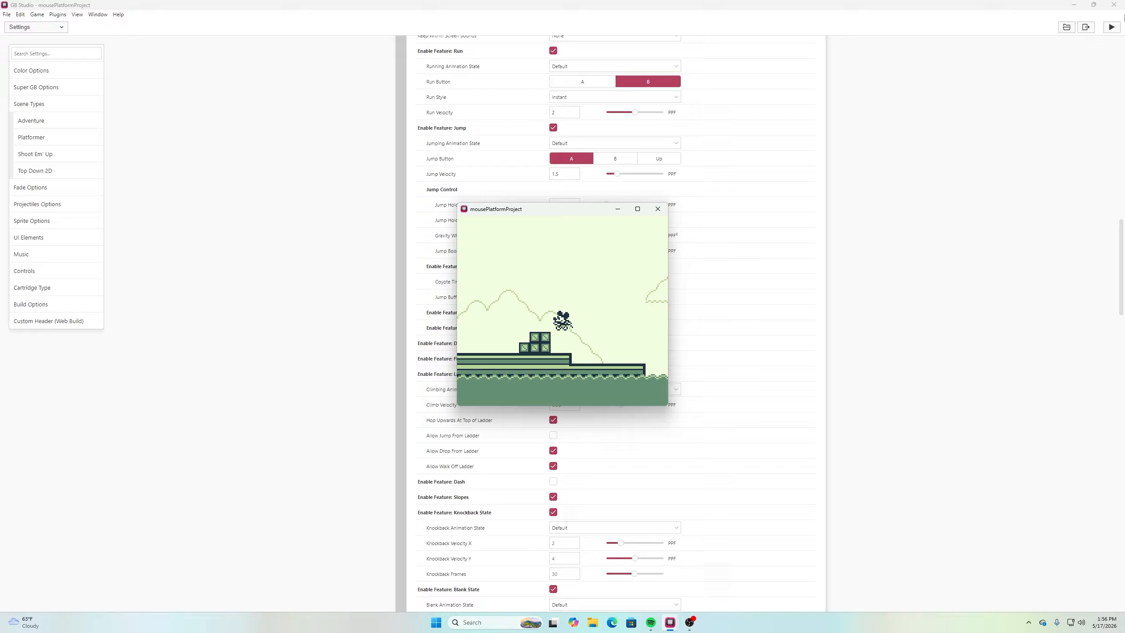
Repeat jumps in alternating directions between the crates and the gap at the lower deck's end
key("Right")
key("Left")
key("Right")
key("z")
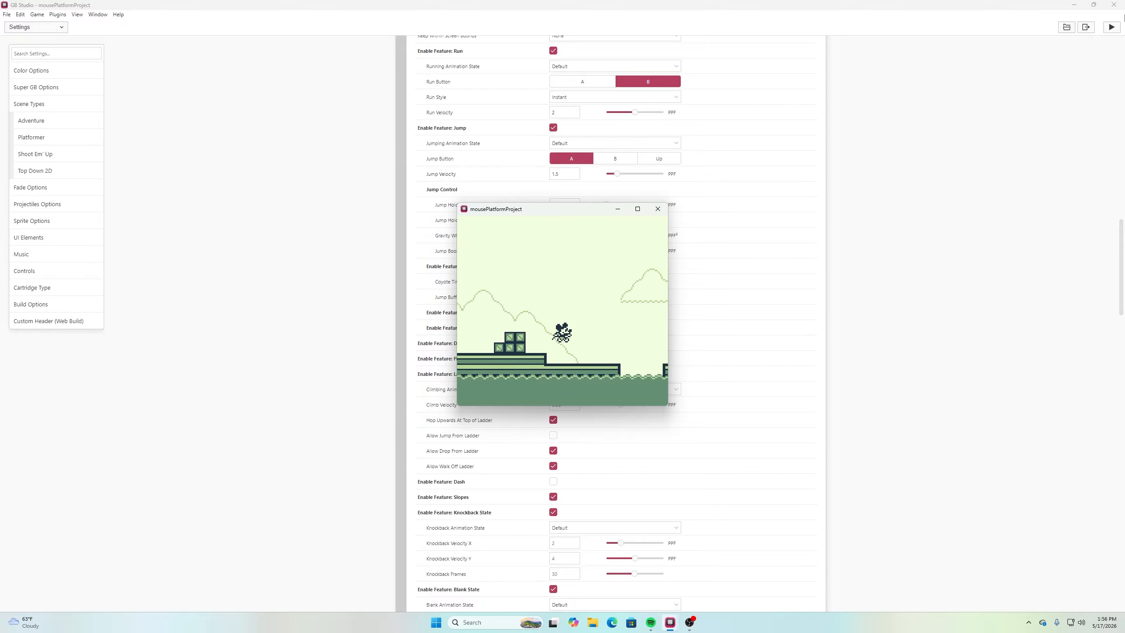
key("Left")
key("z")
key("Right")
key("z")
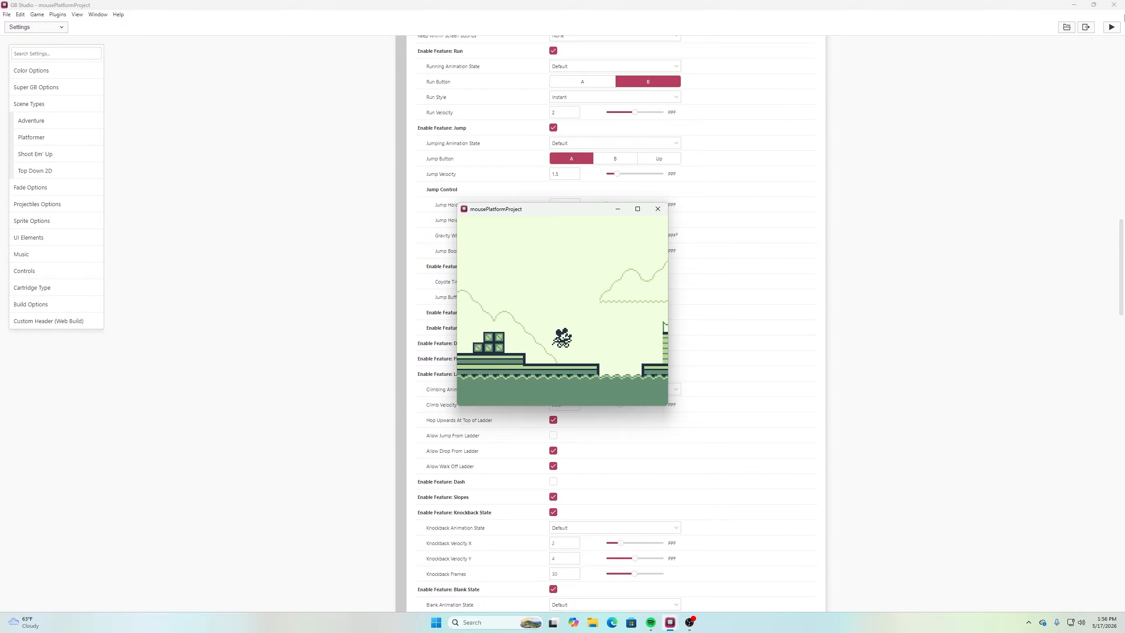
key("Left")
key("z")
key("Right")
key("z")
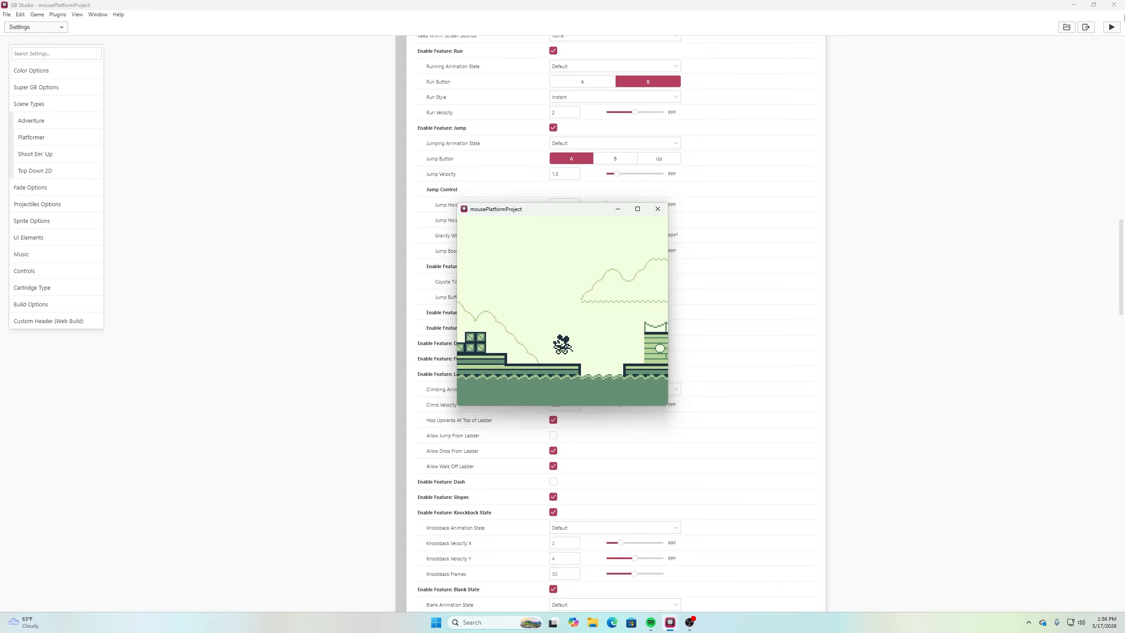
key("Left")
key("Right")
key("z")
key("Left")
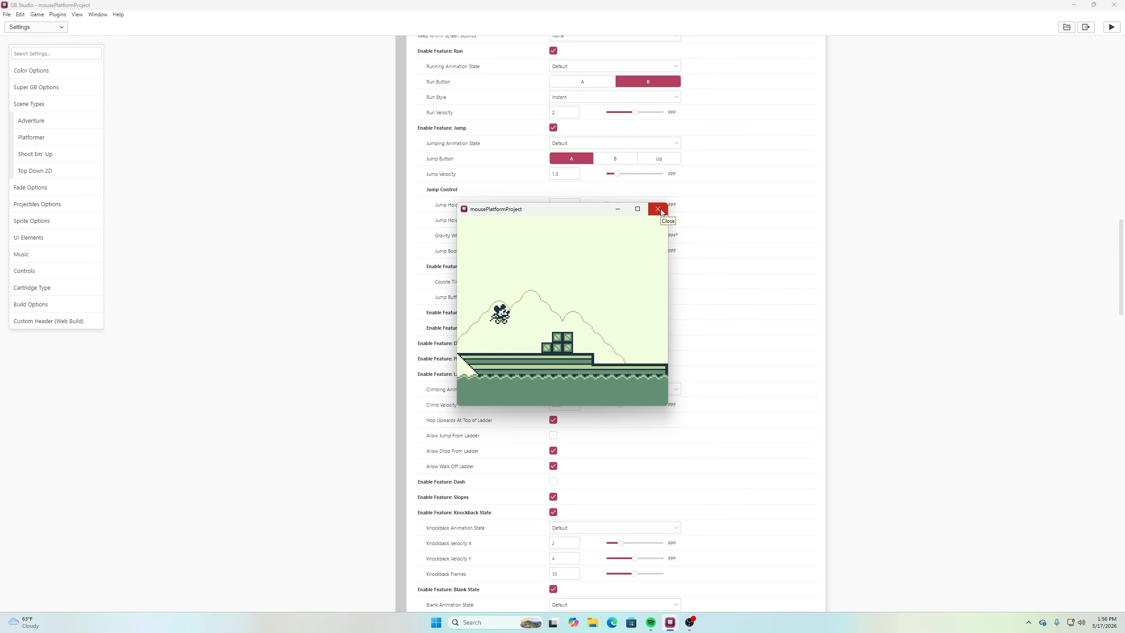
Playtest running and jumping back and forth between the bow, the crates and the lower deck
key("Right")
key("z")
key("Left")
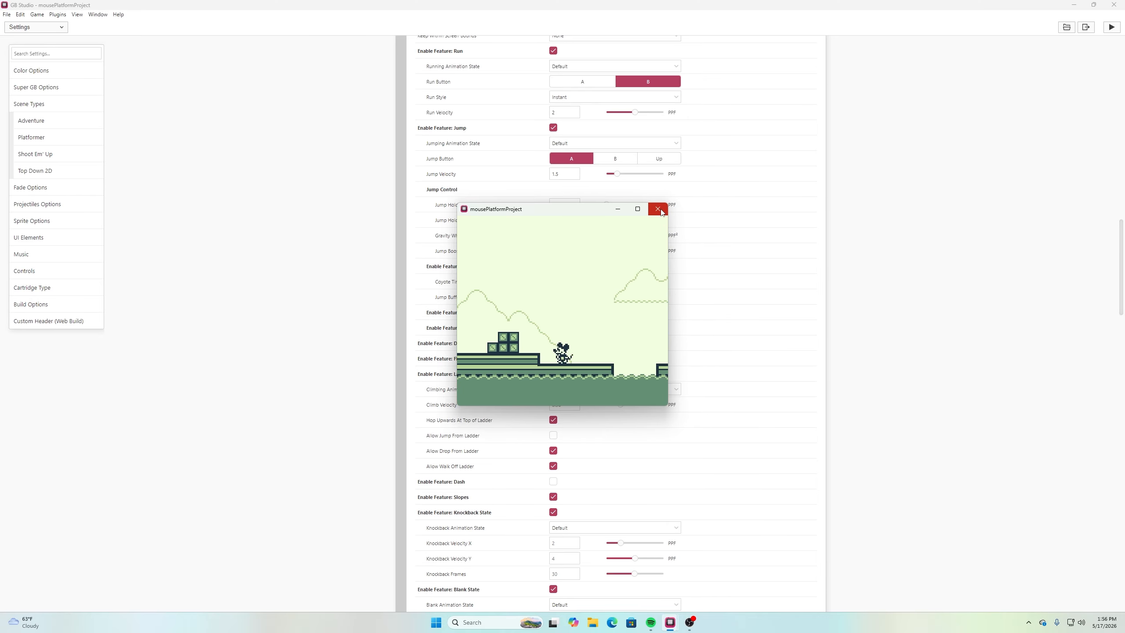
key("z")
key("Left")
key("Right")
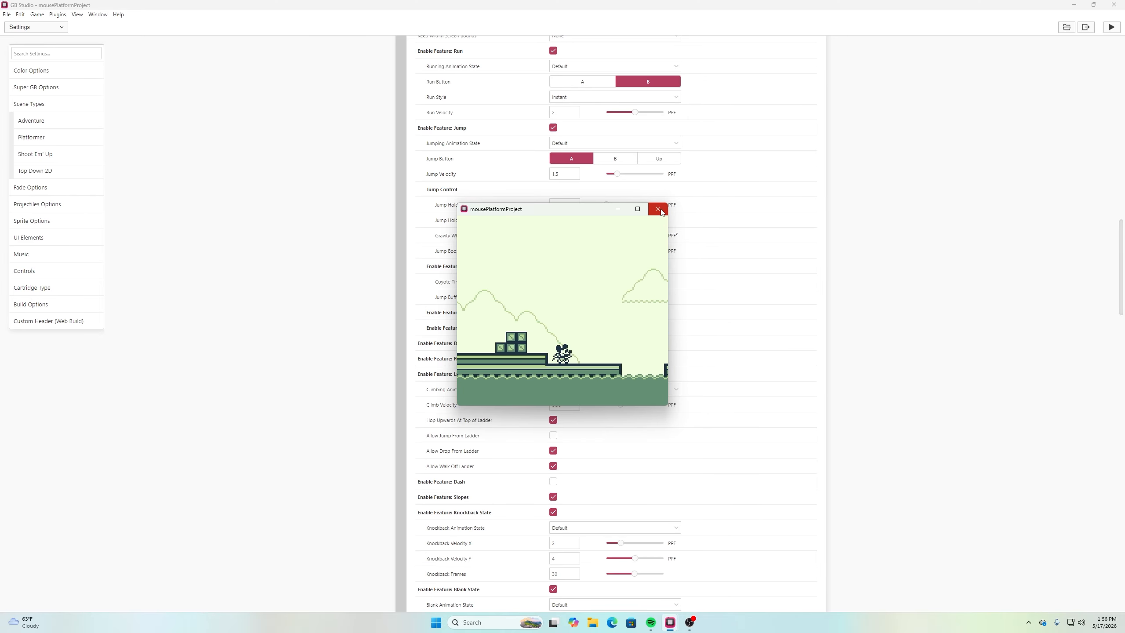
key("Right")
key("z")
key("Left")
key("z")
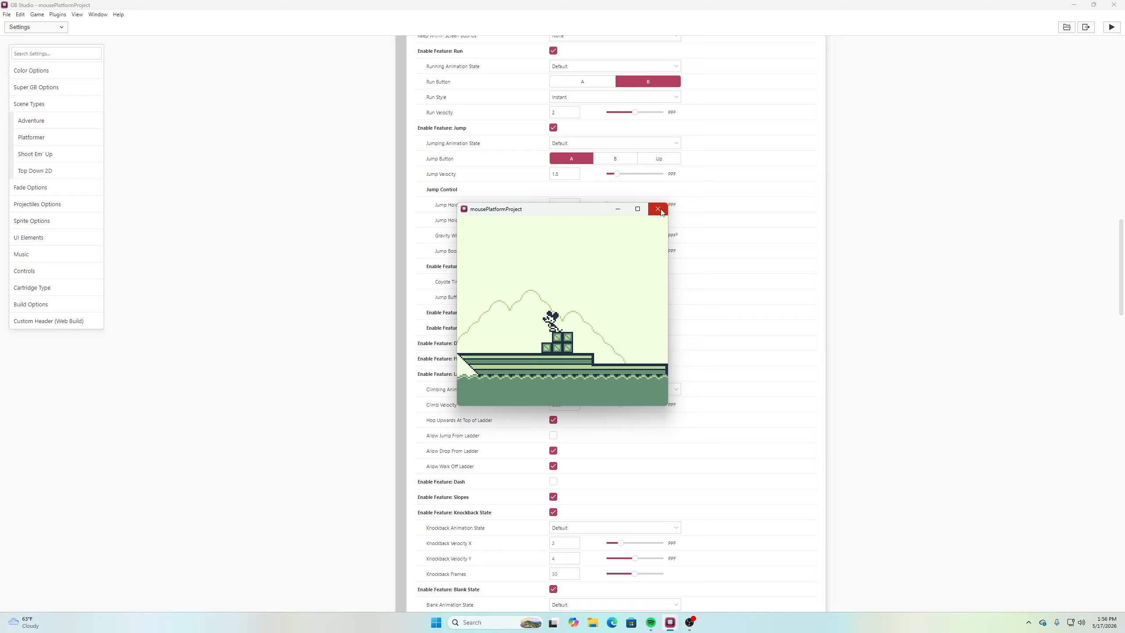
key("Right")
key("z")
key("Right")
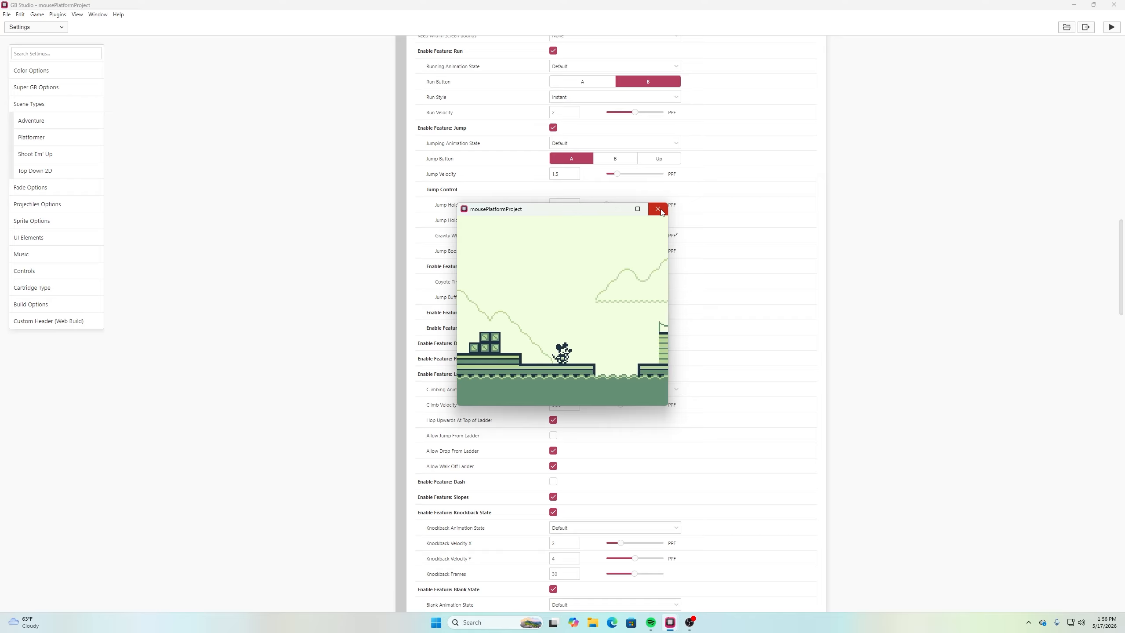
Test reversing direction during jumps above the lower deck and jump out over the gap
key("Left")
key("Right")
key("z")
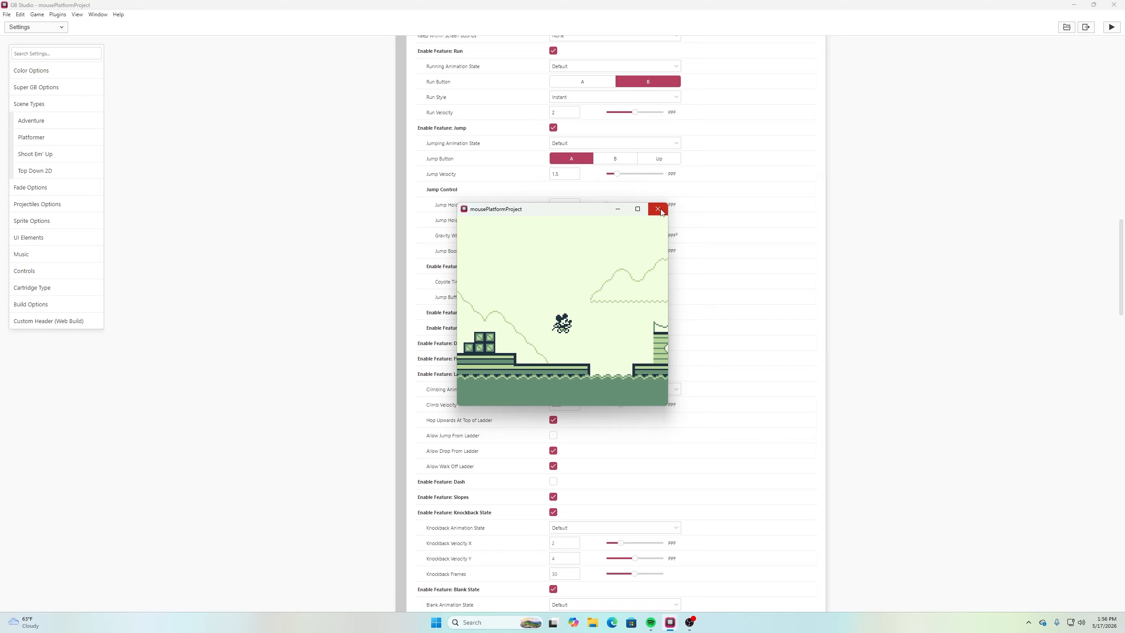
key("Left")
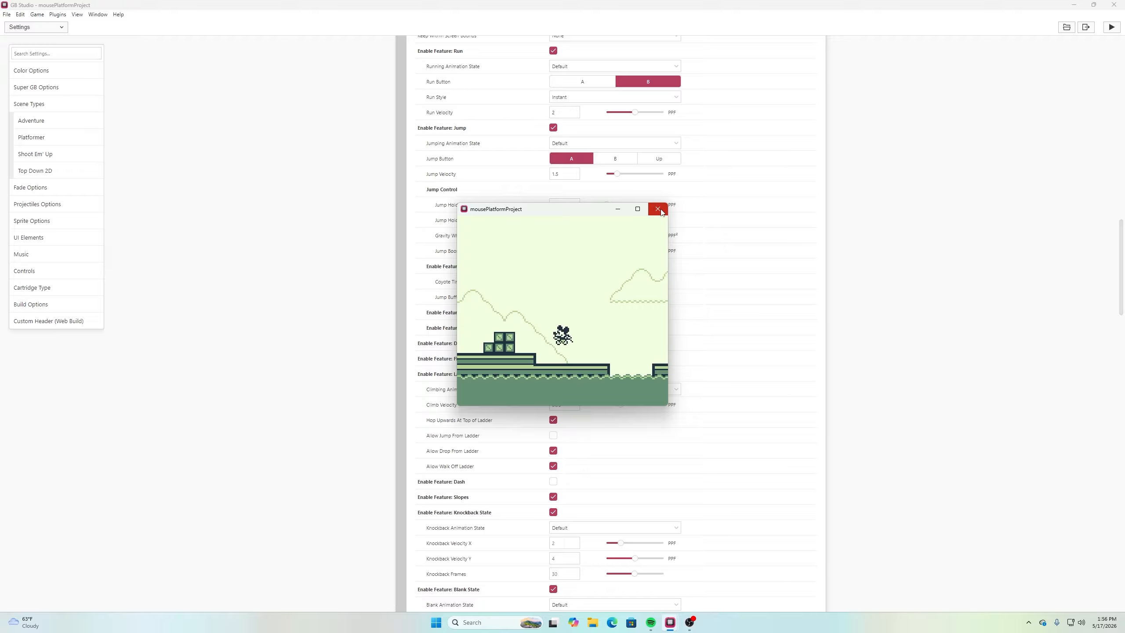
key("Right")
key("Left")
key("Right")
key("z")
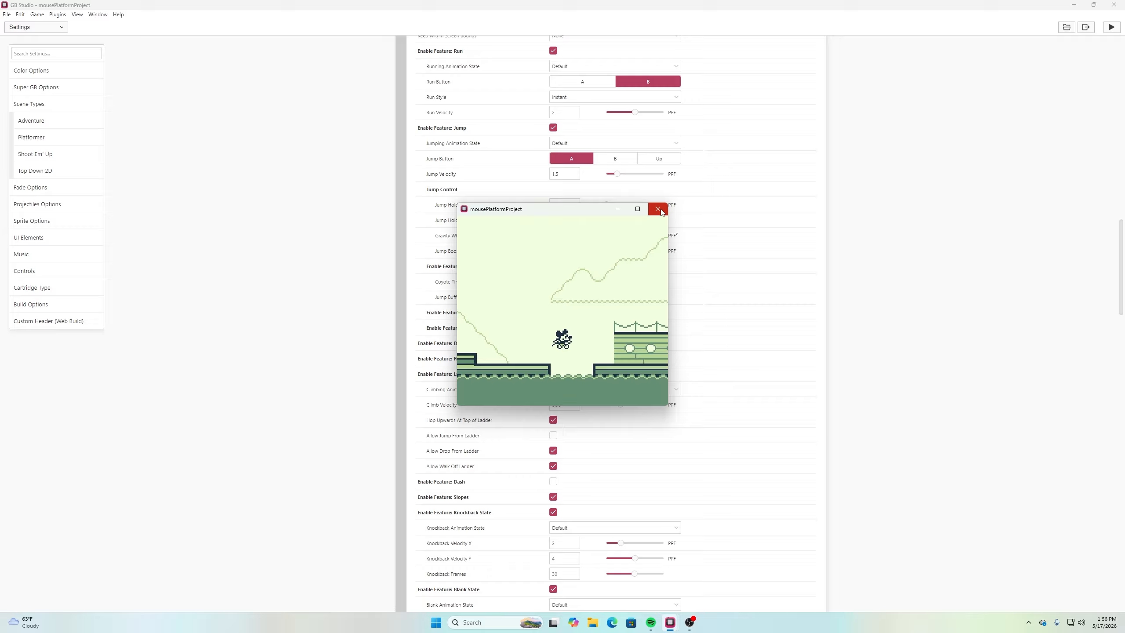
Test landing on the cabin platform and jumping up onto the cabin roof
key("z")
key("Left")
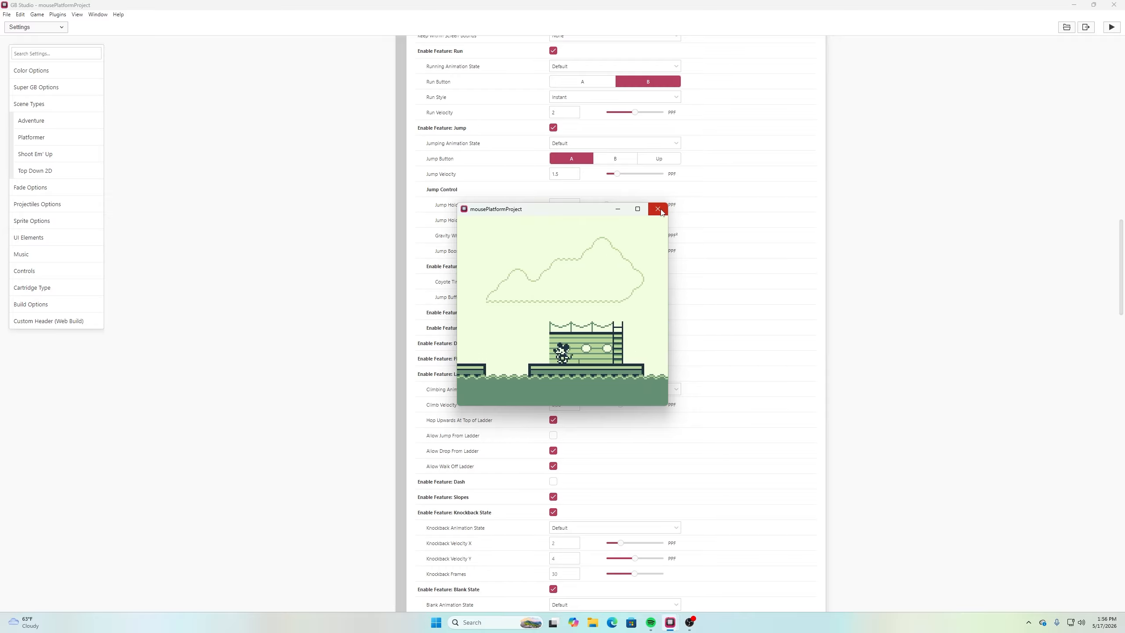
key("Right")
key("z")
key("Right")
key("z")
key("Left")
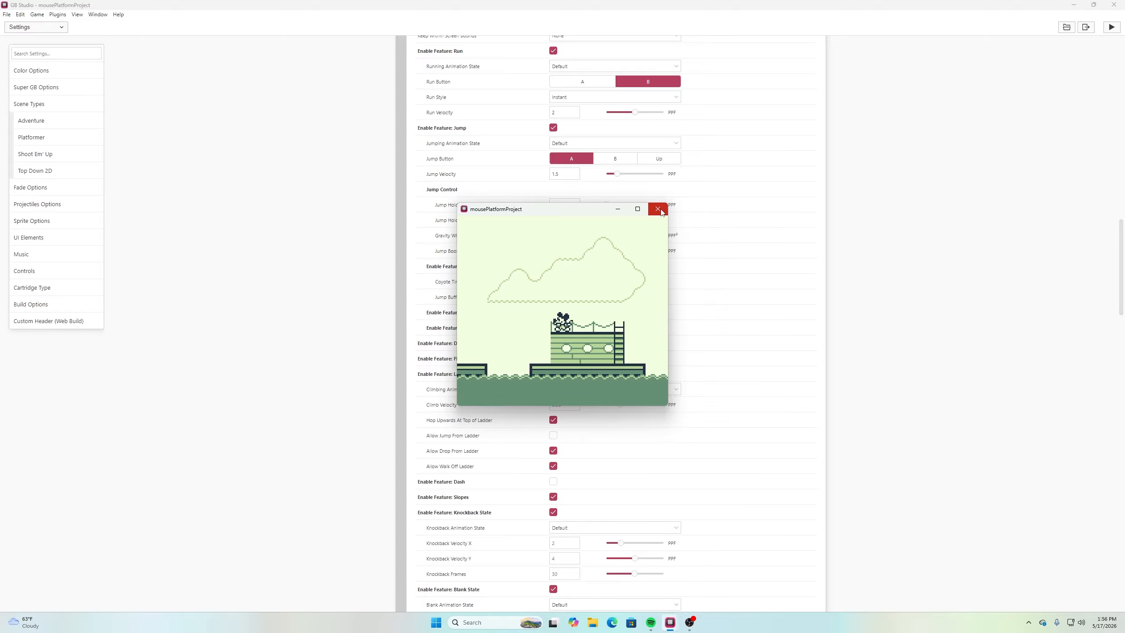
Test moving and jumping on the cabin roof and getting back down to the platform
key("Right")
key("z")
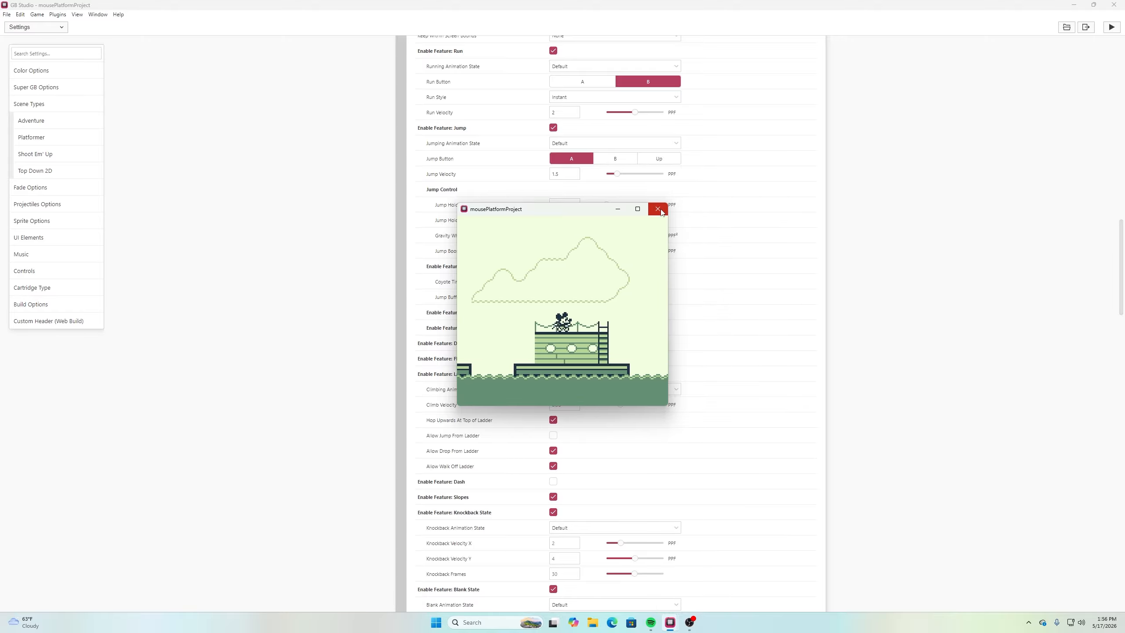
key("z")
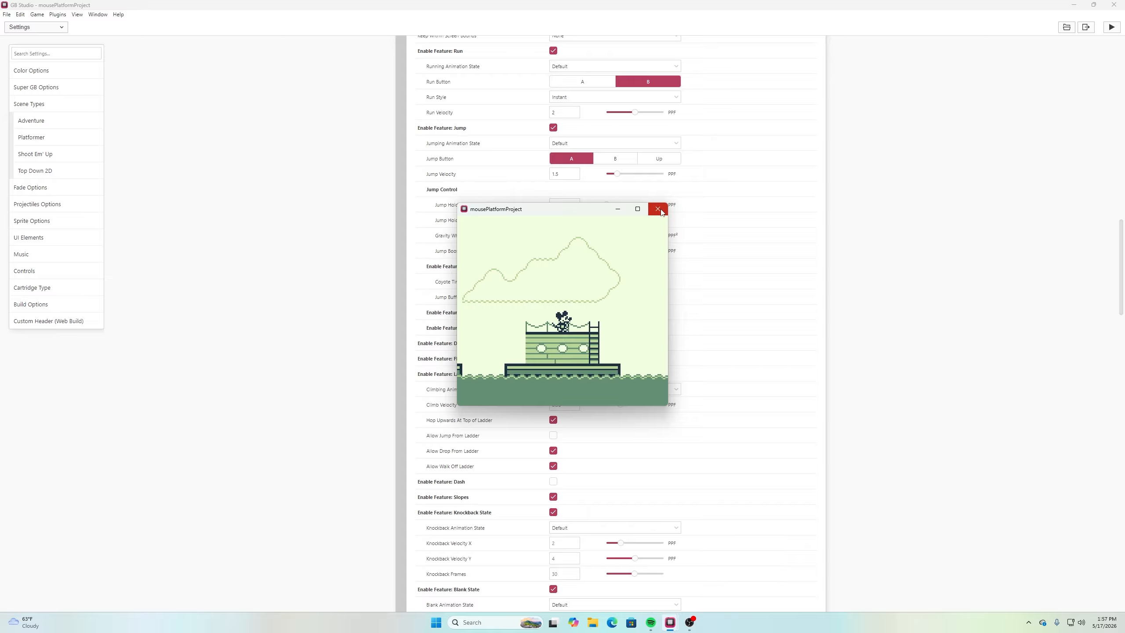
key("Left")
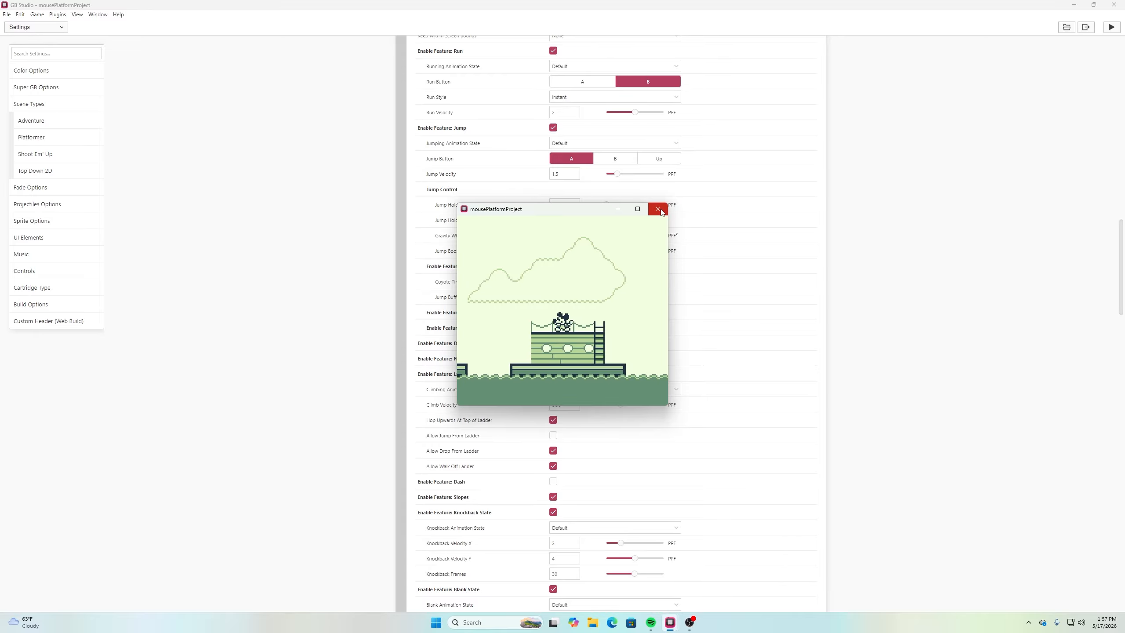
key("Right")
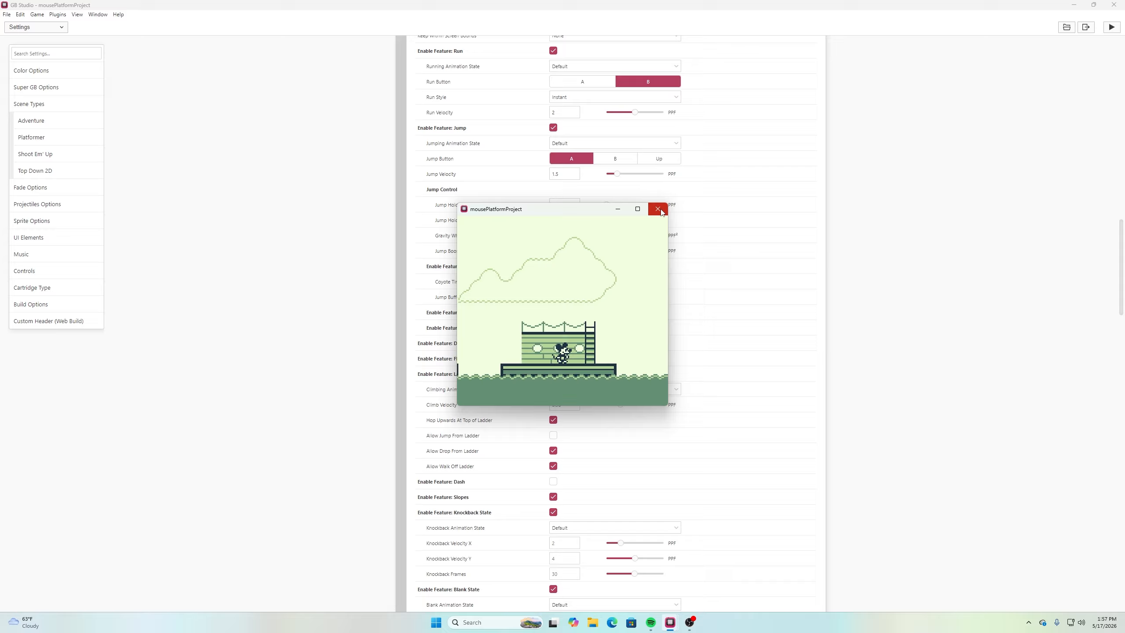